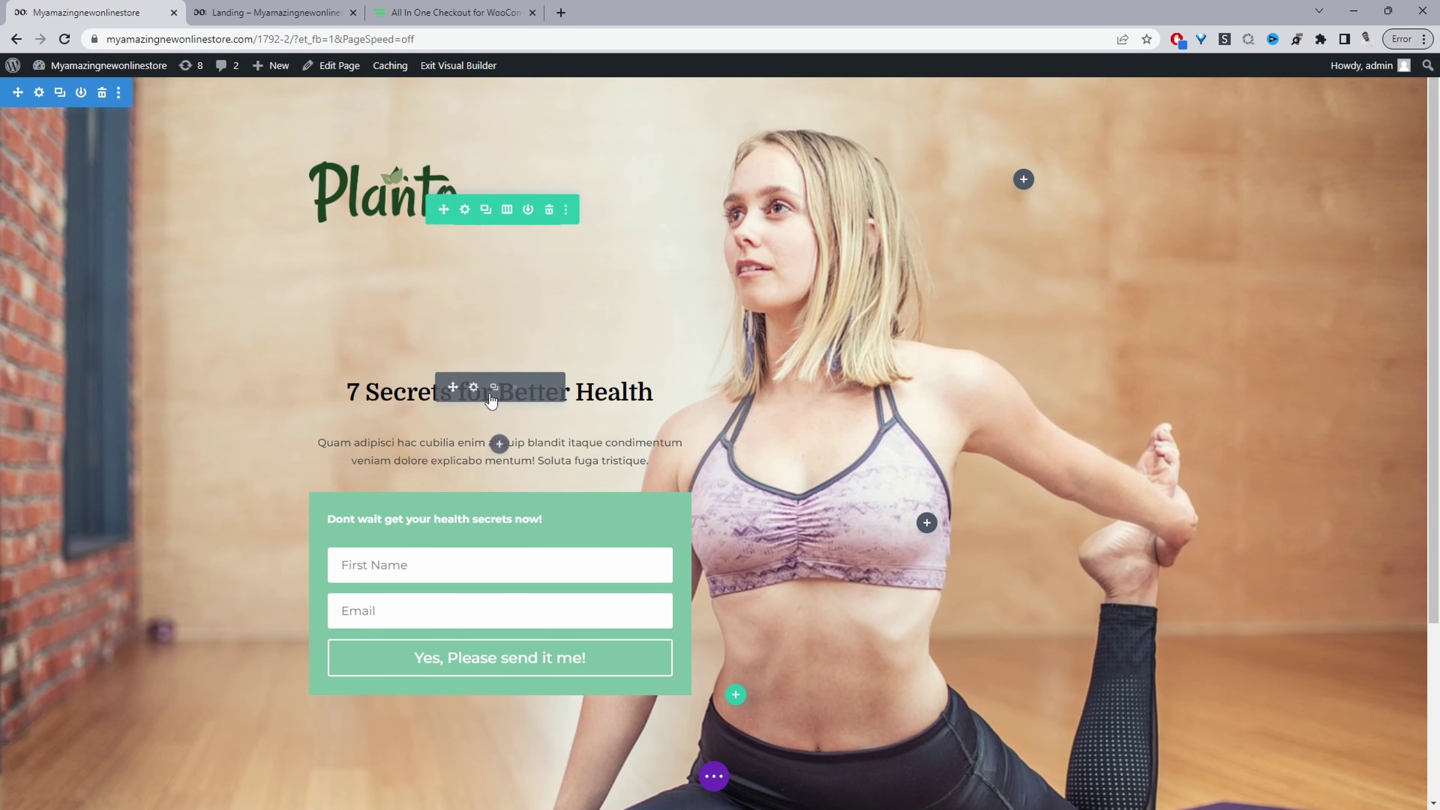
Open the settings of the green email opt-in form and view its Email Account options
scroll(490, 402, down, 1)
scroll(491, 402, up, 1)
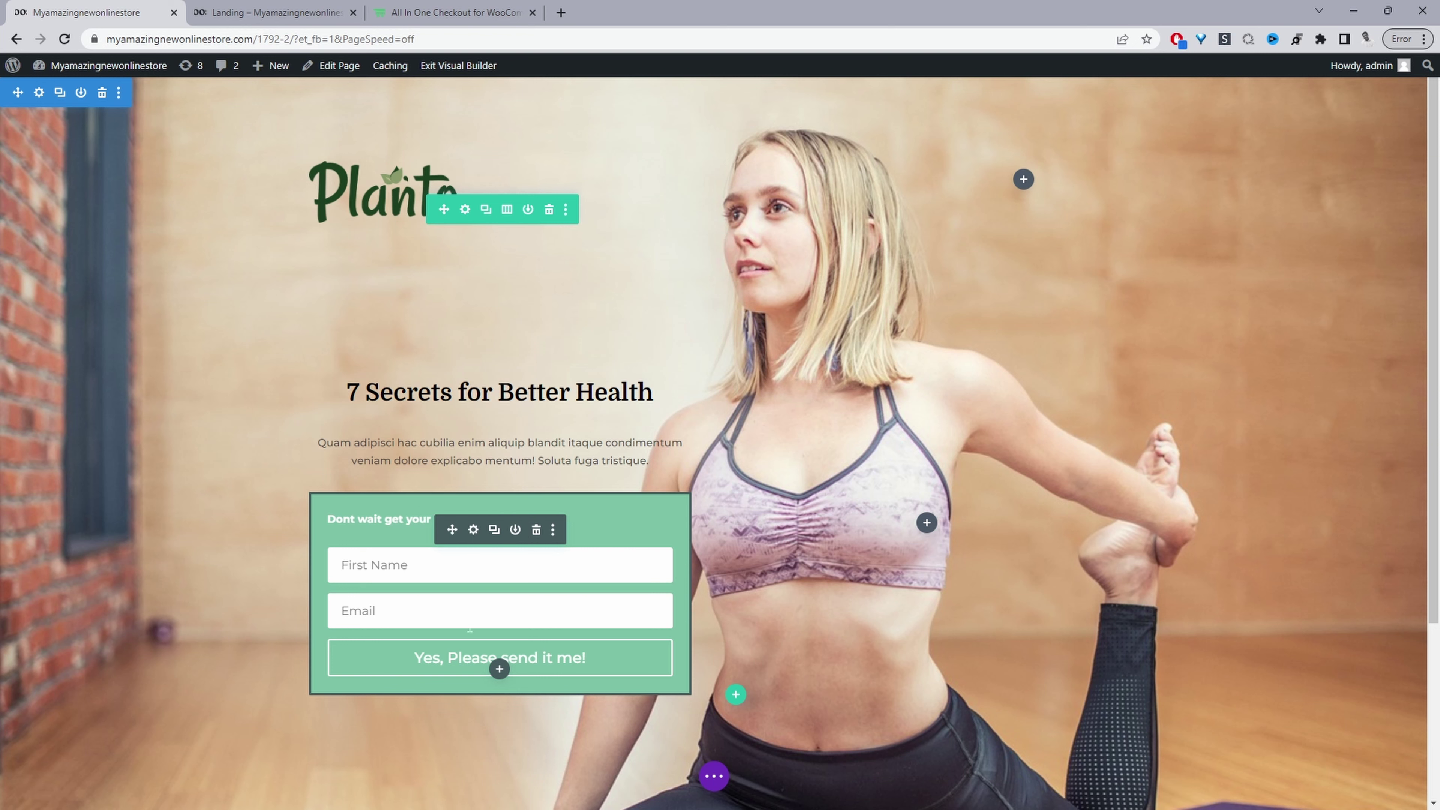
click(473, 529)
scroll(209, 417, down, 6)
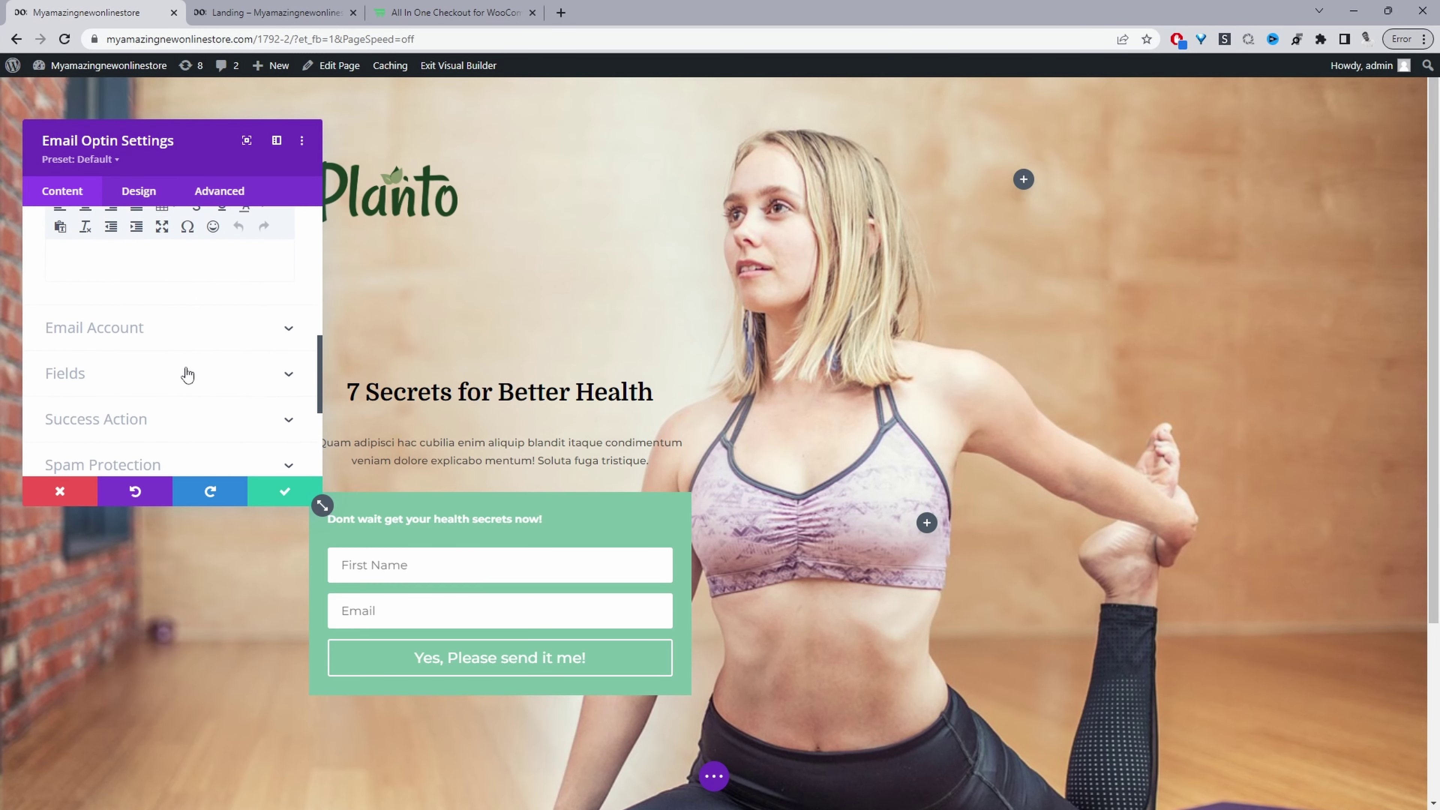
click(129, 328)
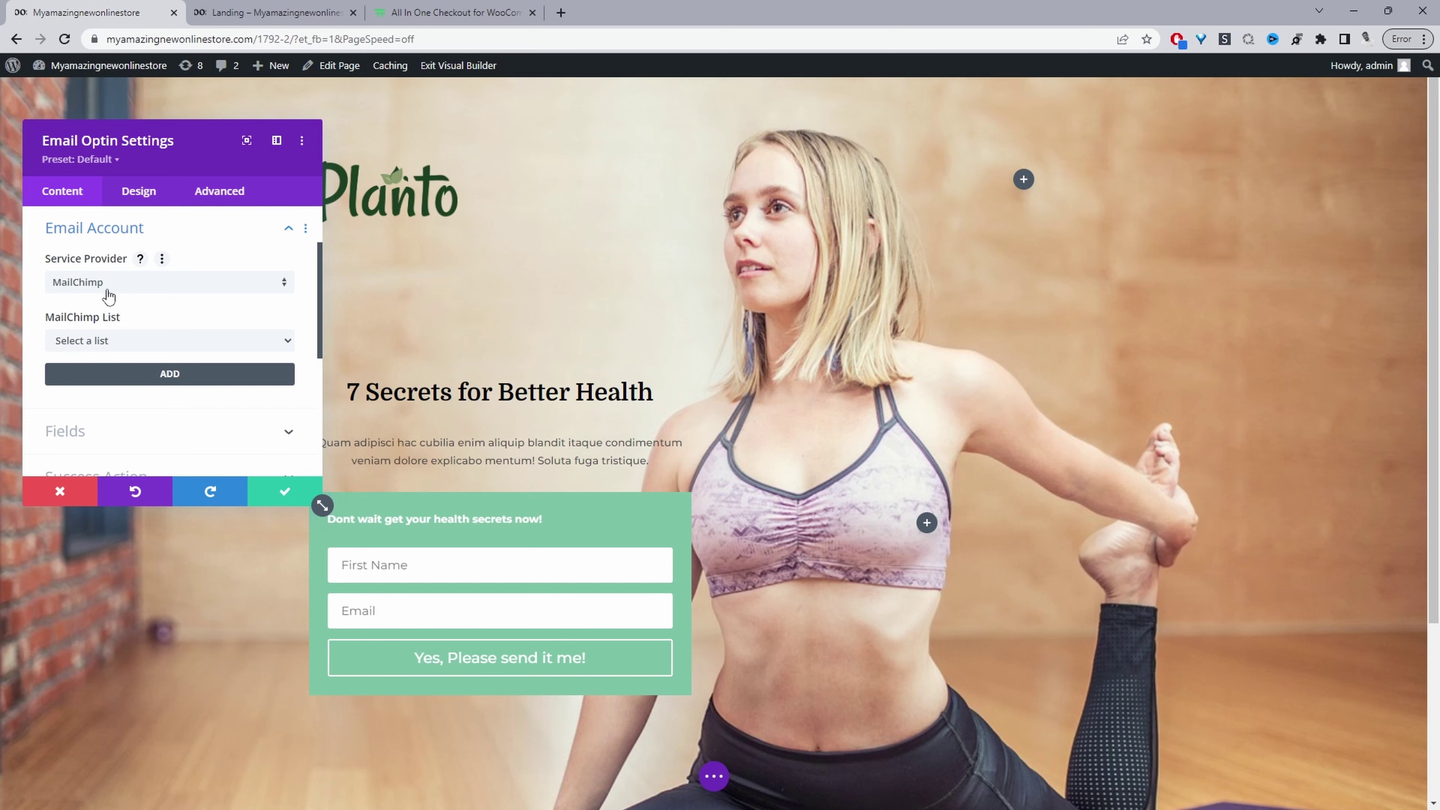
Fill the opt-in form's first name field with "dfvsd" and its email field with "dssdgs"
click(343, 565)
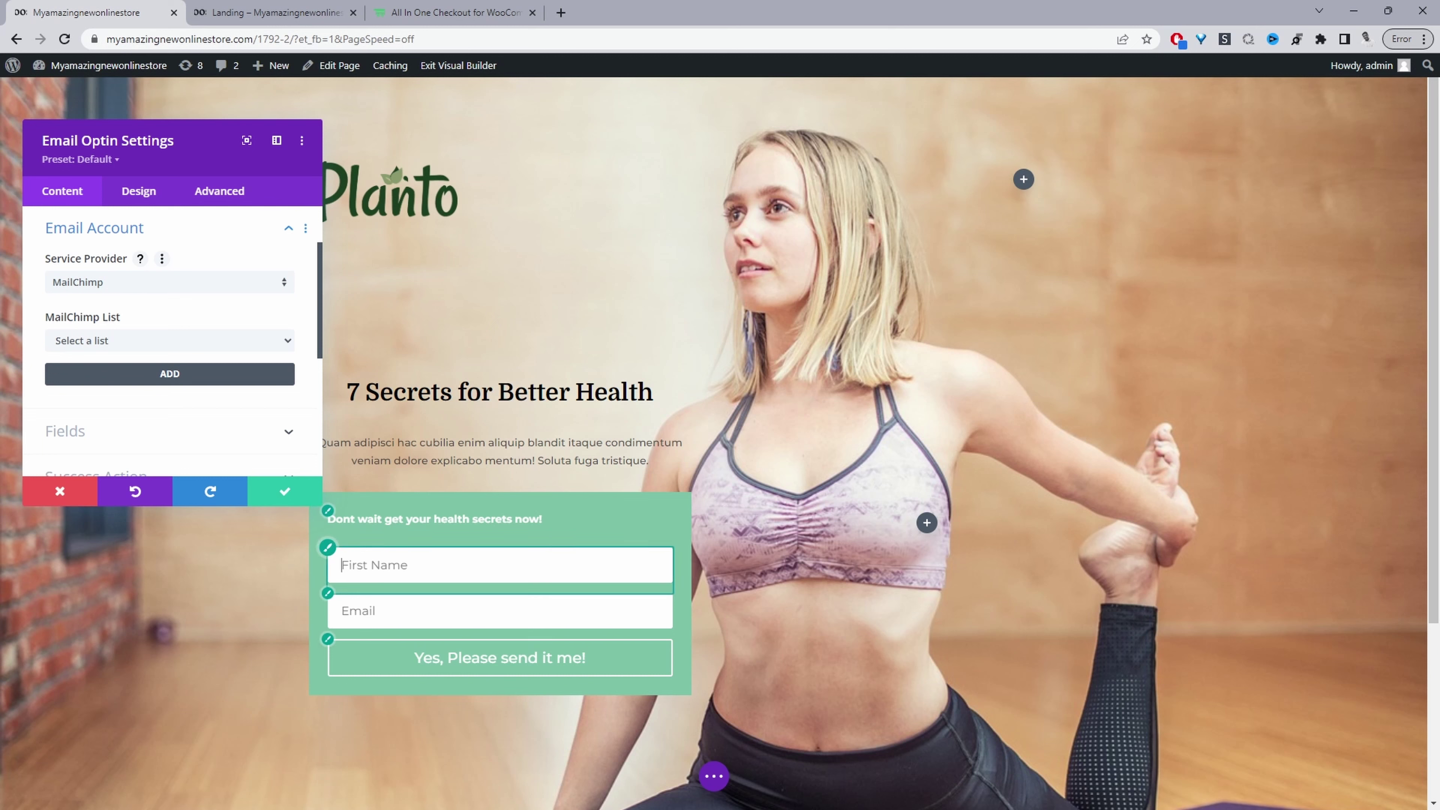
text(dfvsd)
key(Tab)
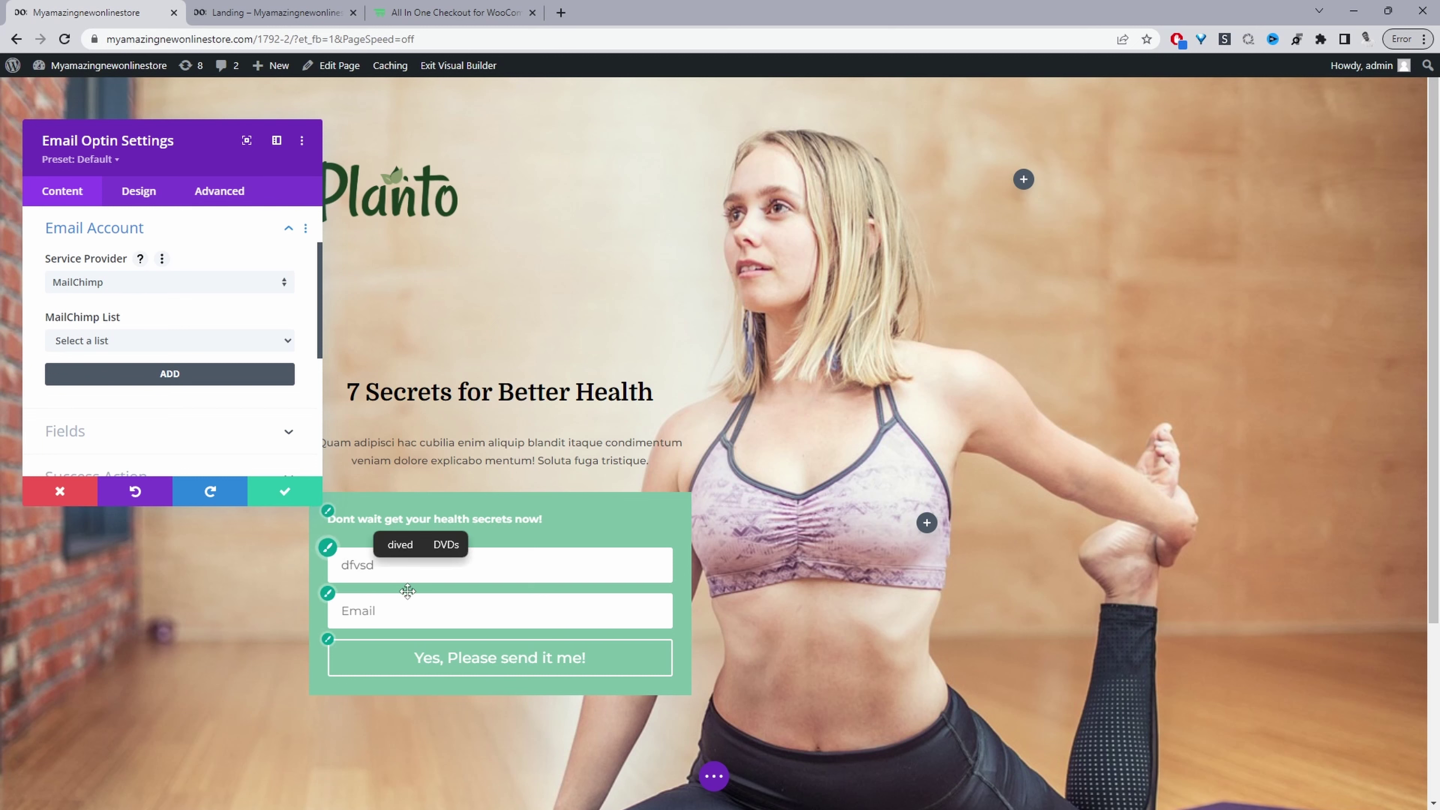
text(dssdgs)
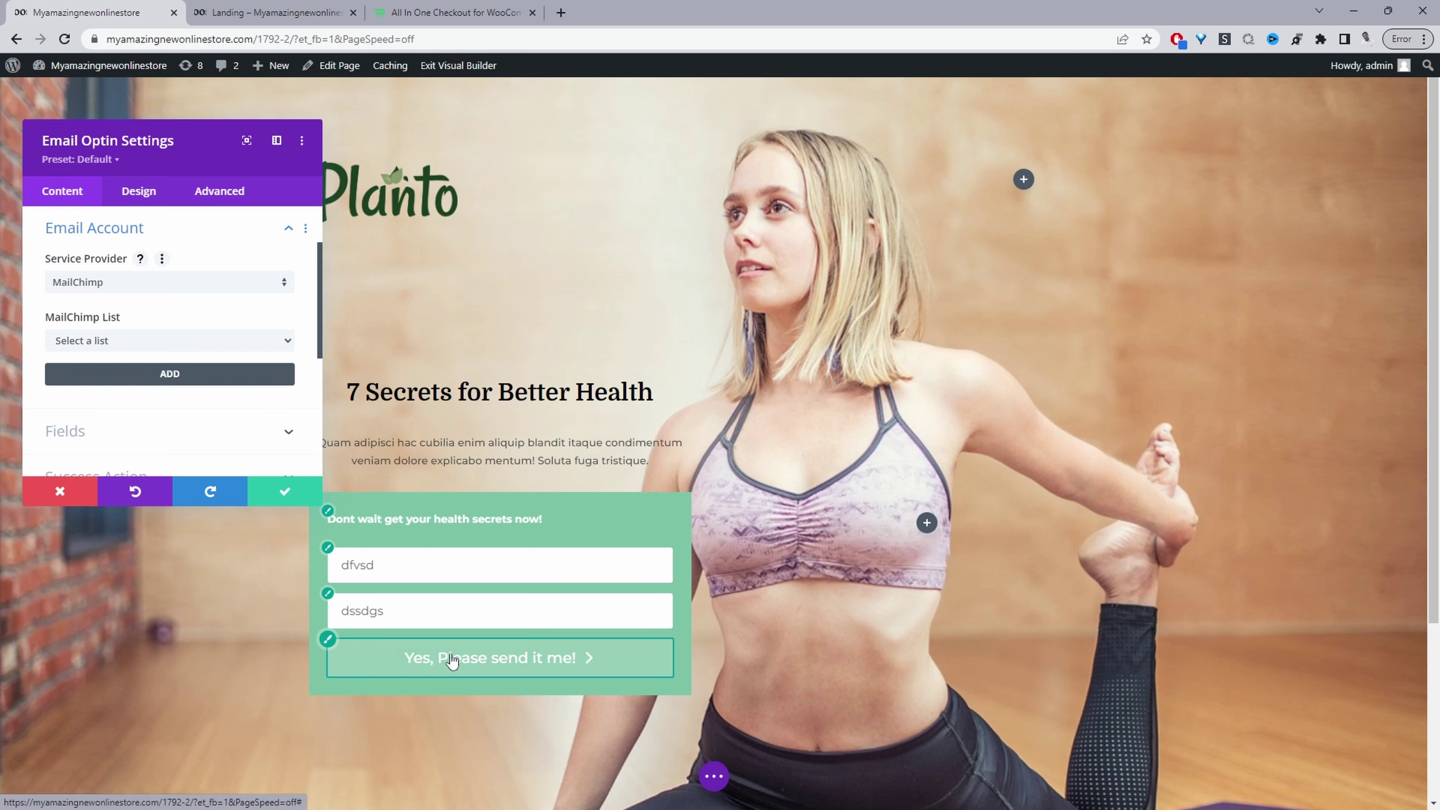
Show the opt-in form's Success Action settings and highlight its redirect URL
scroll(151, 407, down, 4)
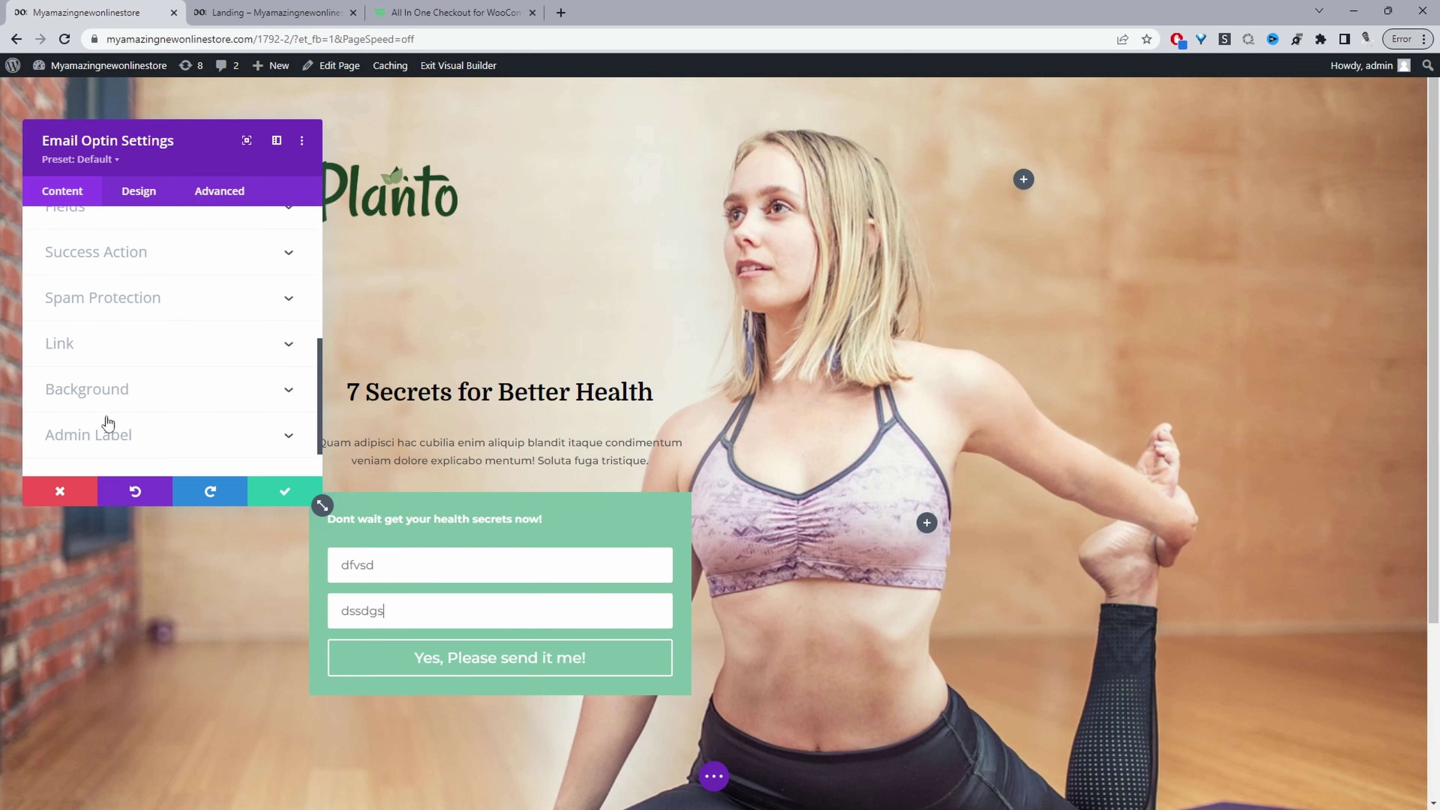
scroll(107, 422, down, 1)
scroll(107, 421, up, 3)
click(128, 352)
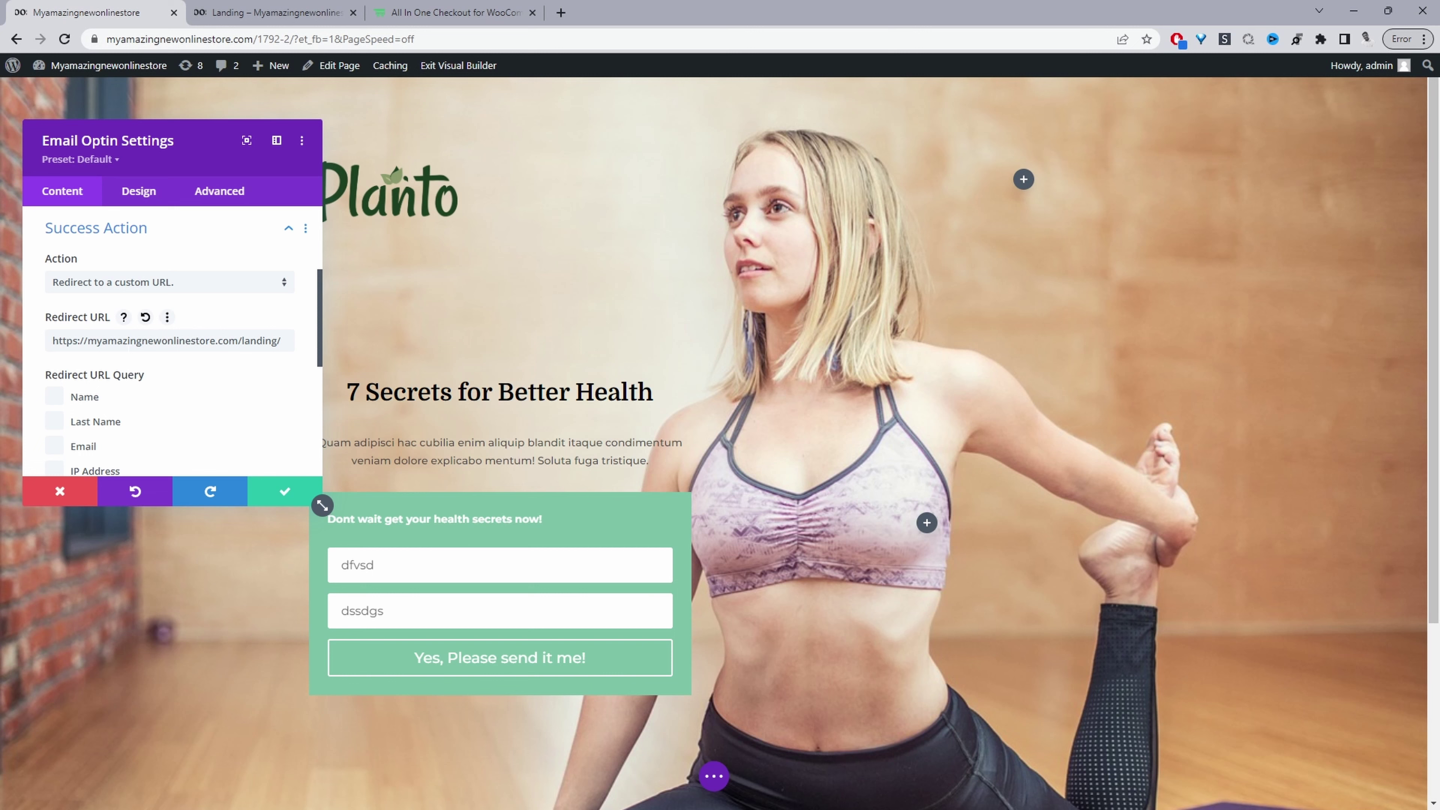
drag(96, 341, 304, 340)
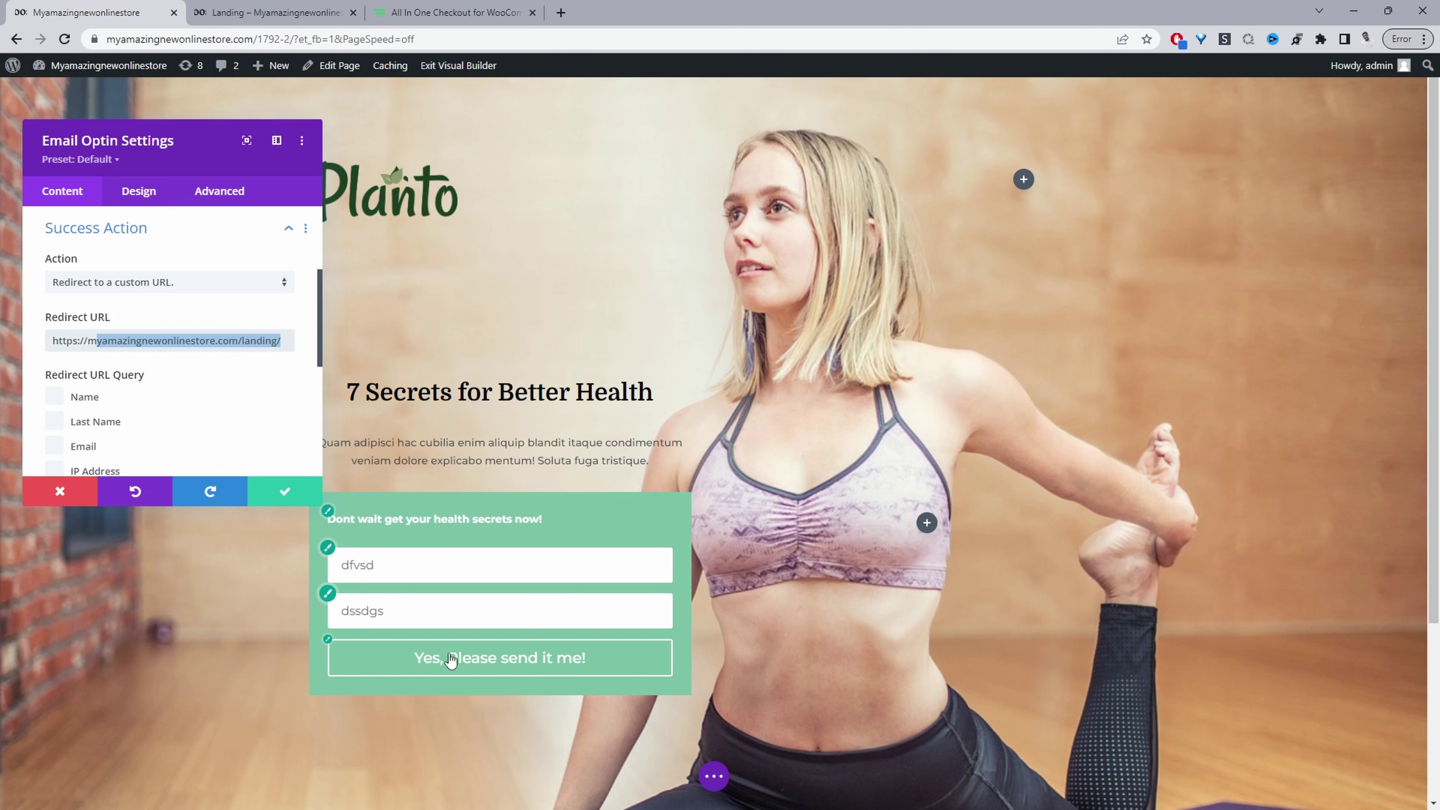
Go to the Landing page and review its sections from the hero down to the closing deal offer
click(440, 675)
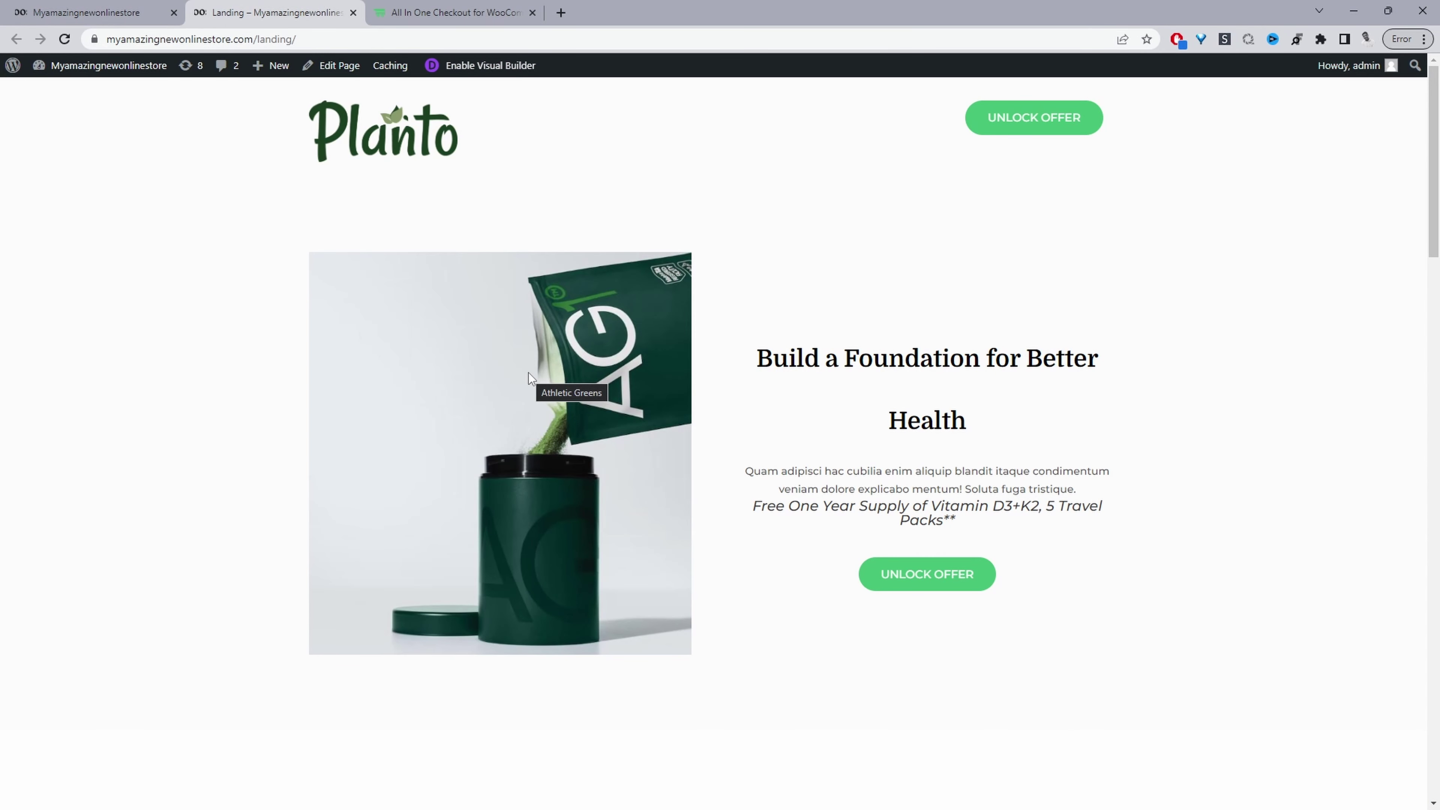
scroll(530, 373, down, 2)
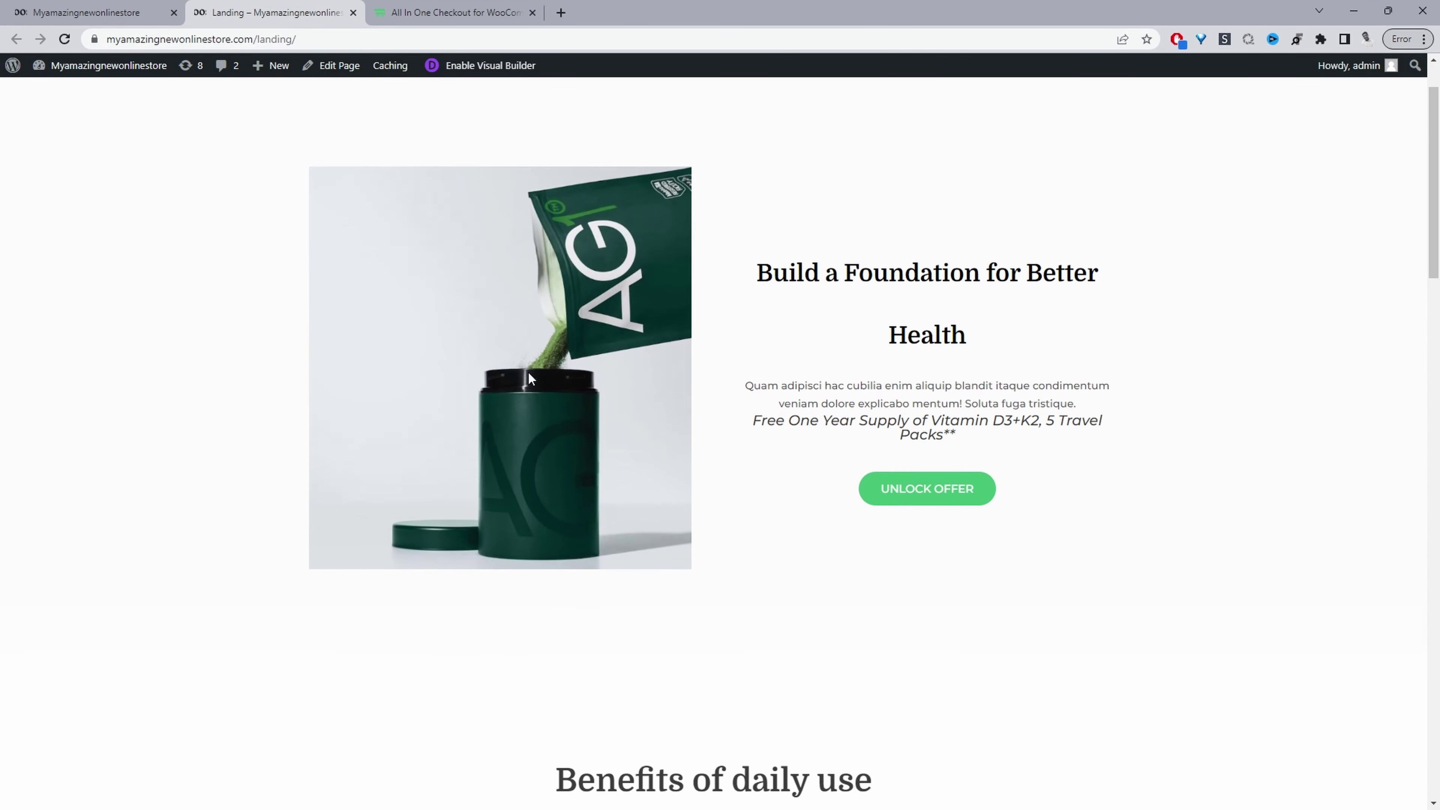
scroll(528, 372, down, 3)
scroll(1059, 322, down, 5)
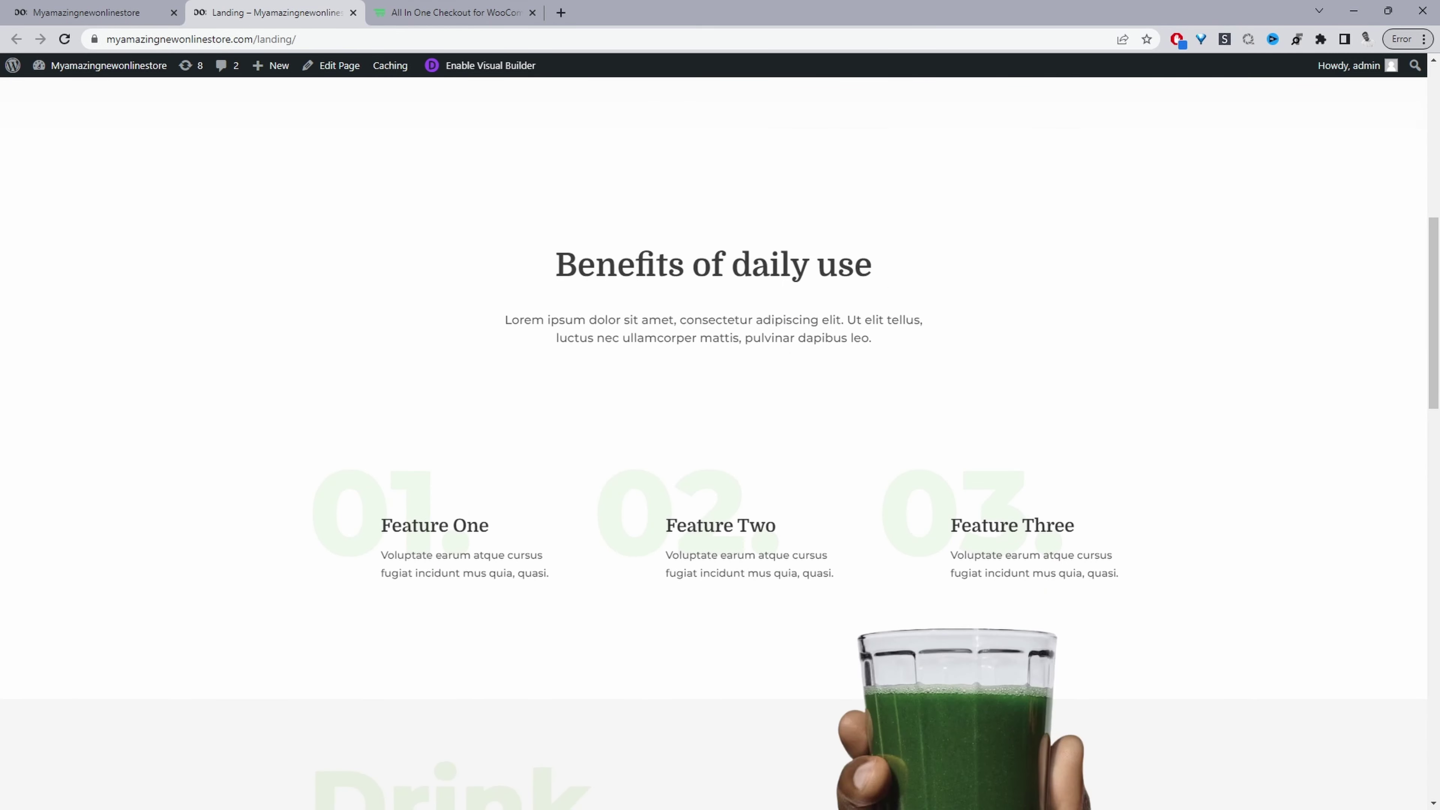
scroll(757, 481, down, 5)
scroll(757, 478, down, 5)
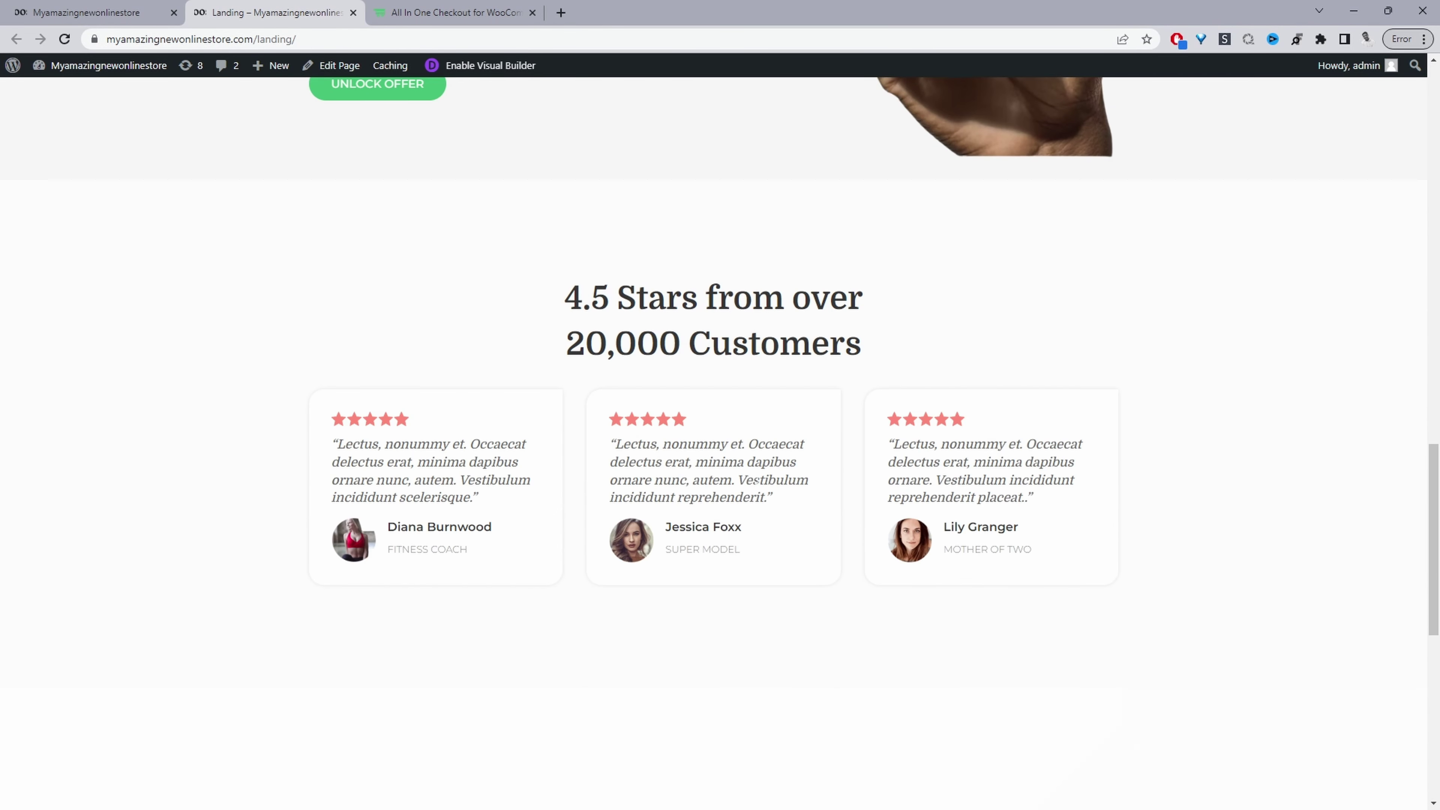
scroll(756, 481, down, 9)
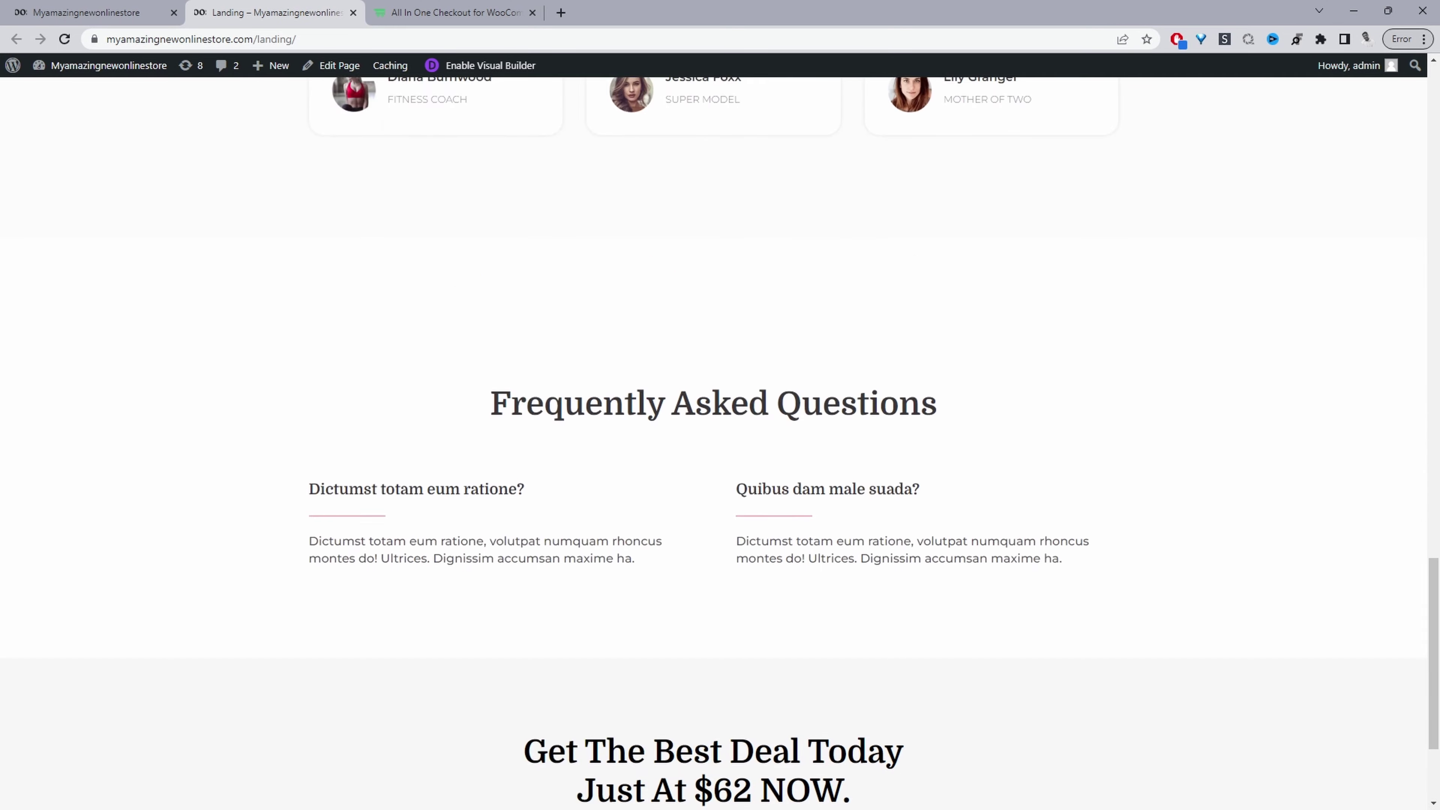
scroll(638, 628, down, 1)
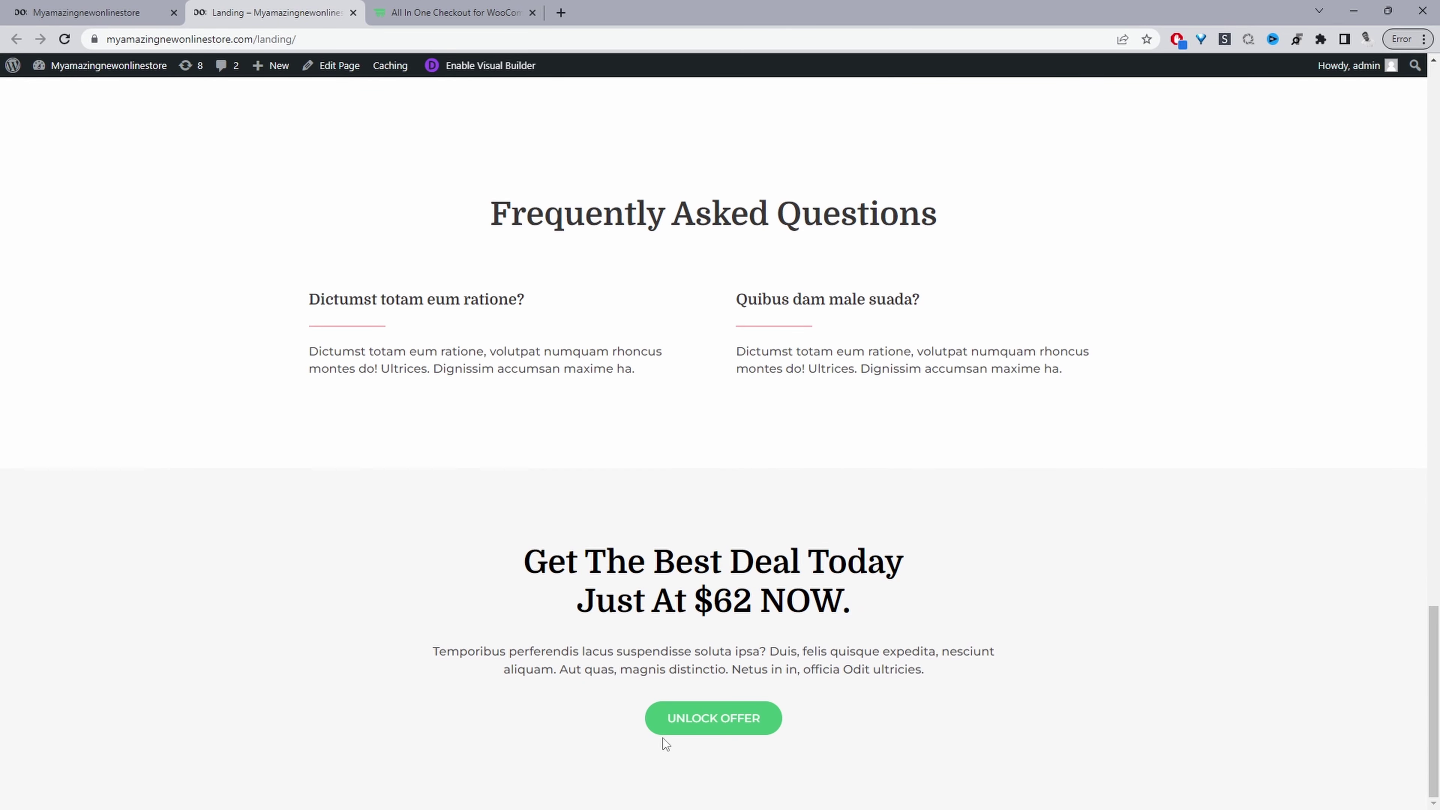
scroll(673, 732, up, 20)
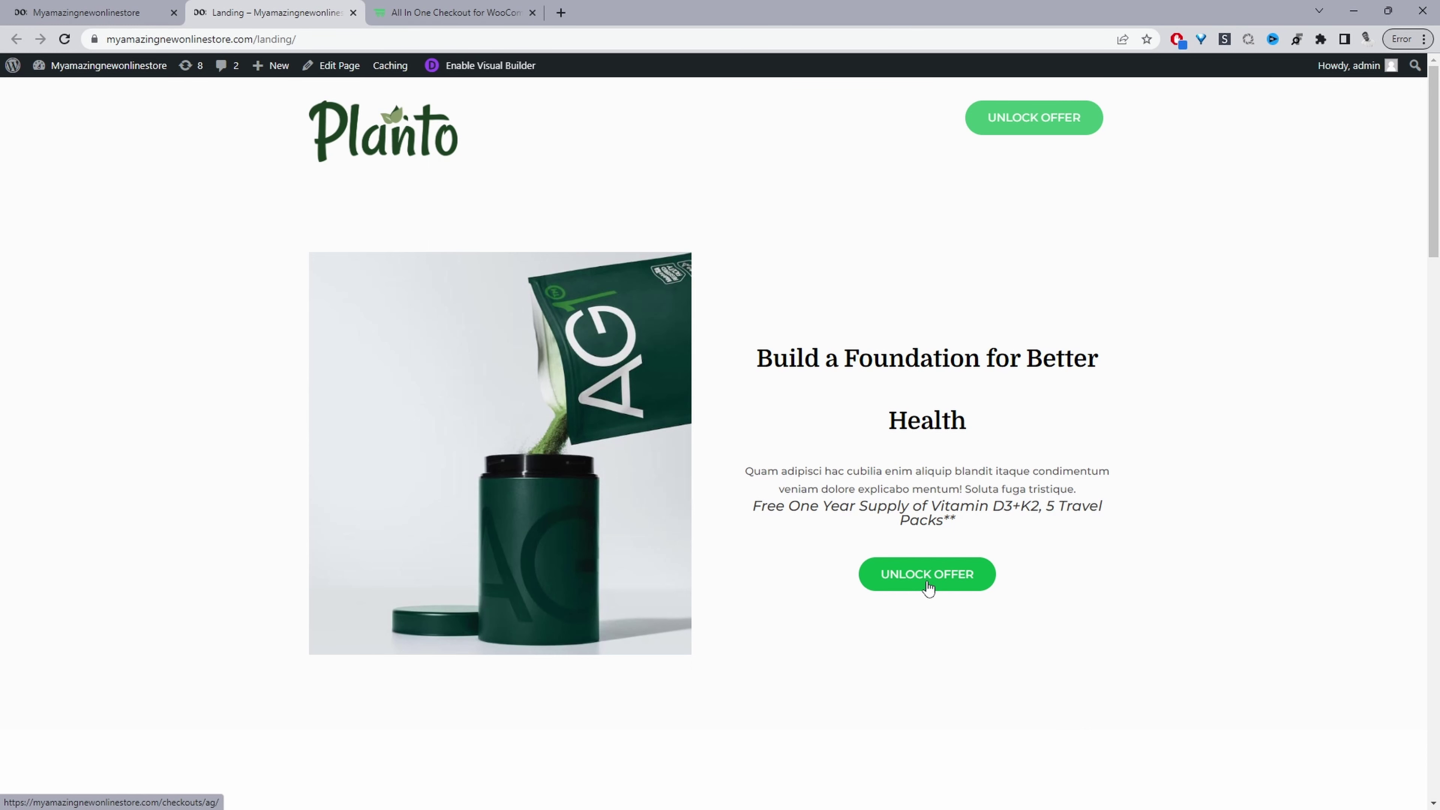
Unlock the offer from the landing page's hero section, review the checkout form and place the order by direct bank transfer
click(927, 586)
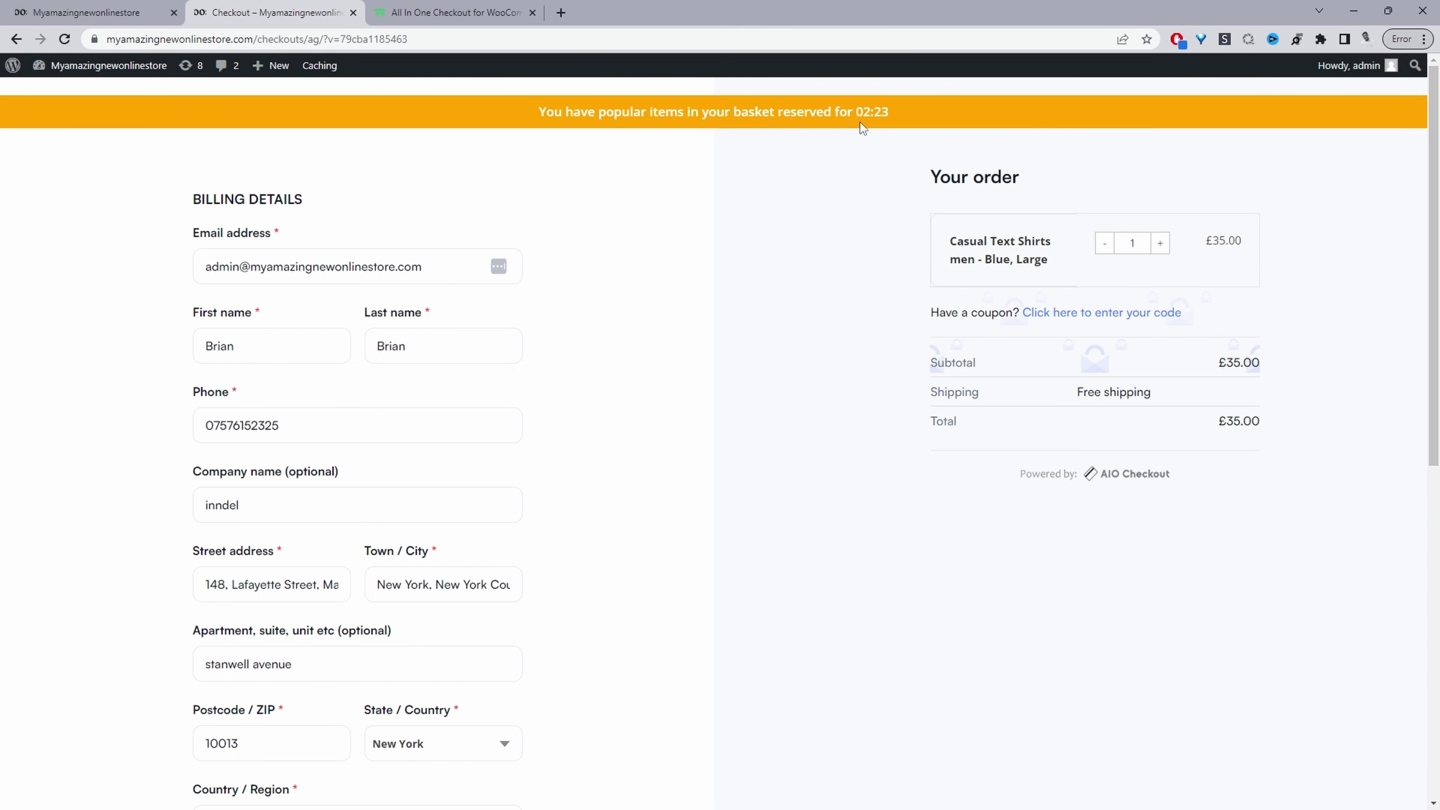
click(235, 584)
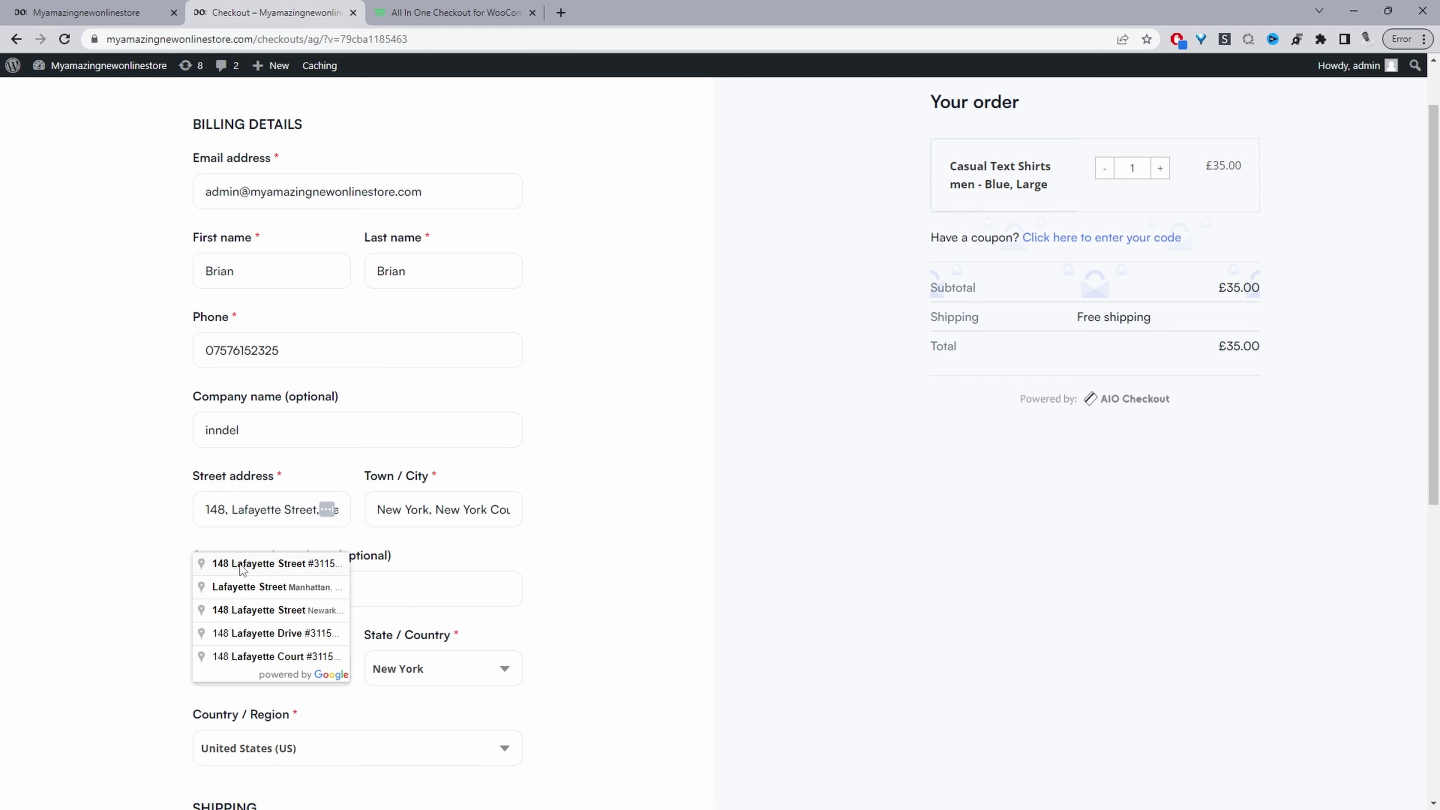
scroll(306, 529, down, 10)
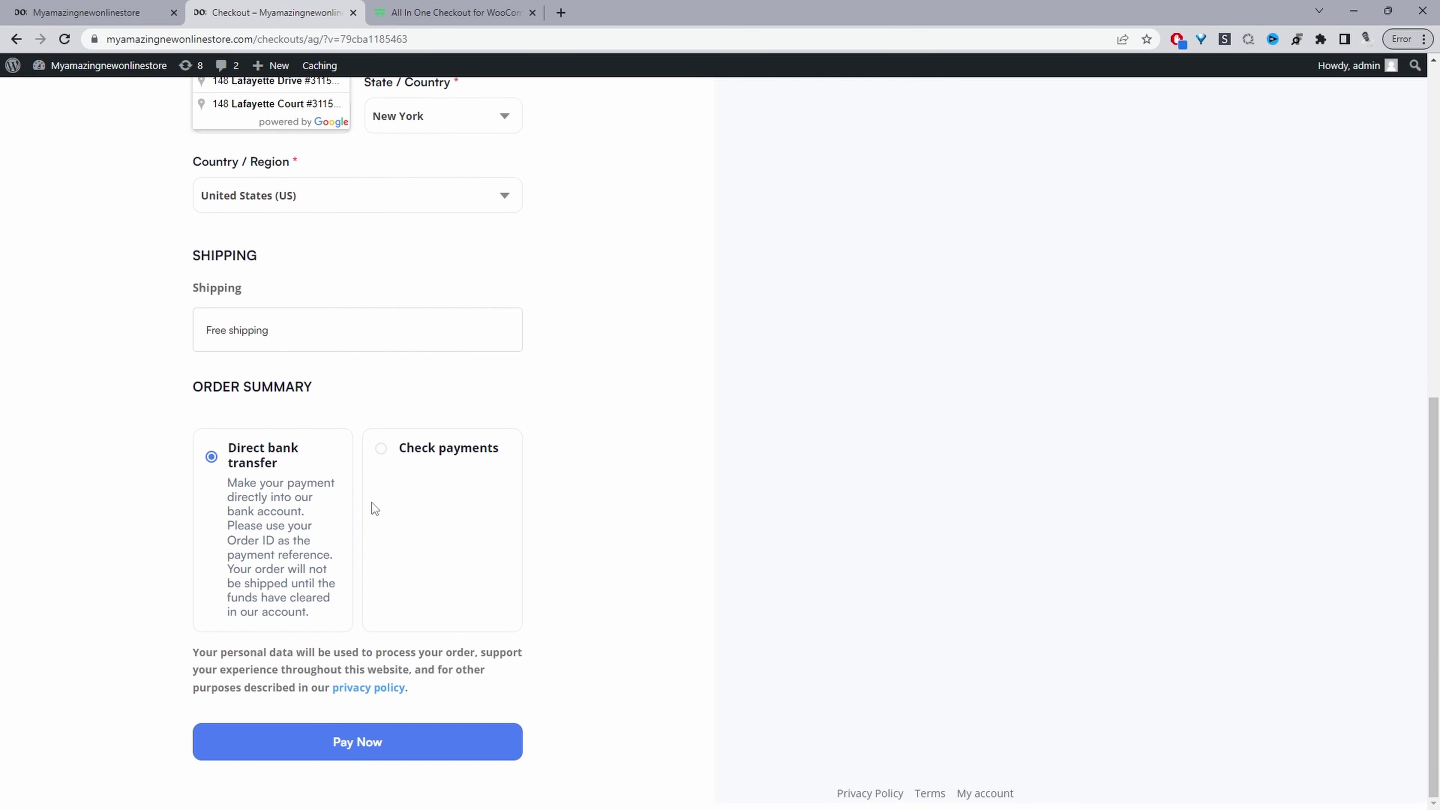
scroll(371, 502, up, 10)
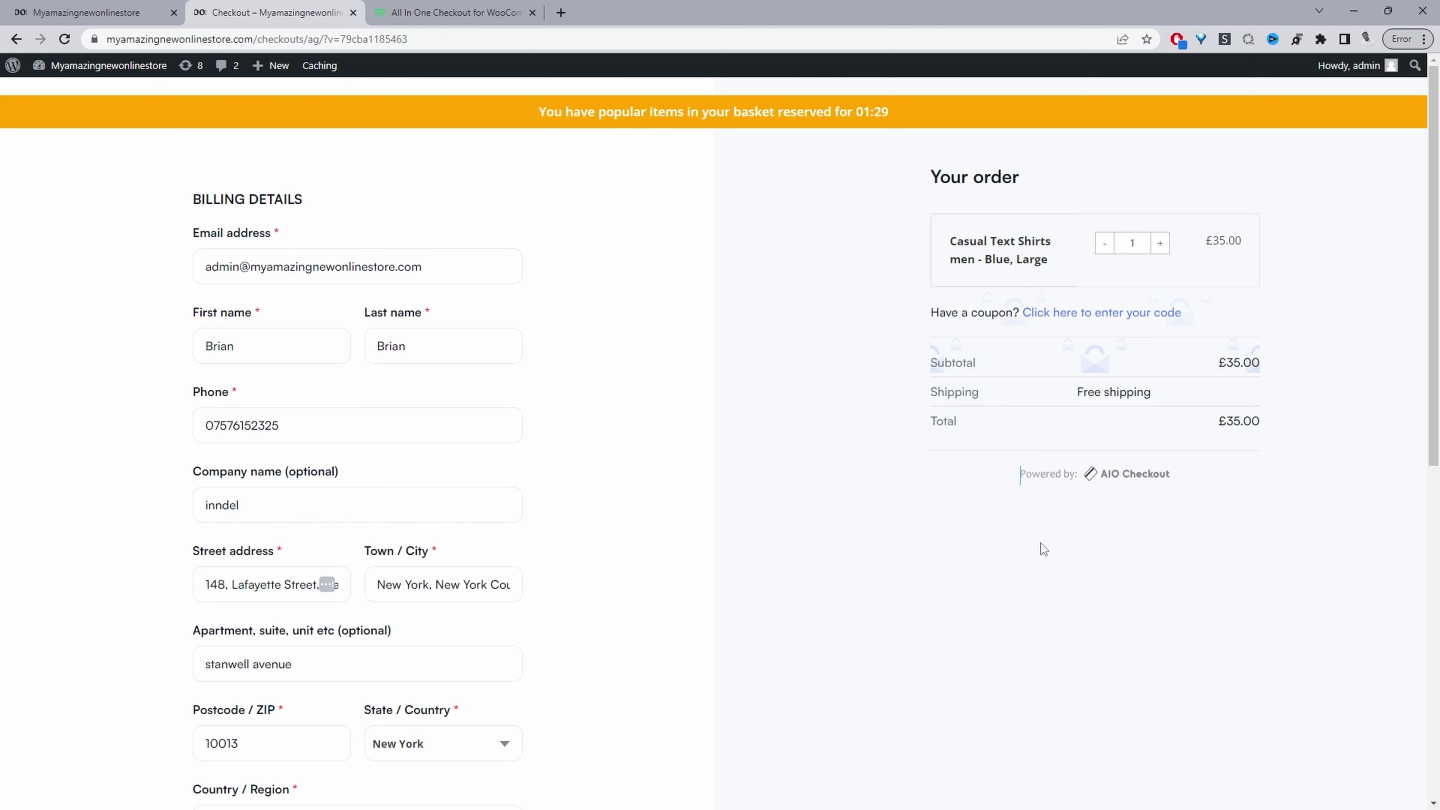
scroll(729, 605, down, 10)
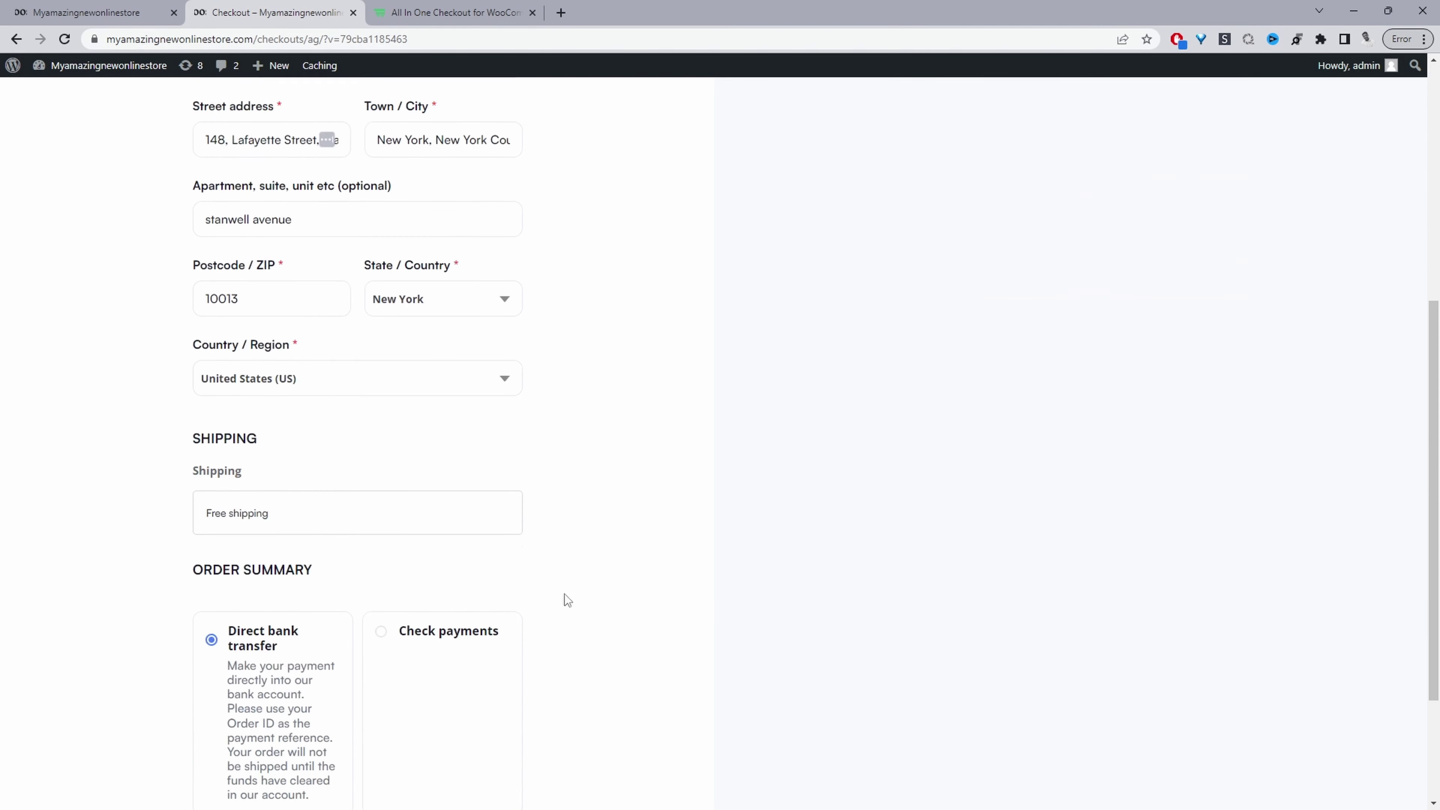
click(309, 736)
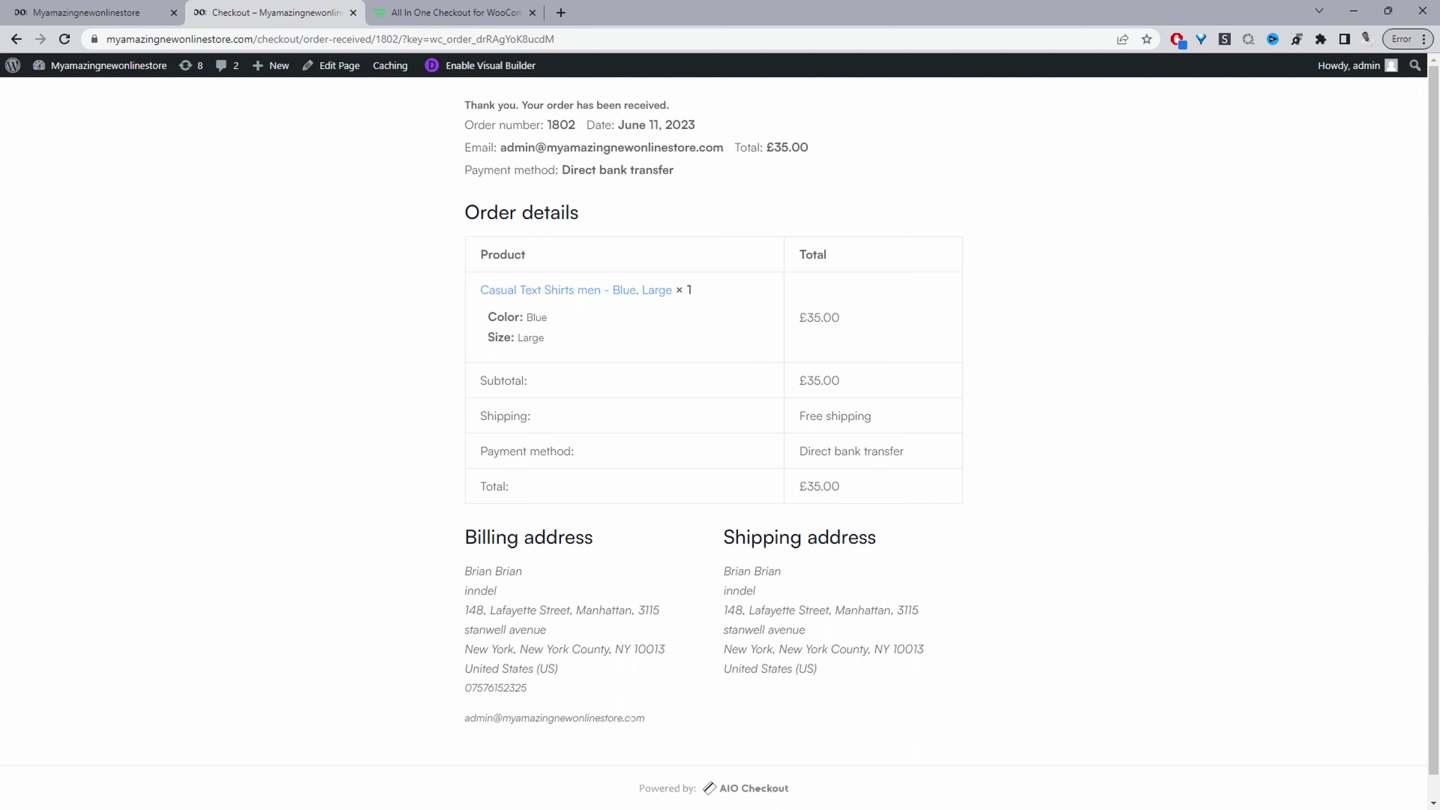
View the All In One Checkout plugin page and open the store's WordPress dashboard in a new tab
click(396, 12)
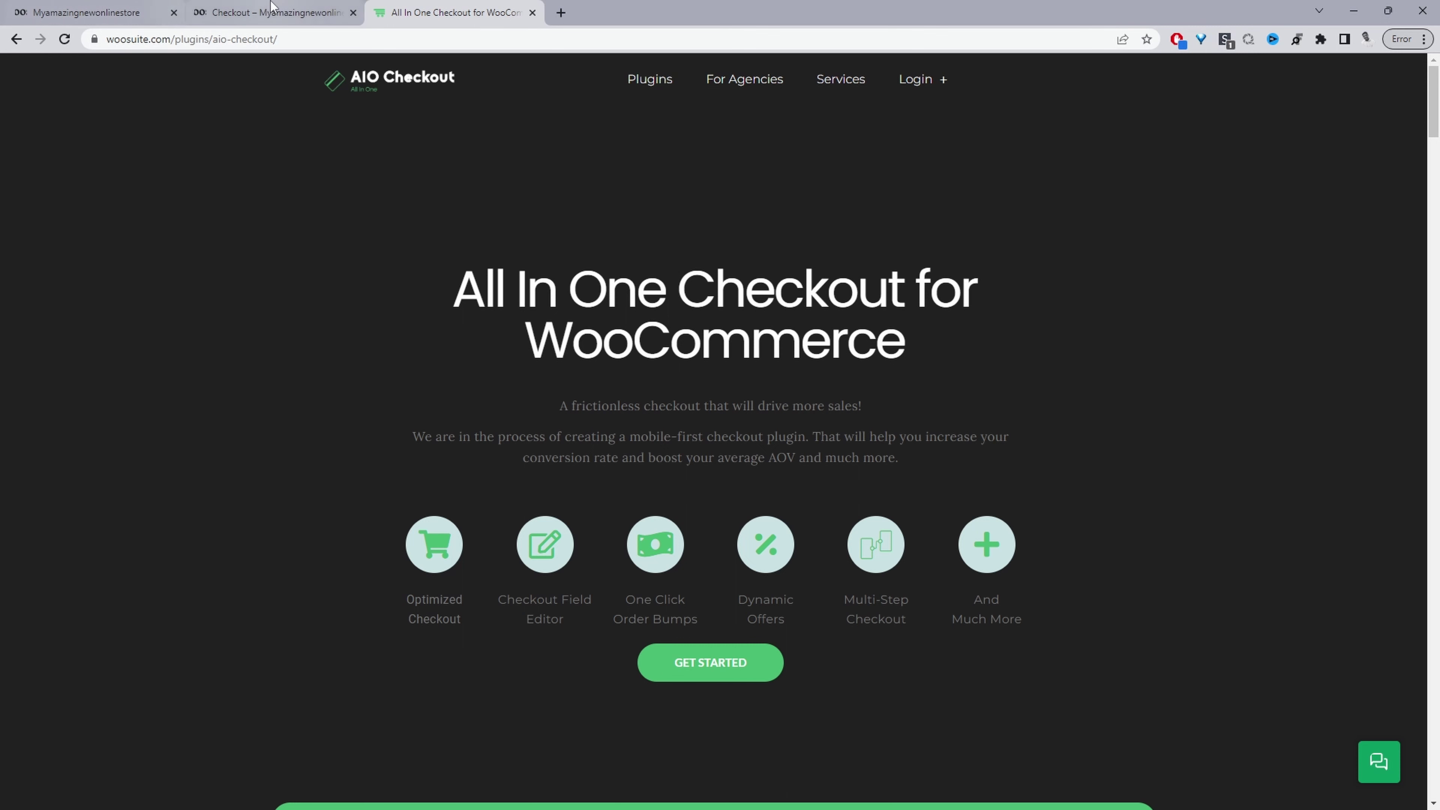
click(277, 13)
mouse_move(102, 65)
middle_click(120, 96)
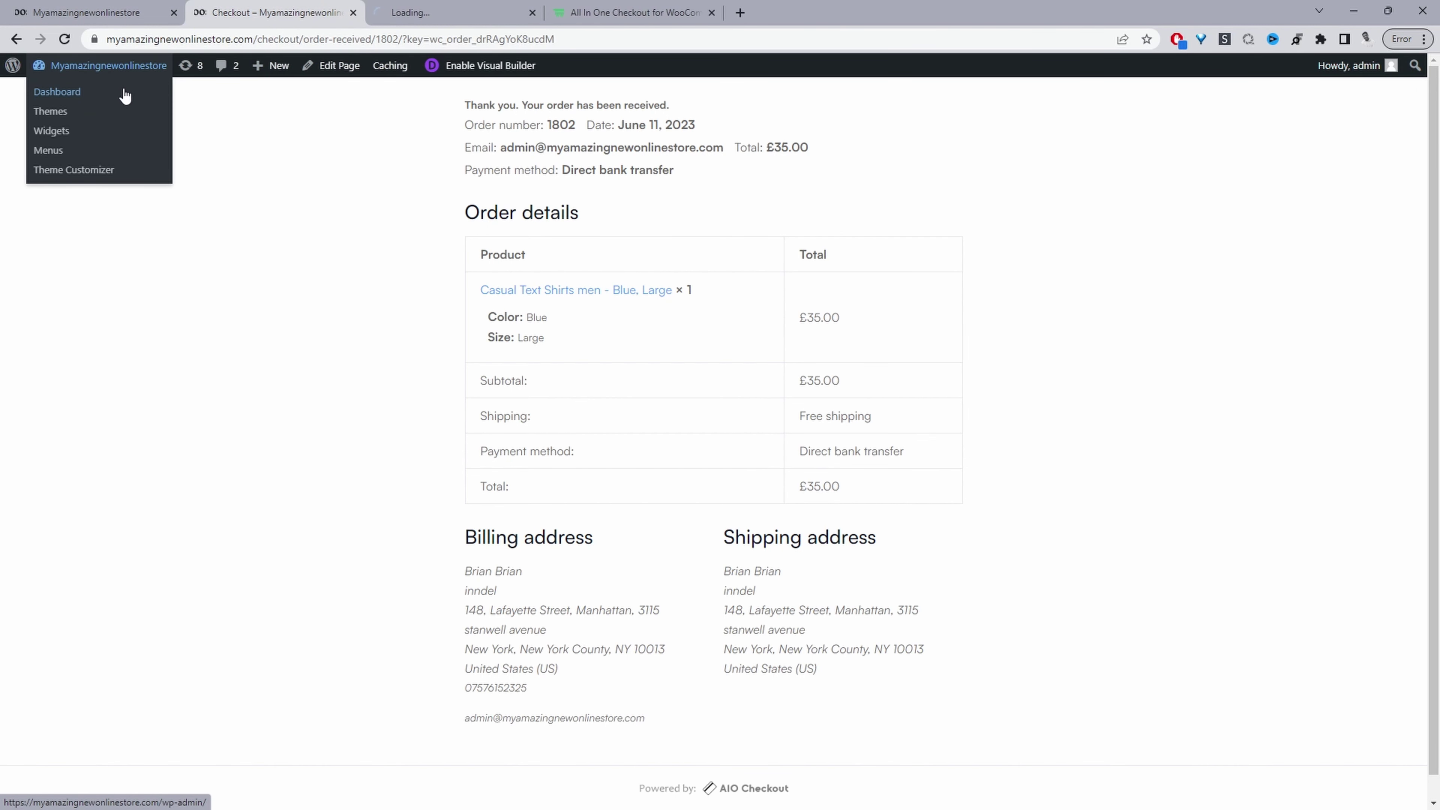
click(417, 12)
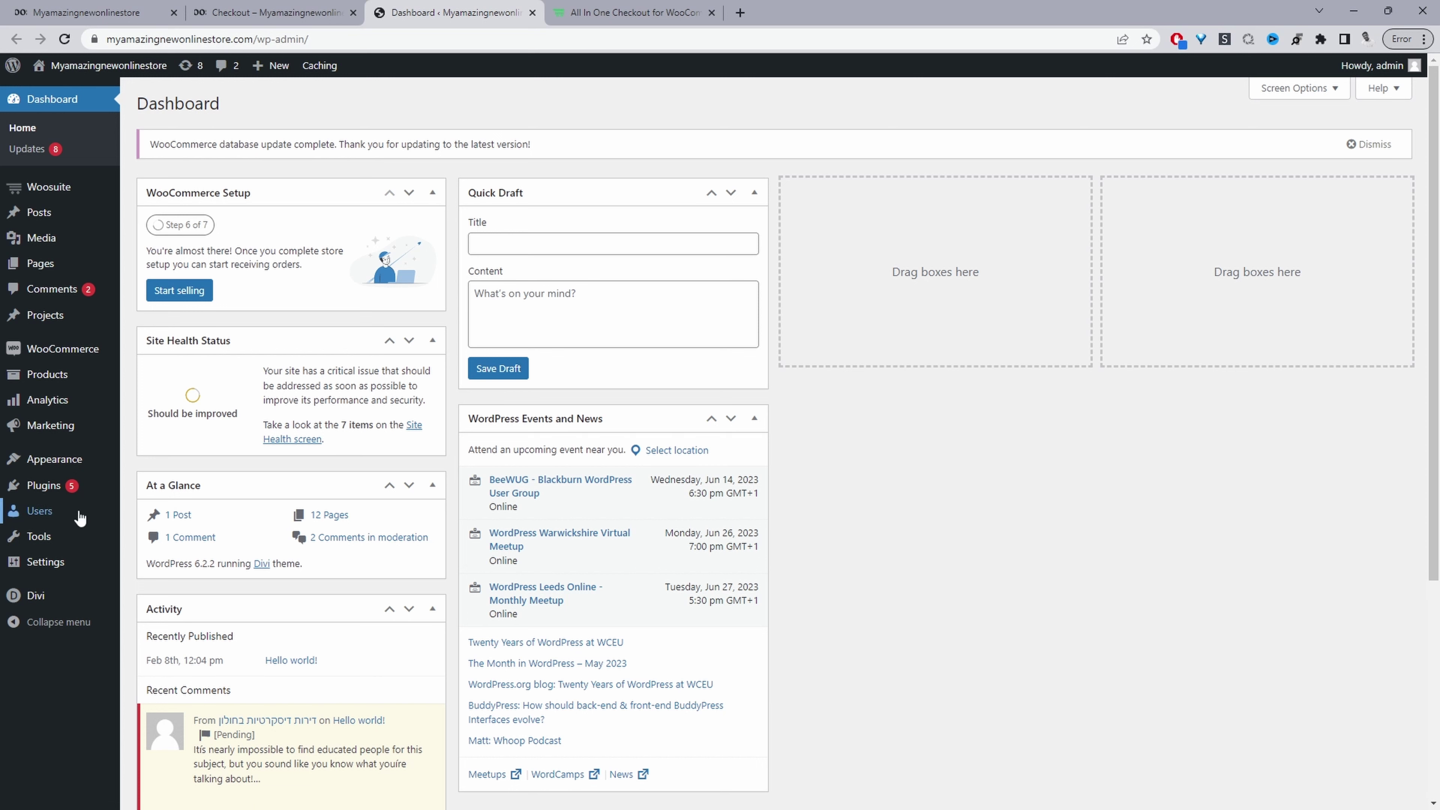
Open the Woosuite addons in a new tab and locate All in One Checkout and All in One Checkout Pro
mouse_move(60, 487)
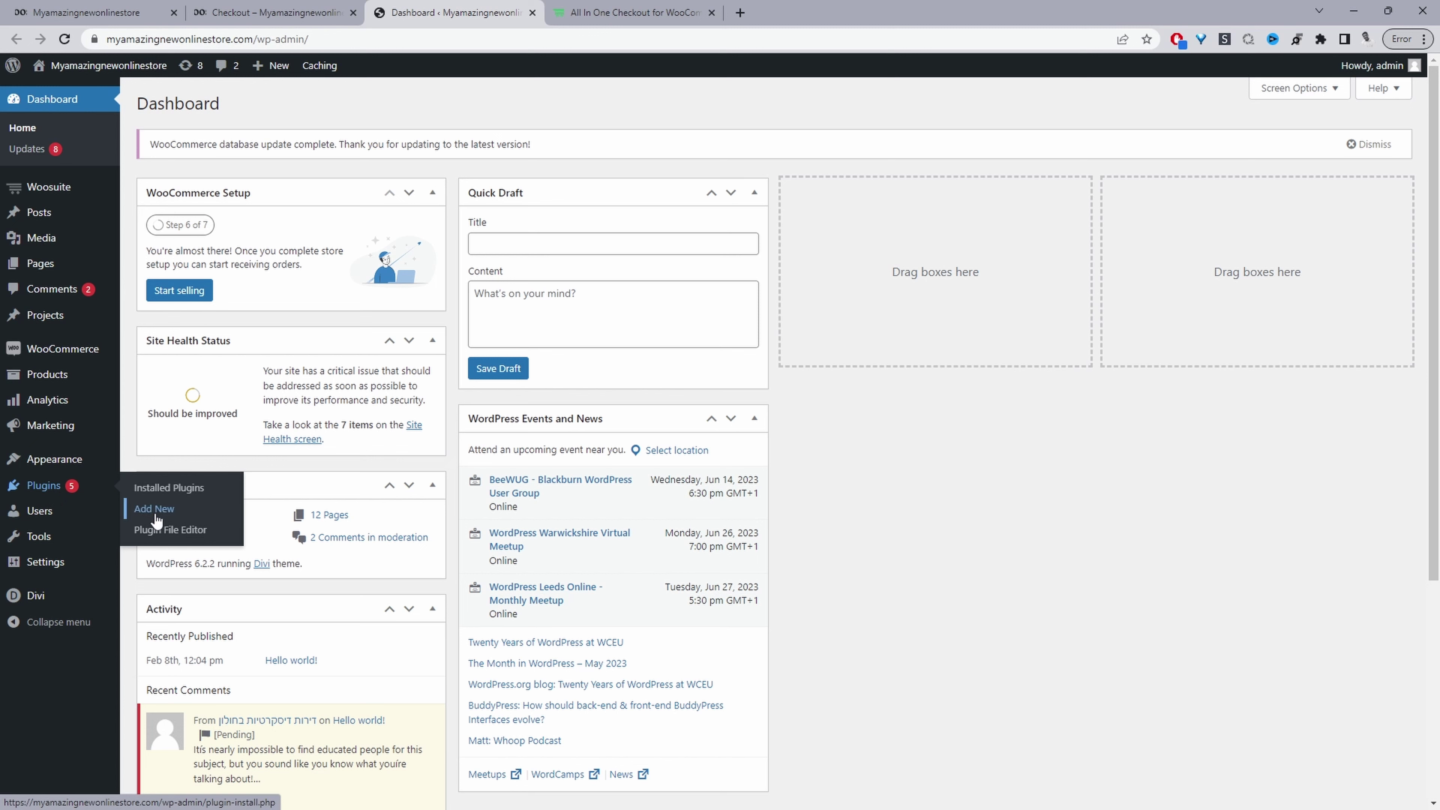
mouse_move(76, 193)
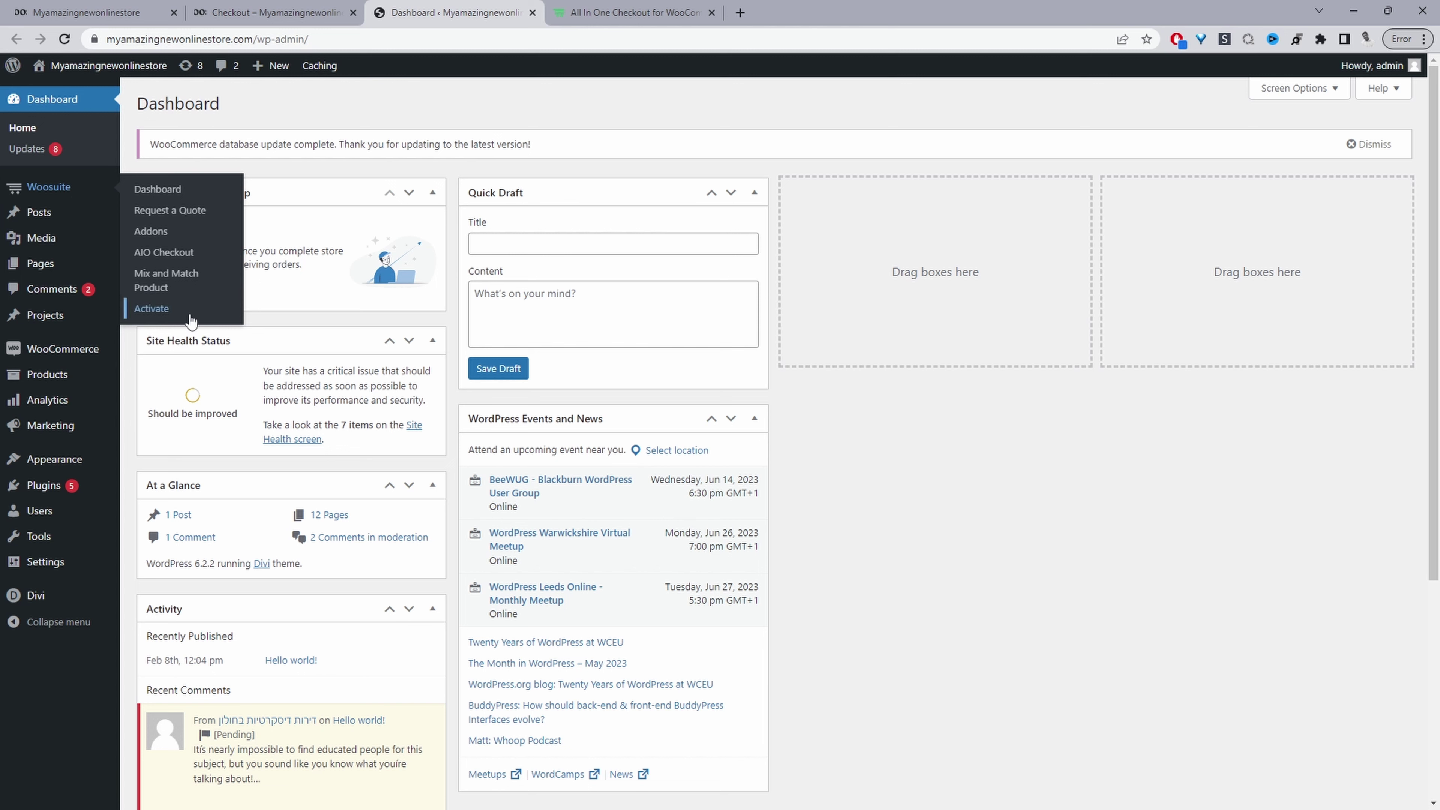
middle_click(148, 233)
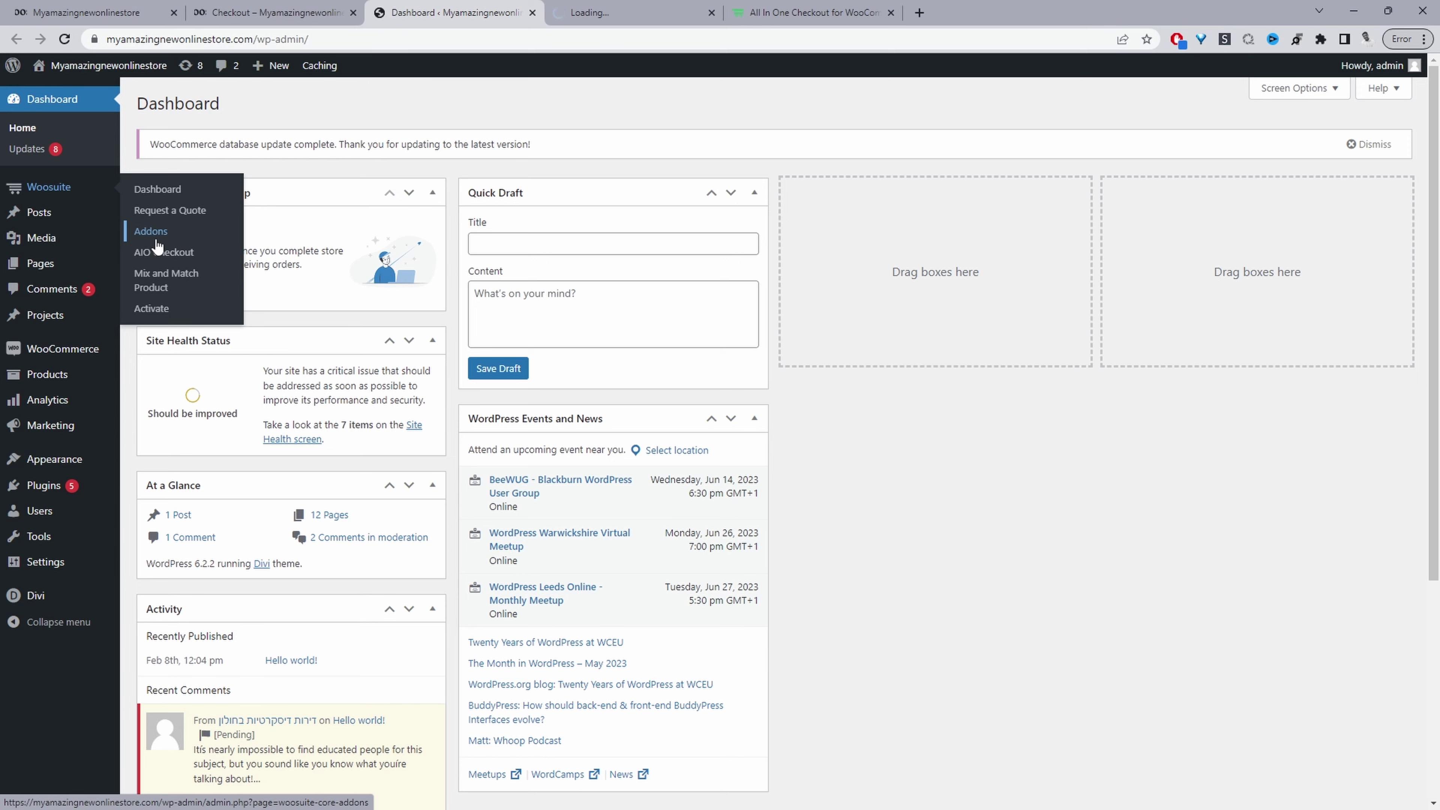
key(ctrl+Tab)
scroll(513, 316, down, 12)
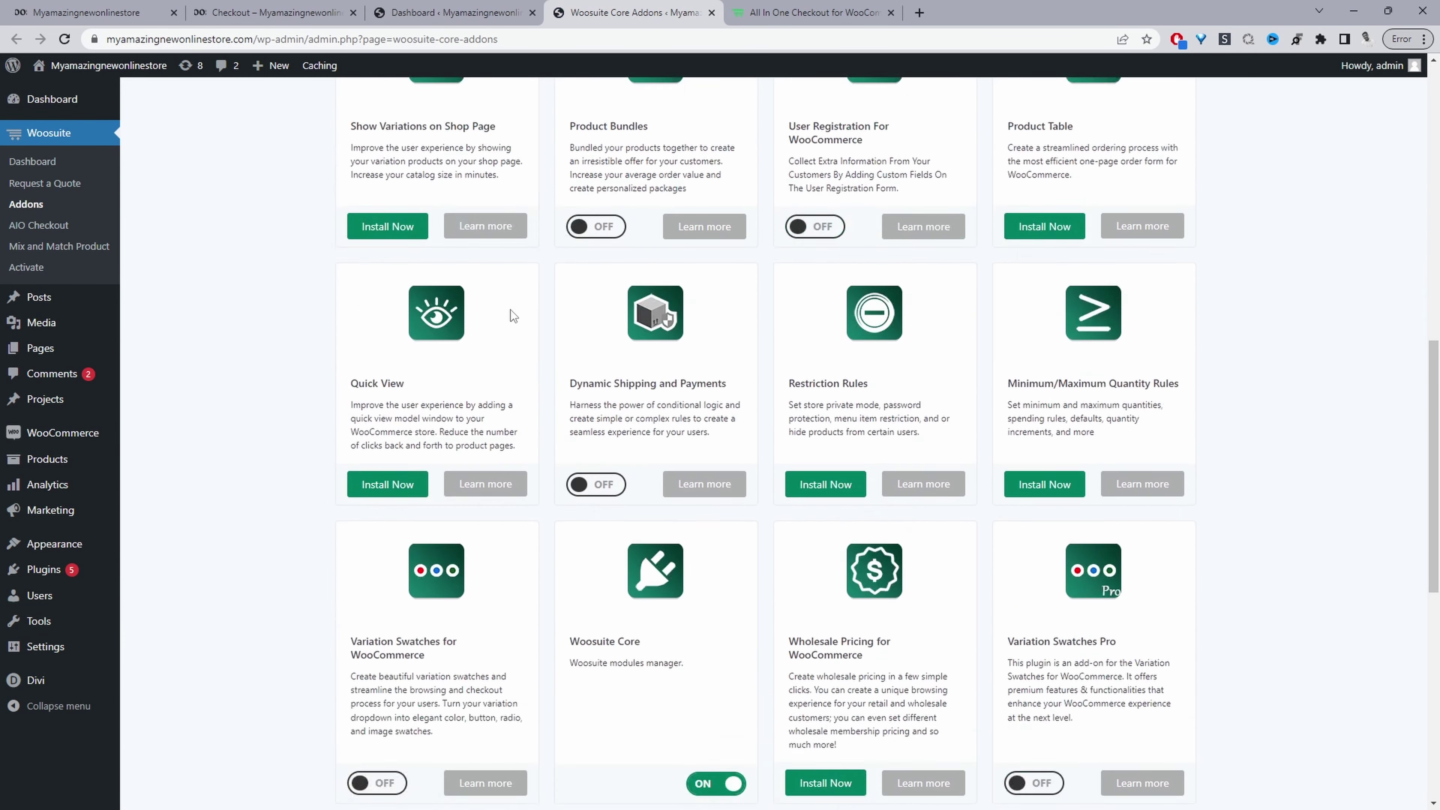
scroll(498, 476, down, 2)
scroll(417, 631, up, 2)
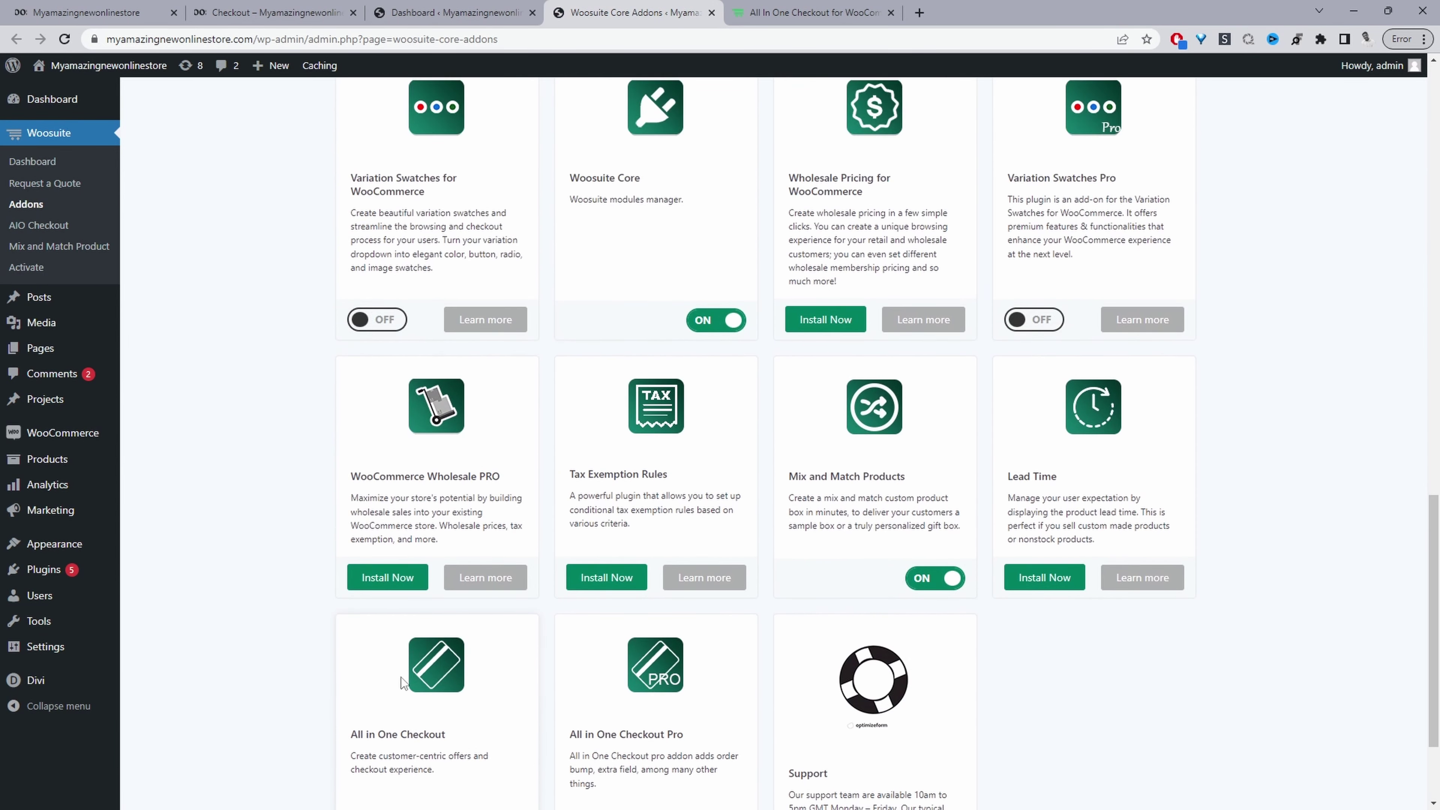
scroll(377, 676, down, 2)
drag(419, 585, 349, 585)
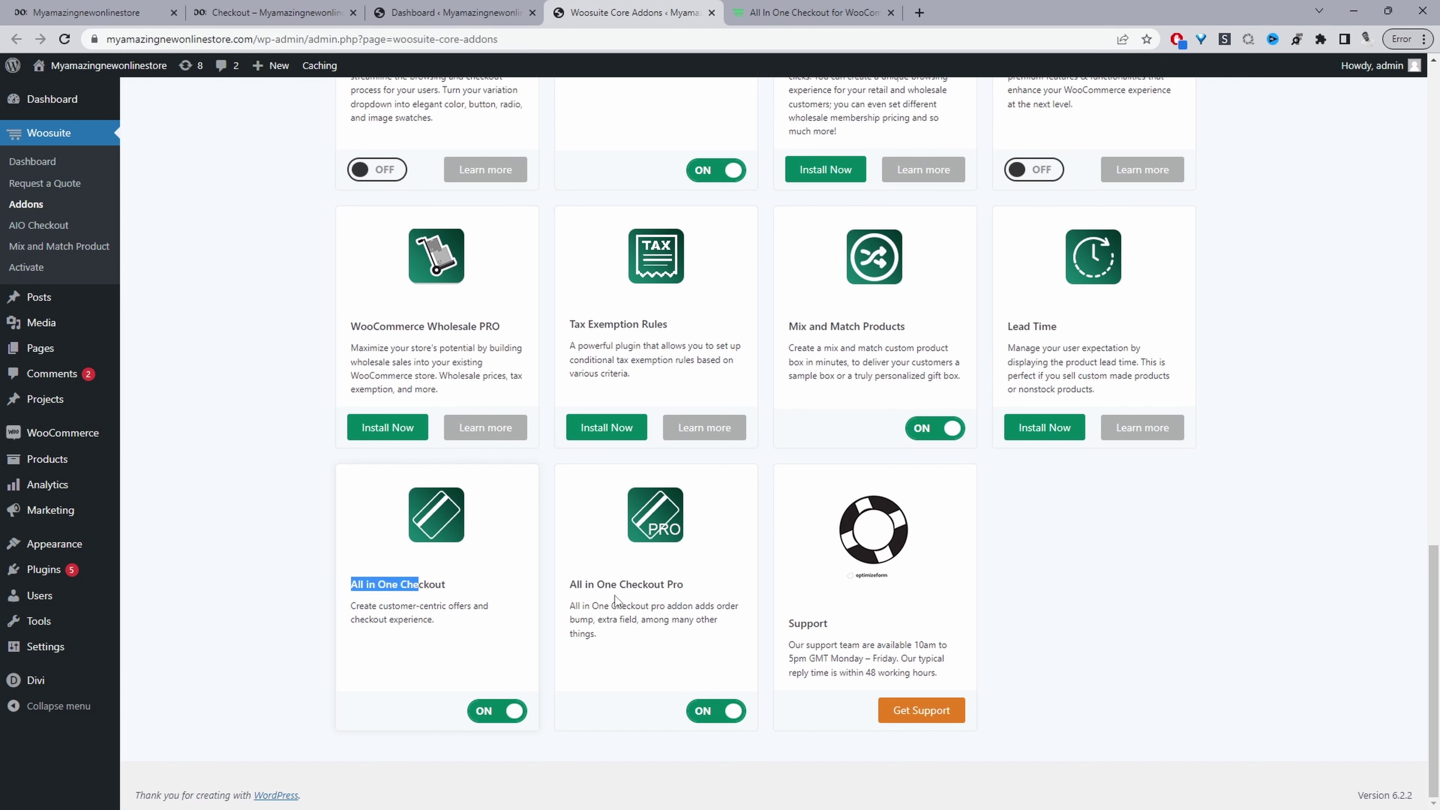
drag(449, 586, 379, 584)
drag(616, 605, 530, 595)
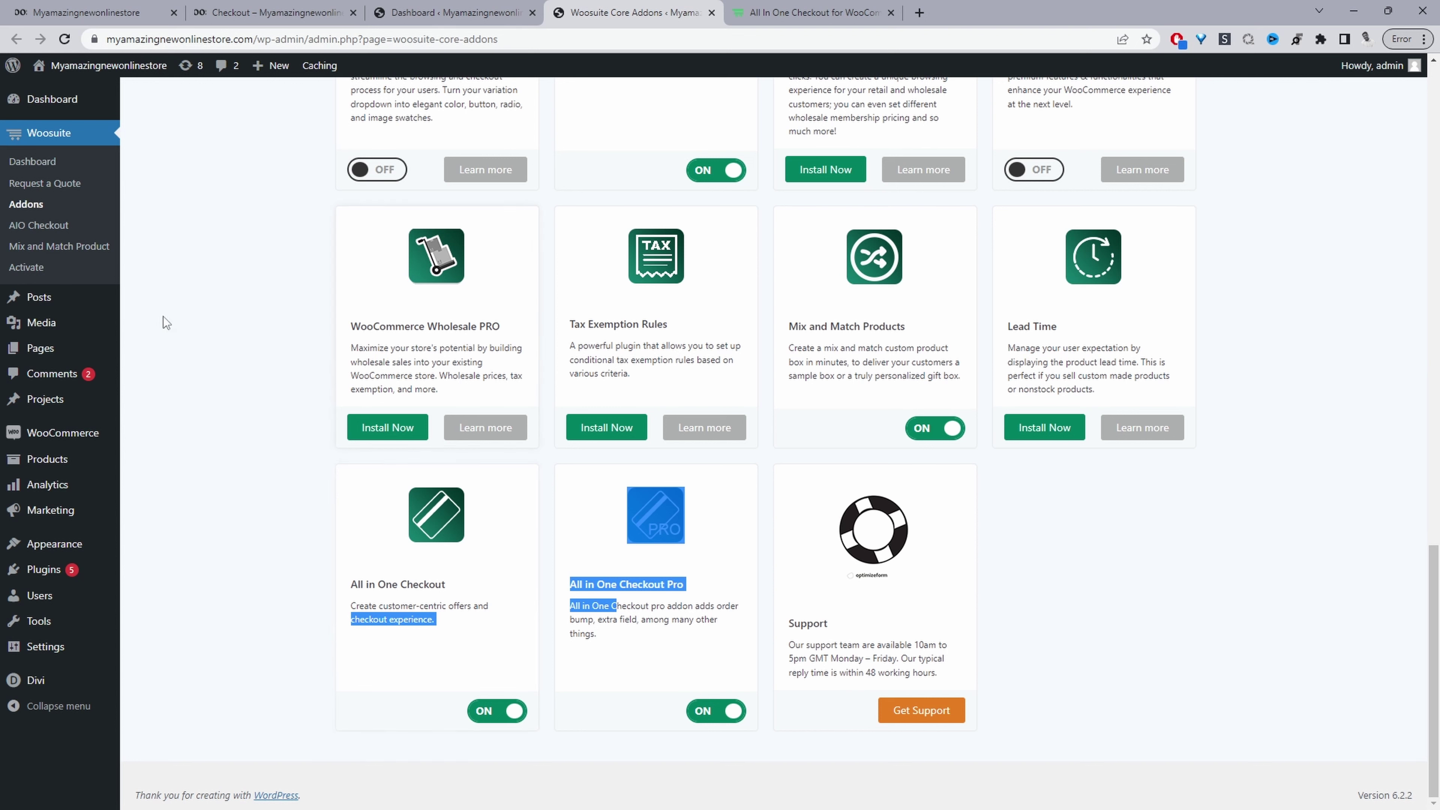
Go to AIO Checkout and open the global checkout dated 07 March 2023 for editing
click(38, 225)
mouse_move(61, 323)
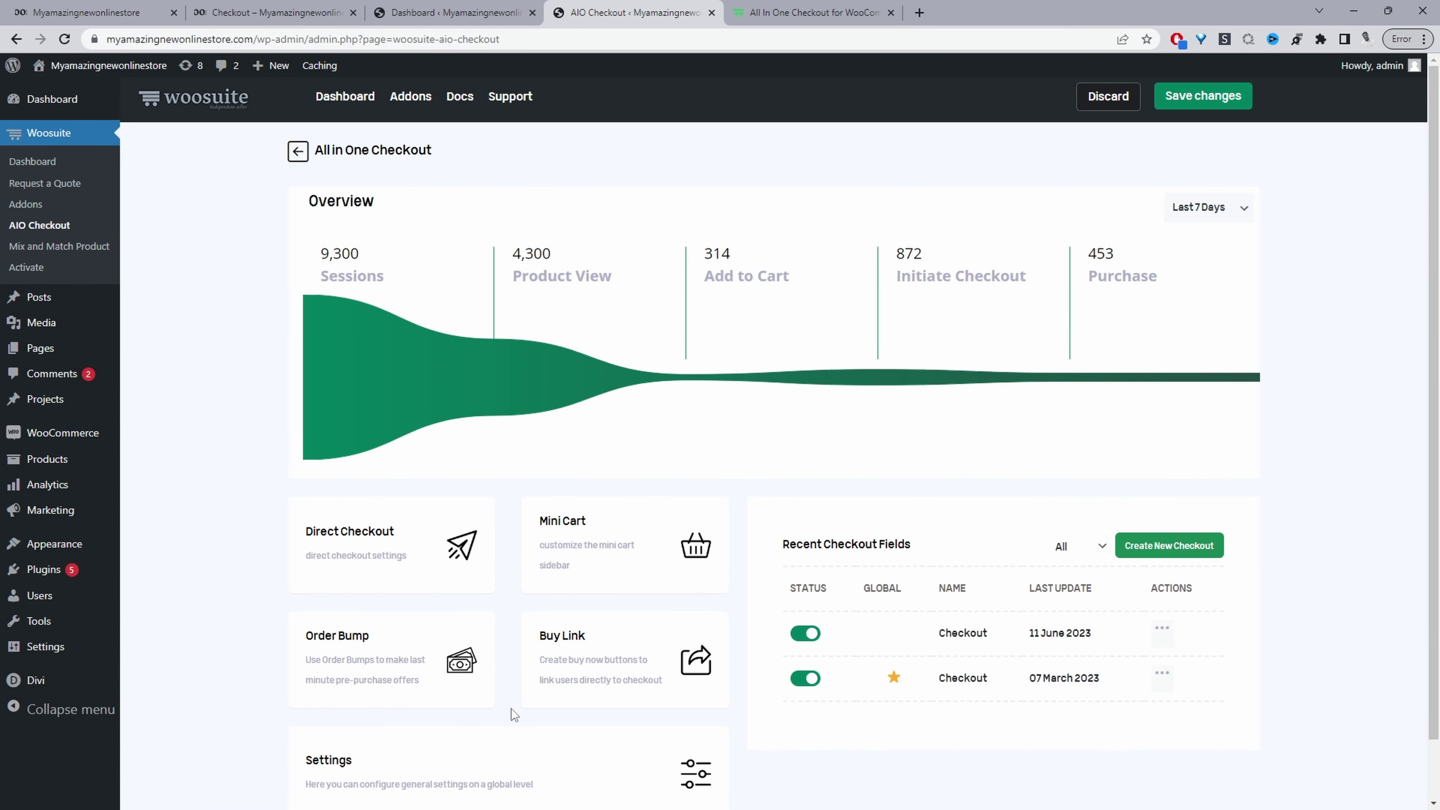
click(964, 679)
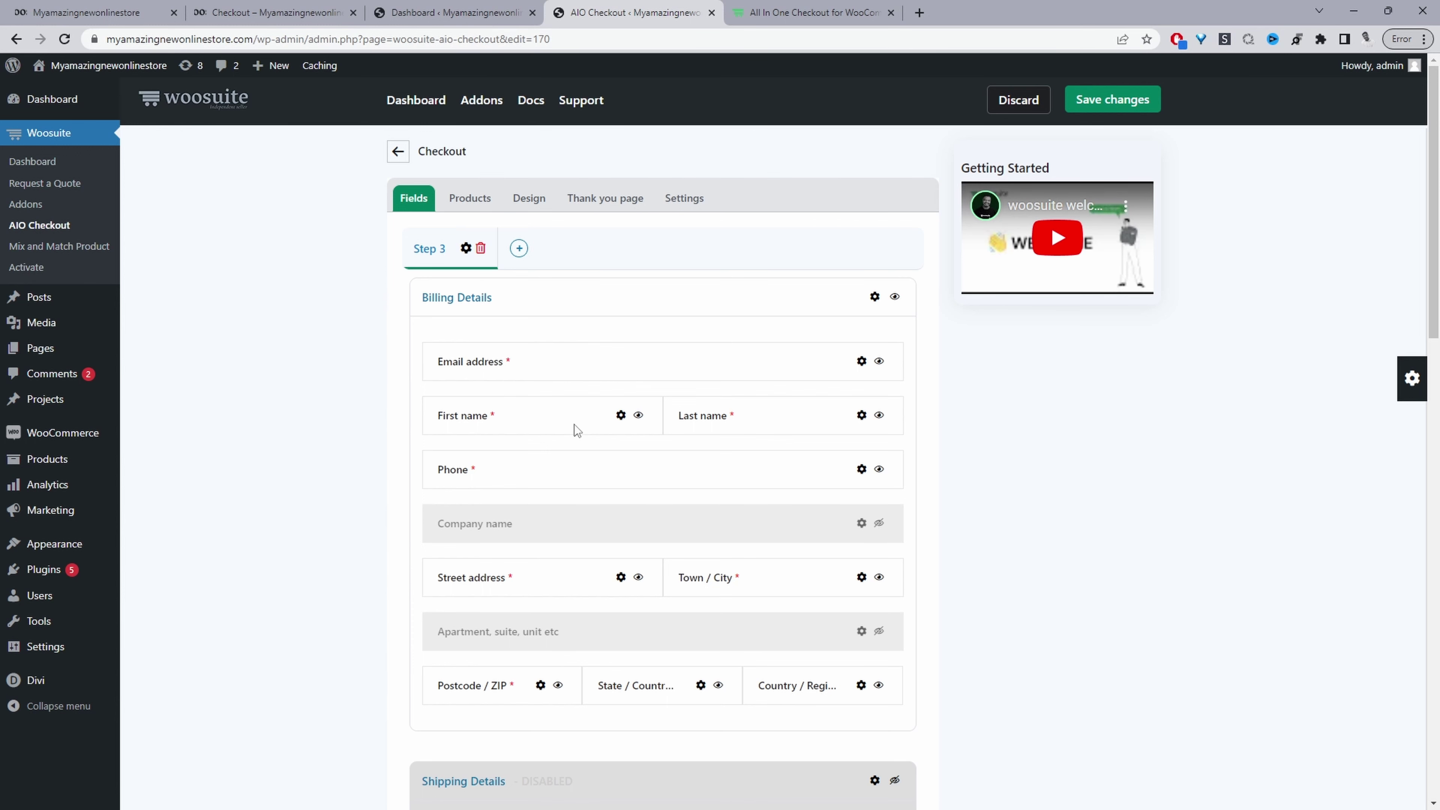
Disable the Phone field in the checkout's Billing Details
click(879, 470)
scroll(861, 484, down, 4)
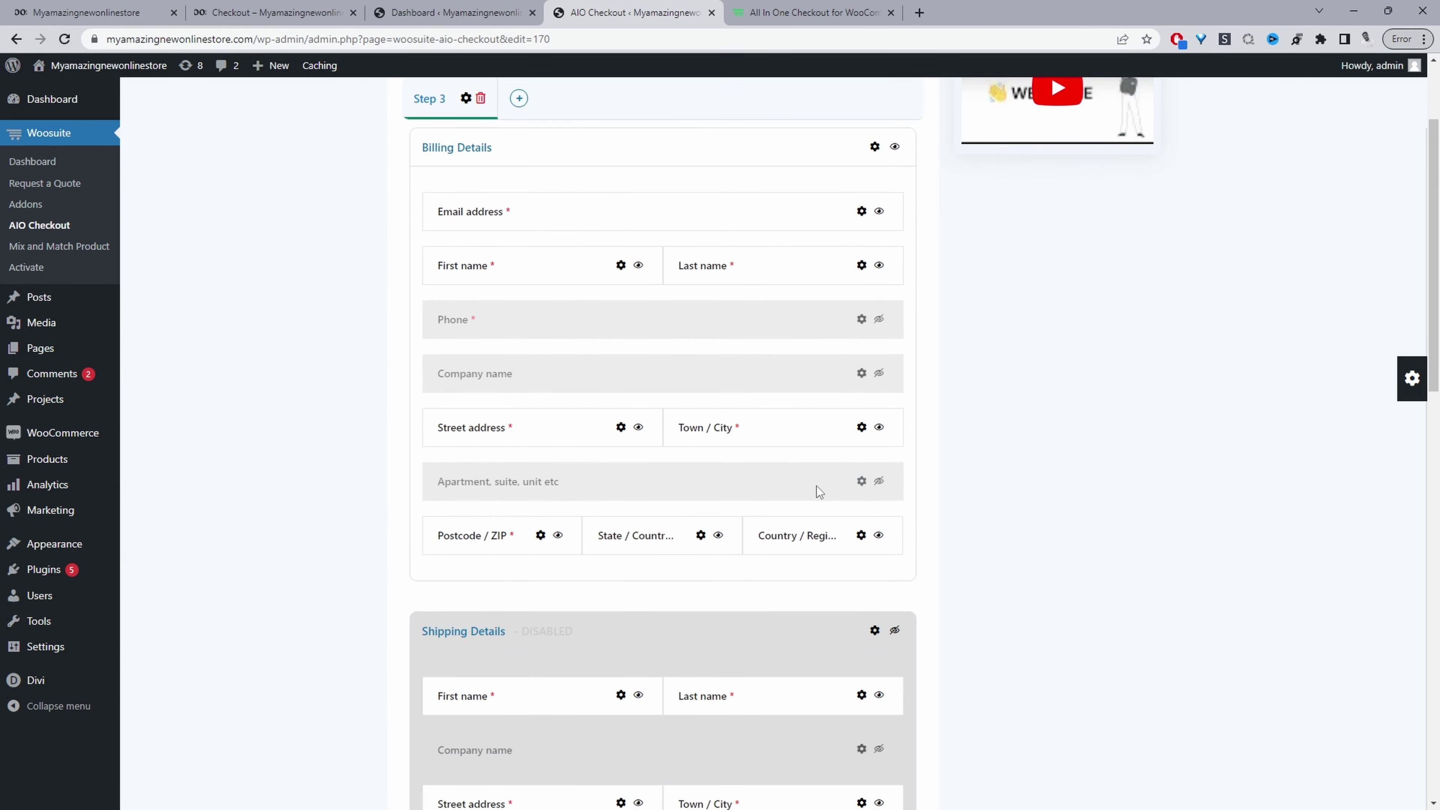
Disable the Town / City field in Billing Details and enable it again
click(879, 353)
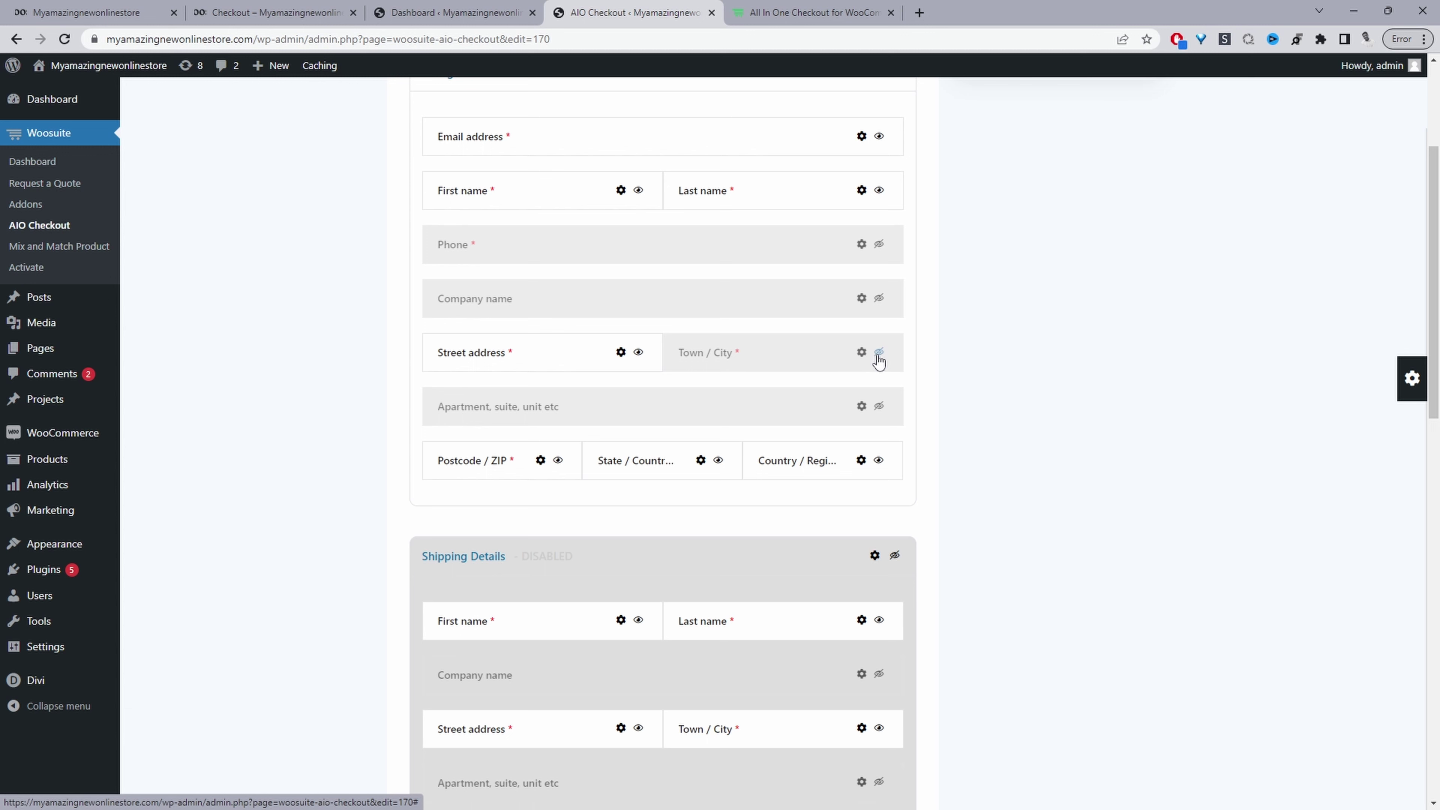
click(878, 354)
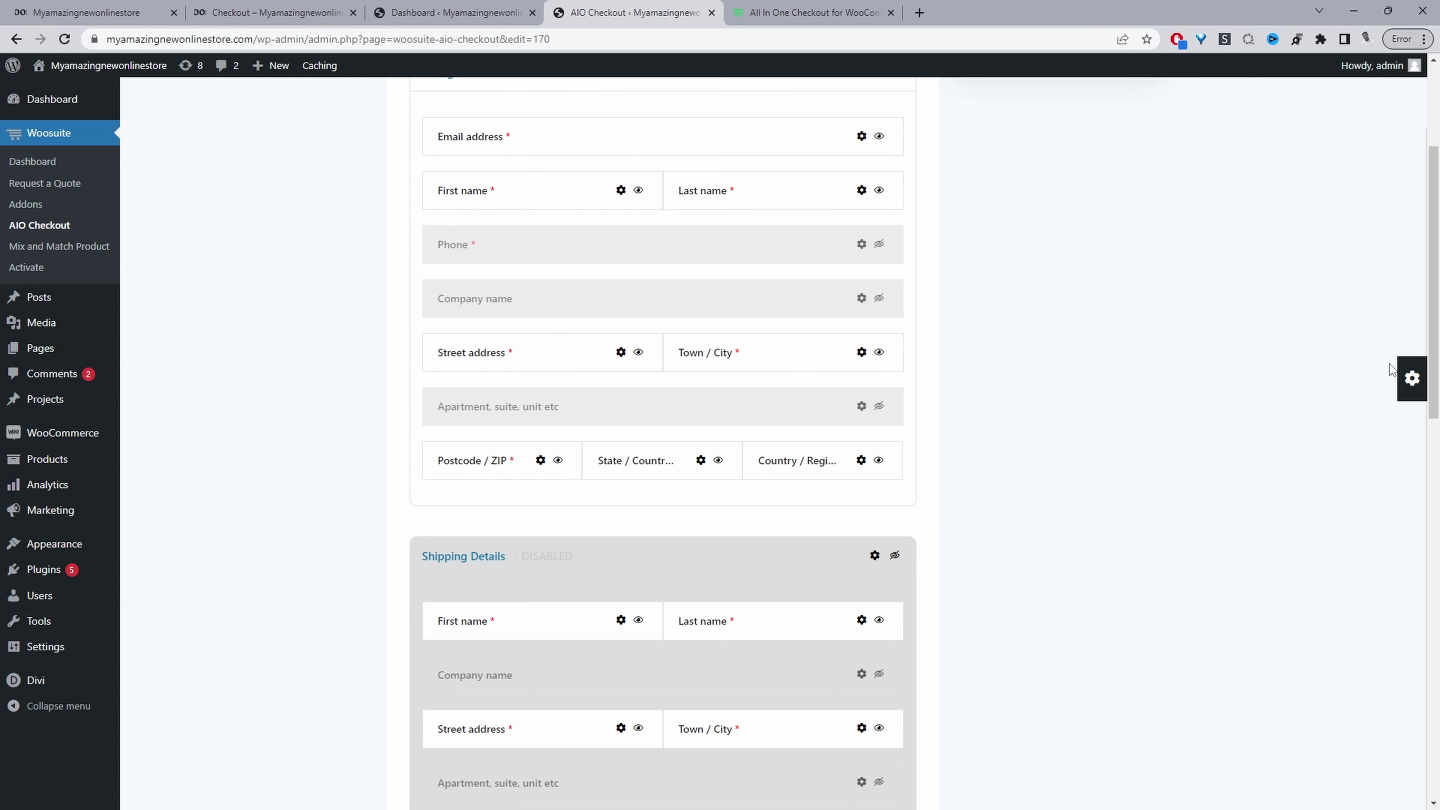
Add a Text field above the Postcode / ZIP row in Billing Details and delete it again
click(1410, 379)
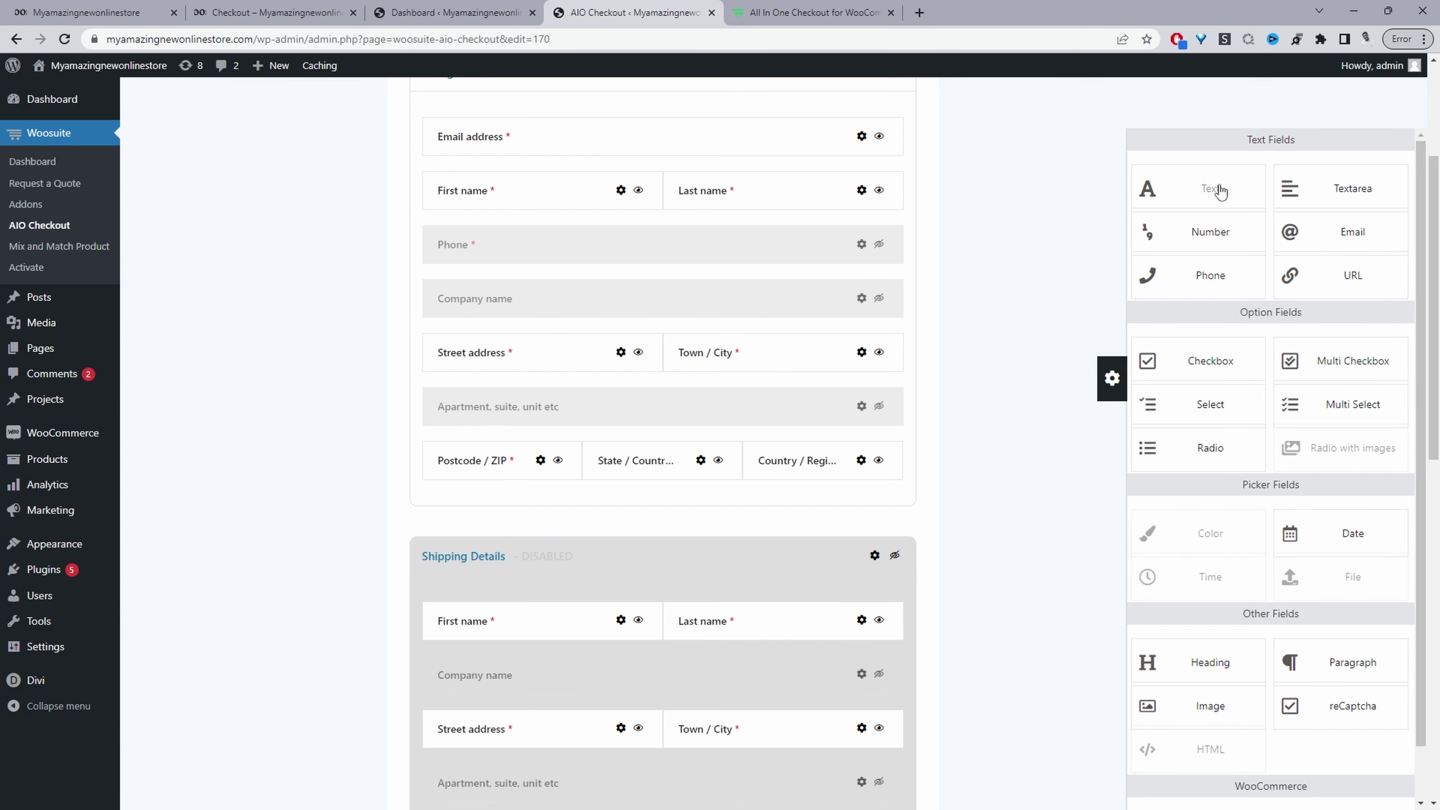
drag(1219, 191, 618, 486)
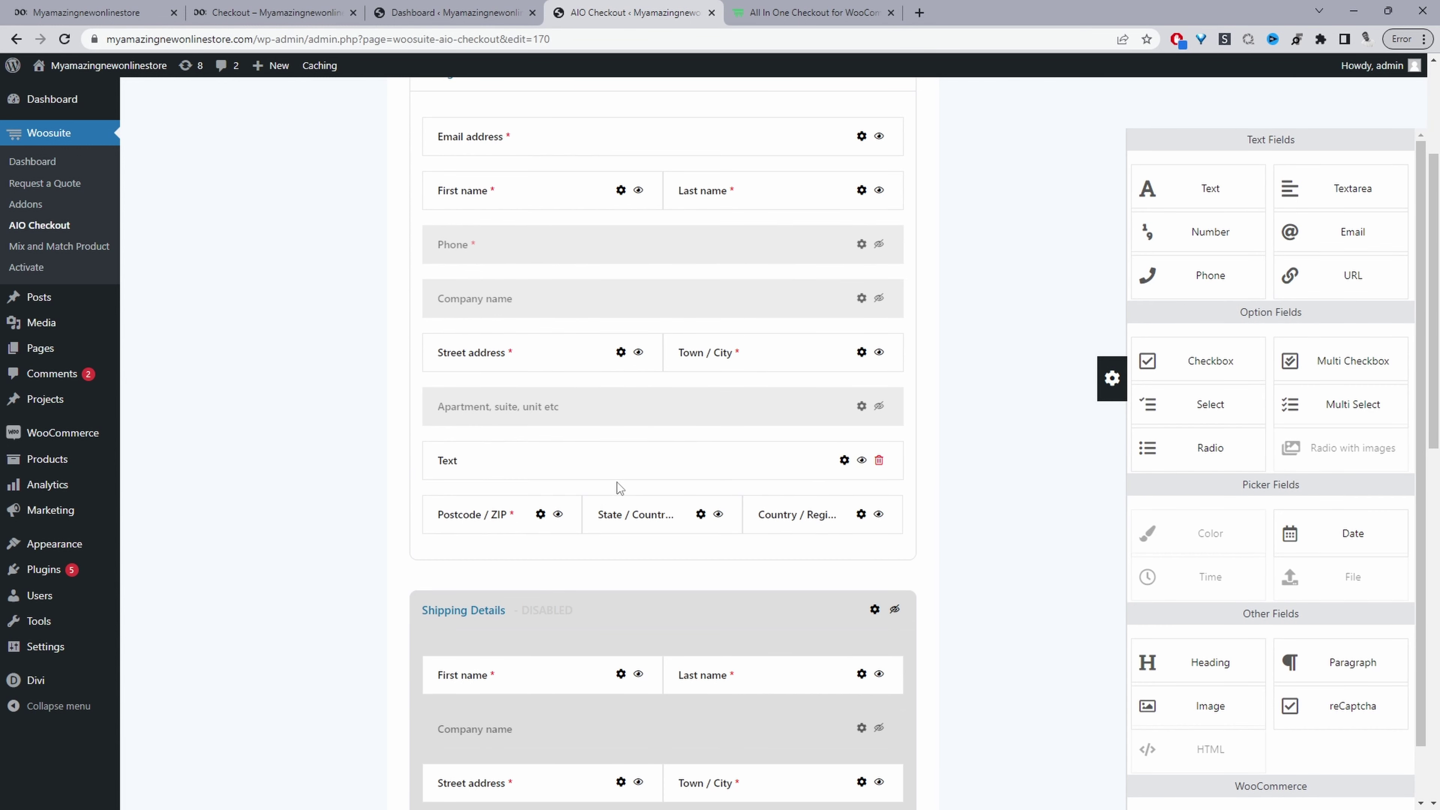
mouse_move(714, 476)
mouse_down()
mouse_move(720, 248)
mouse_move(705, 493)
mouse_move(723, 462)
mouse_up()
click(878, 512)
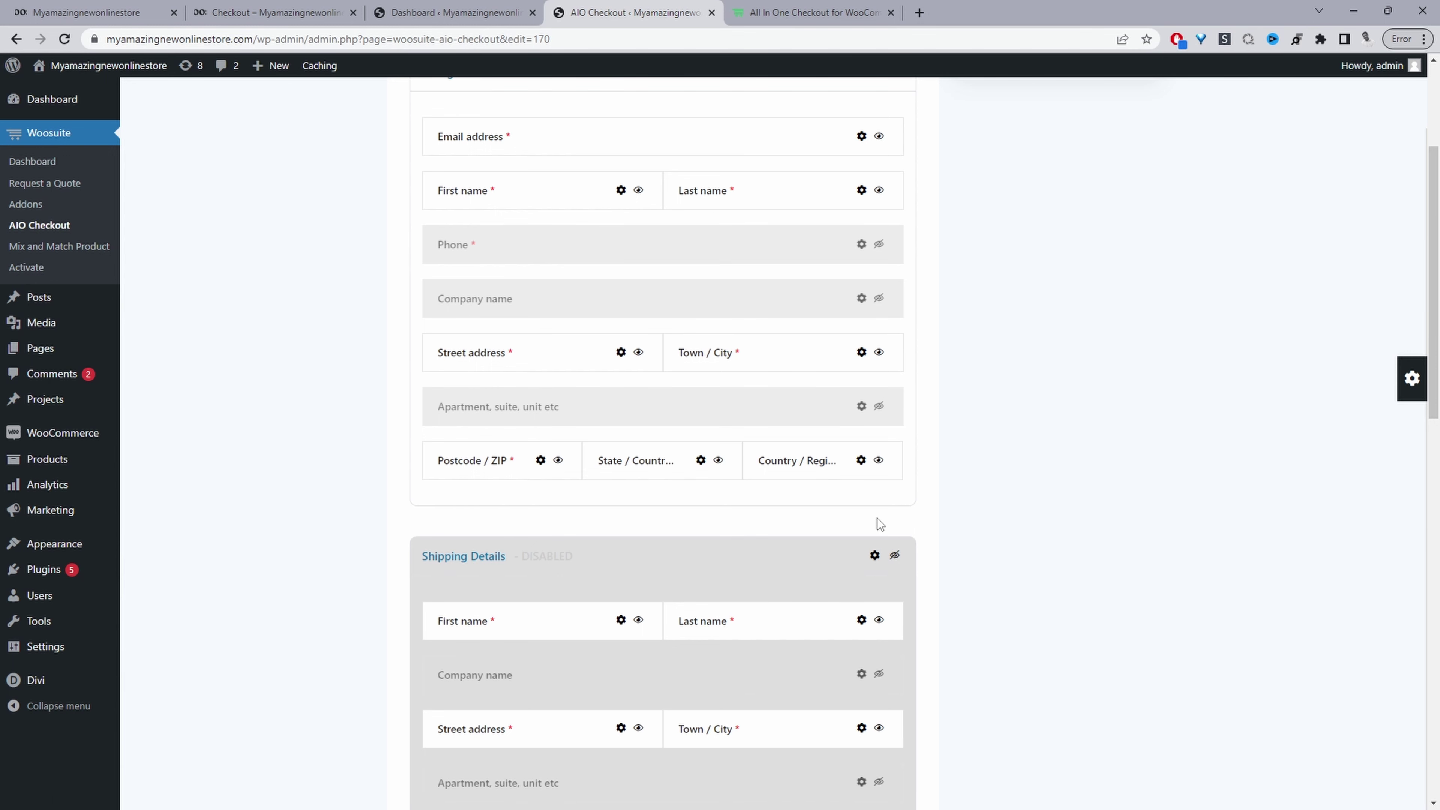
Add a second checkout step and move the Billing Details section from Step 3 into it
scroll(366, 467, up, 5)
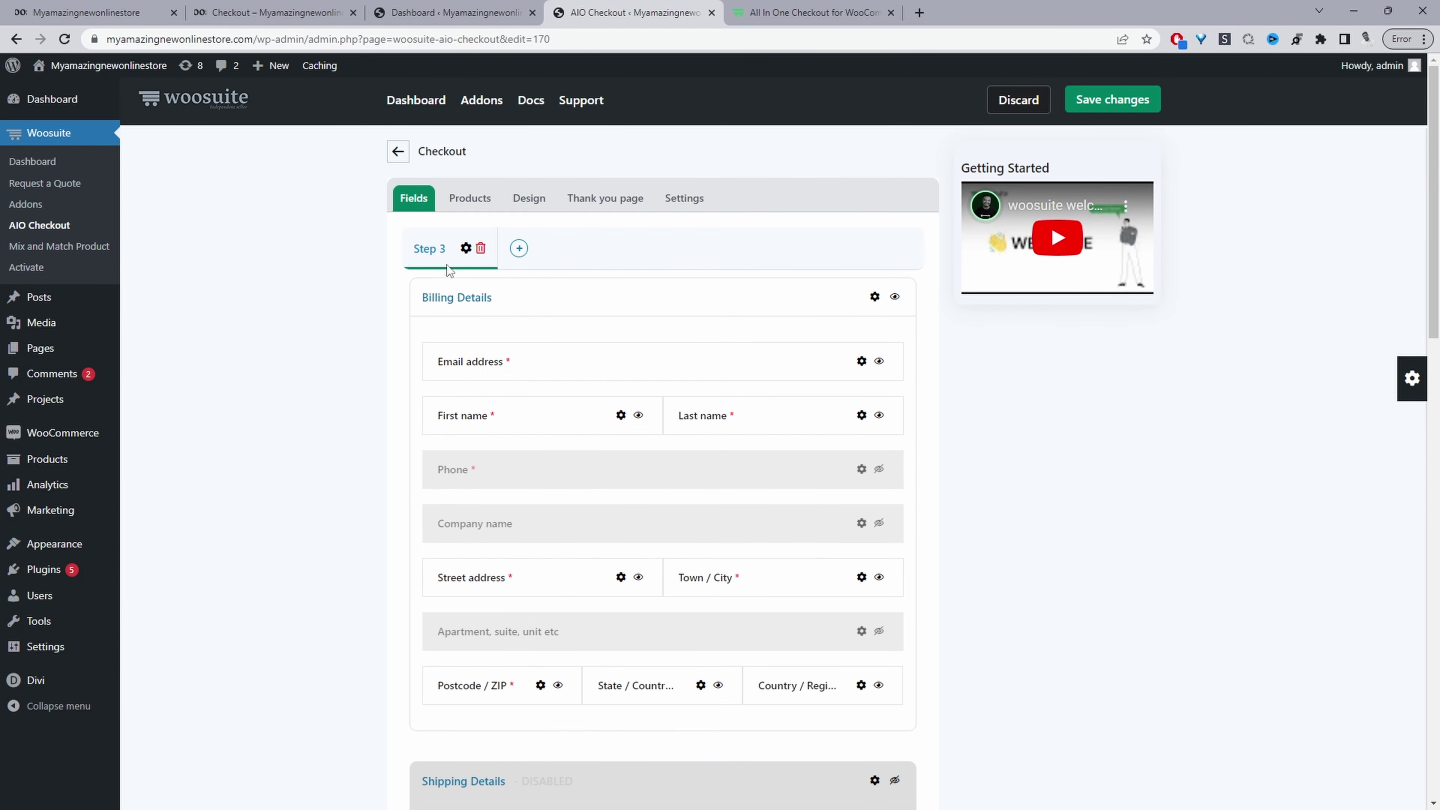
click(516, 249)
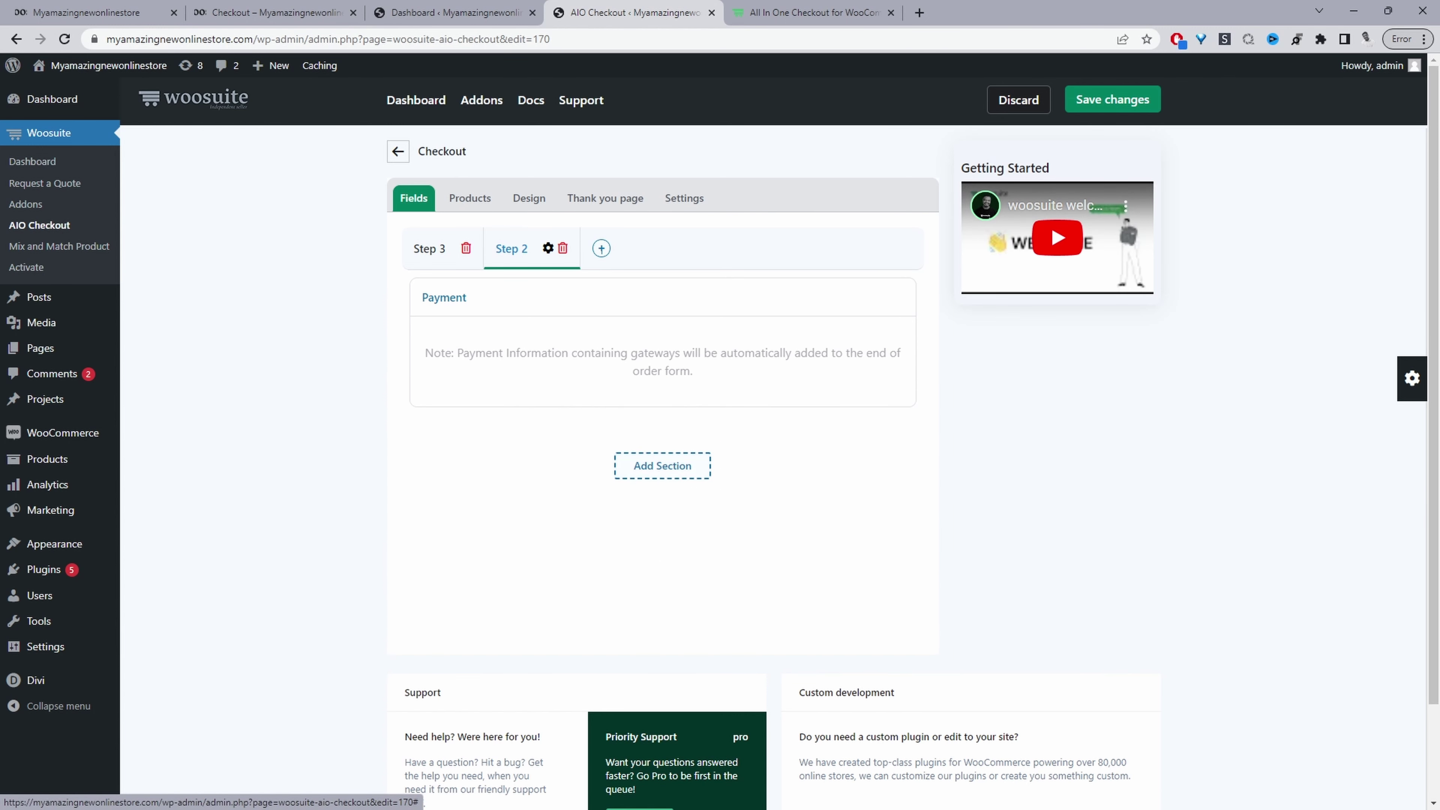
click(426, 254)
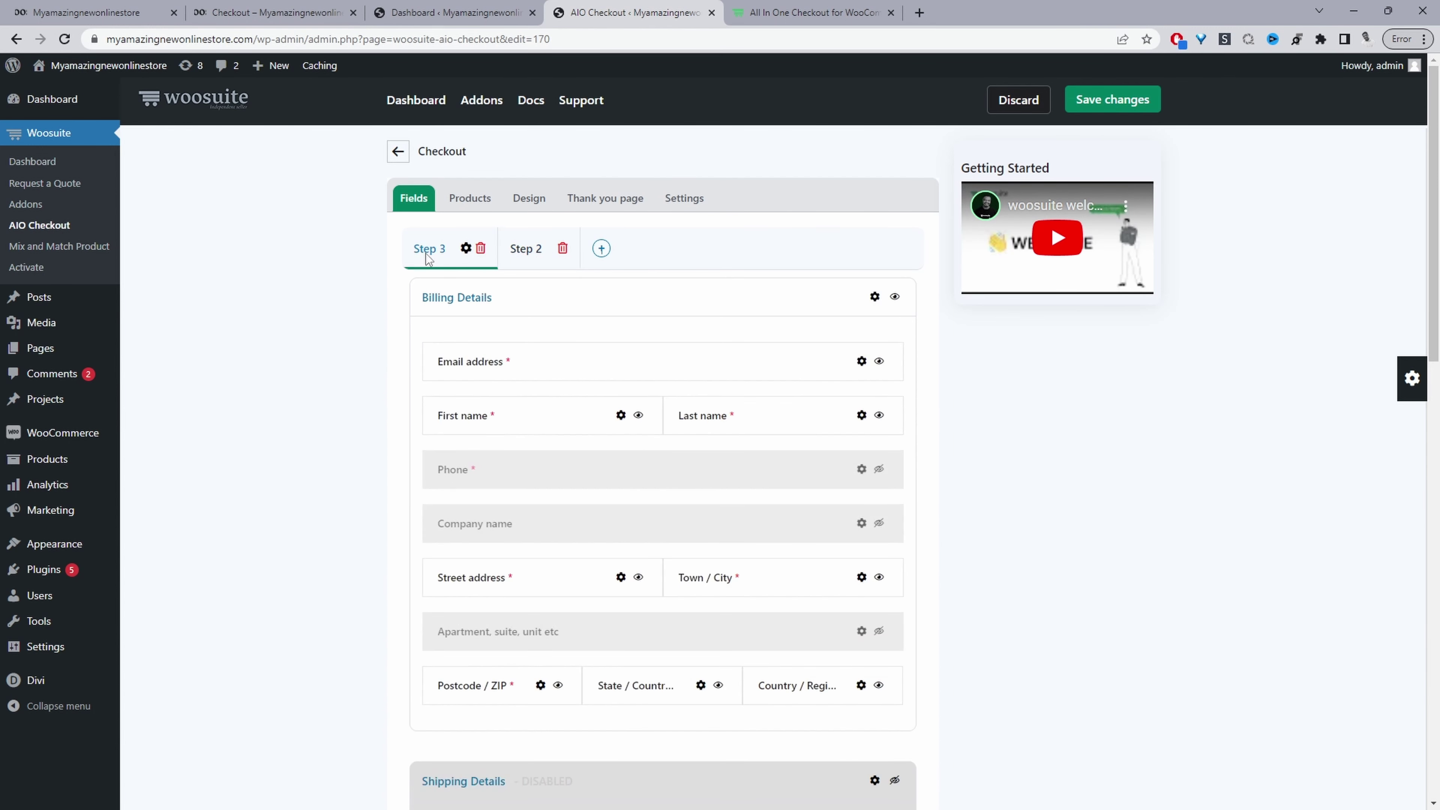
drag(472, 301, 532, 249)
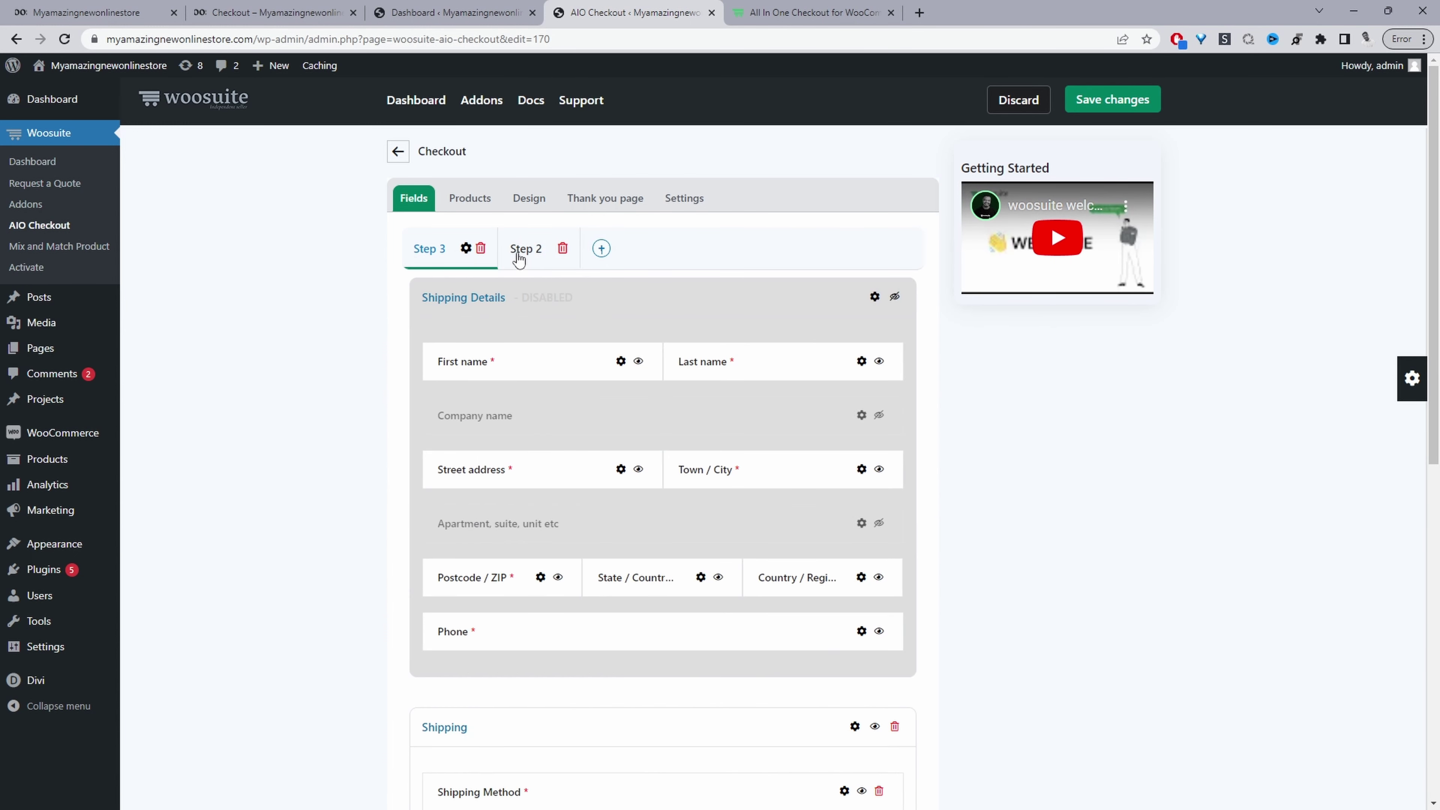
Return the Billing Details section to Step 3 and delete Step 2
click(517, 255)
drag(472, 298, 435, 252)
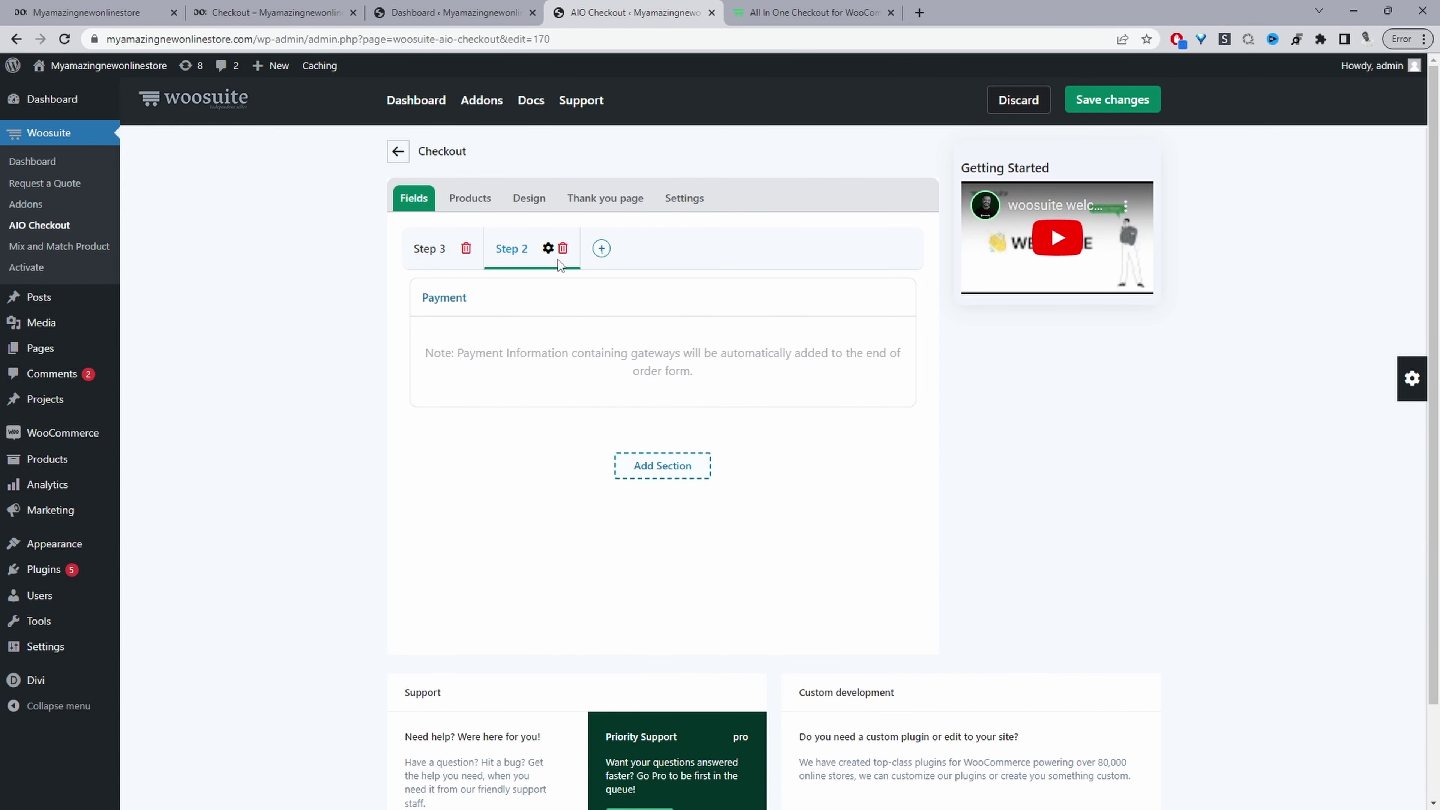
click(562, 250)
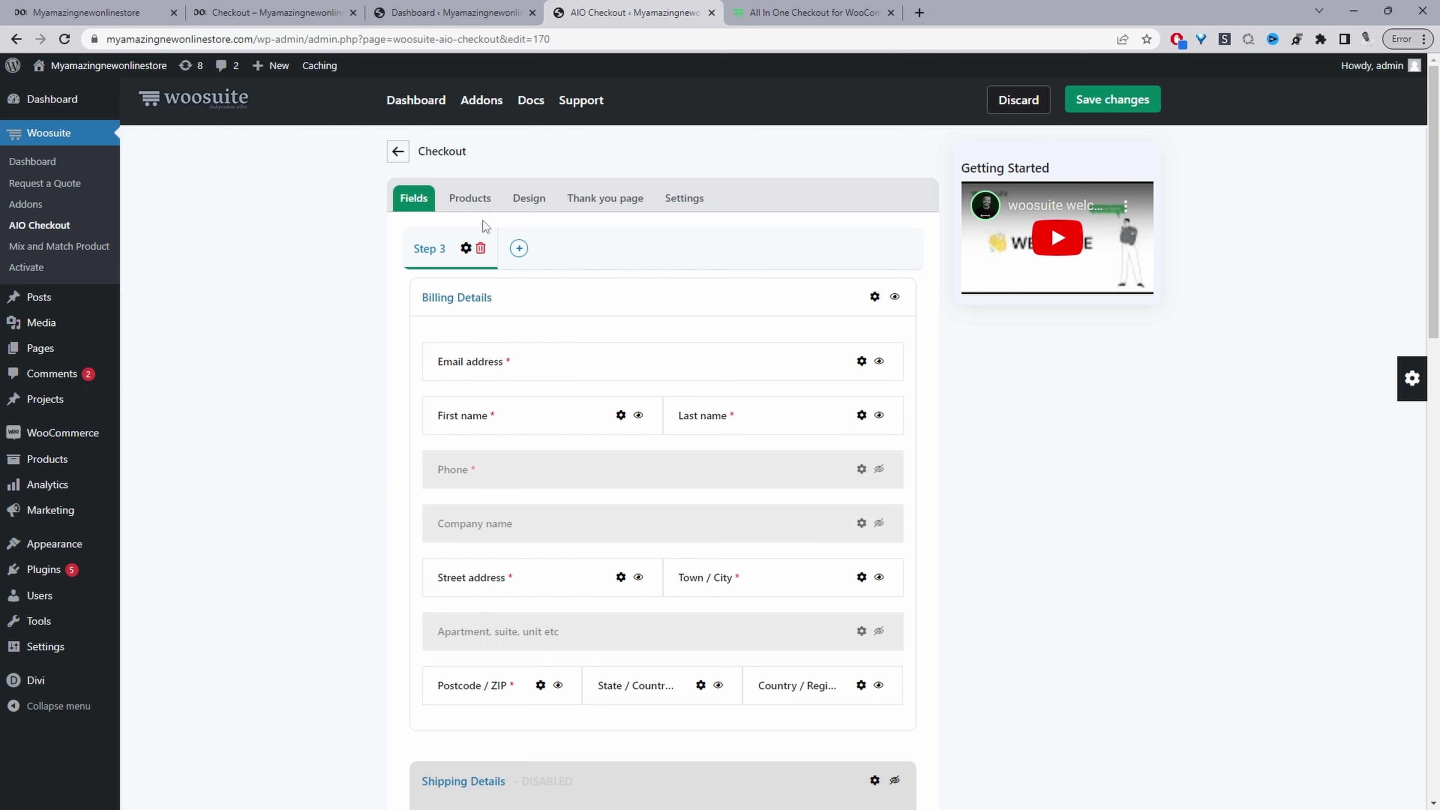
Add a second, empty product row to the checkout's products and delete it again
click(463, 204)
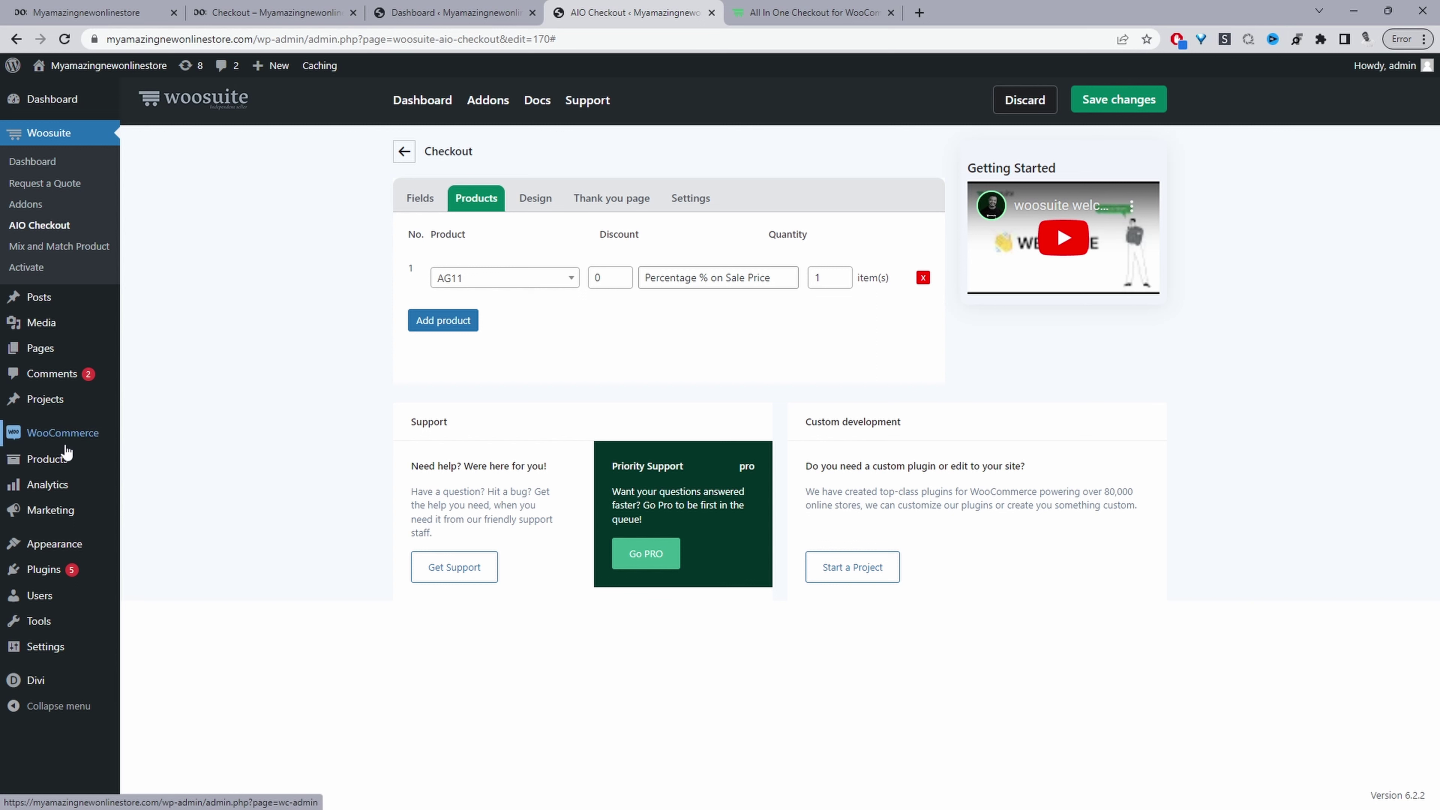
mouse_move(62, 462)
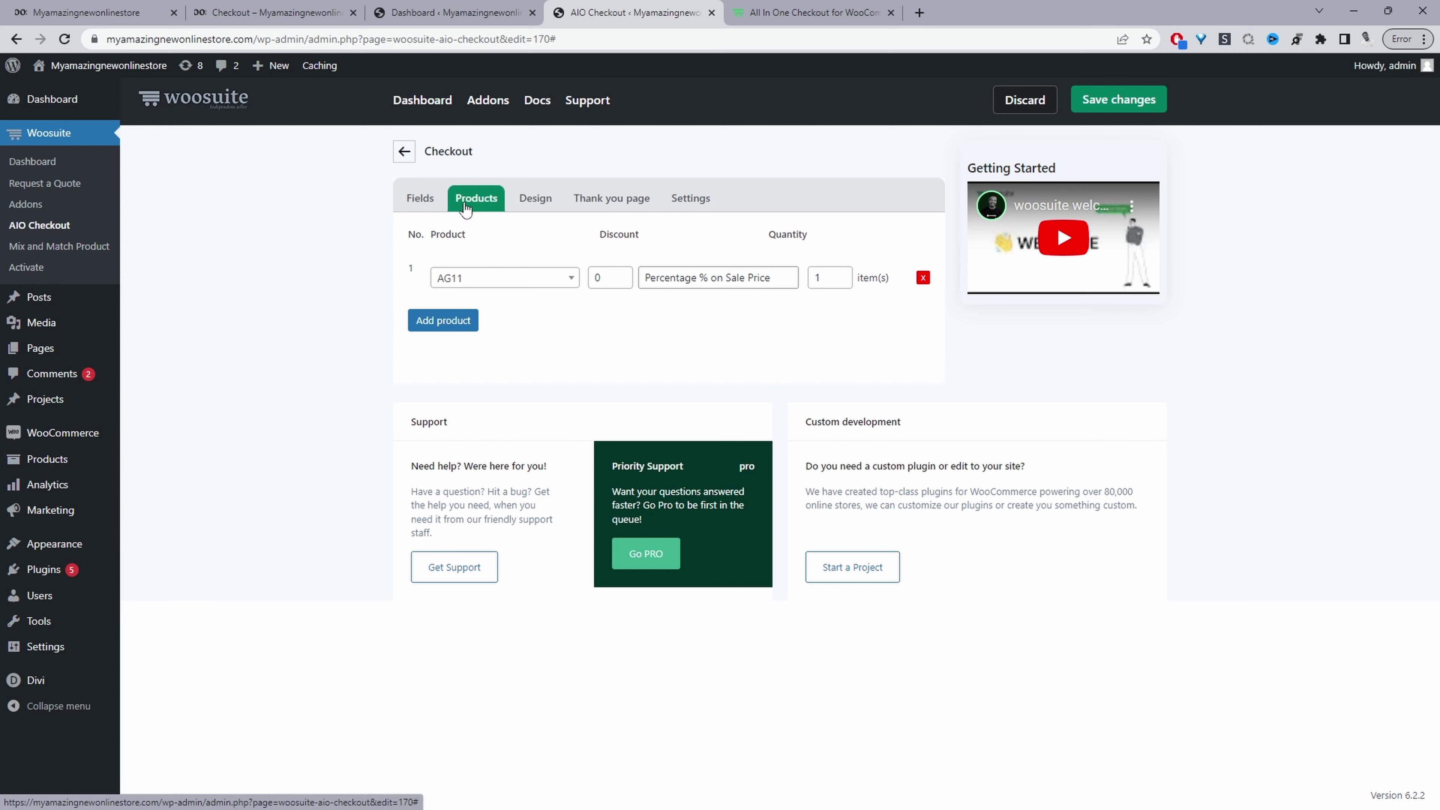
click(447, 321)
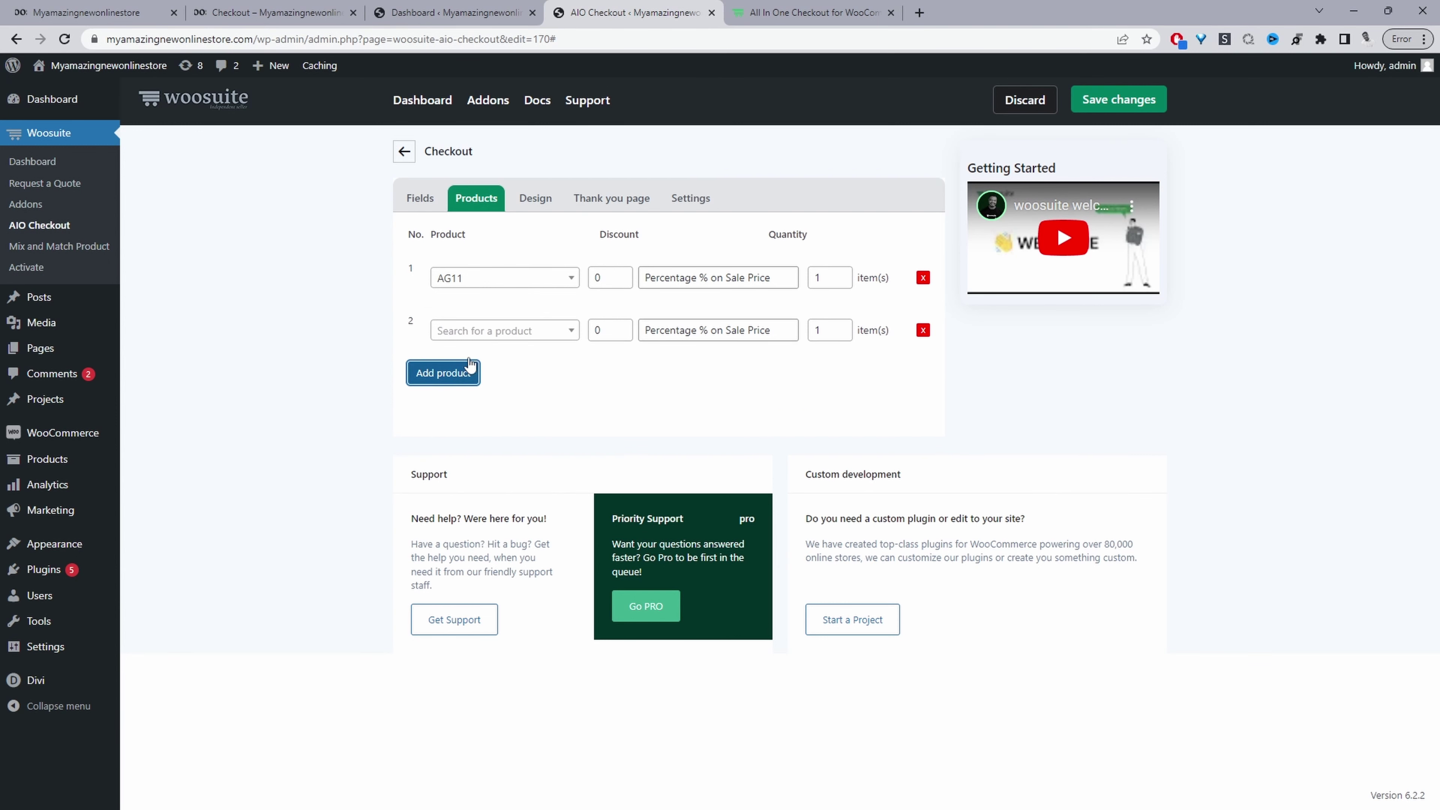
click(481, 334)
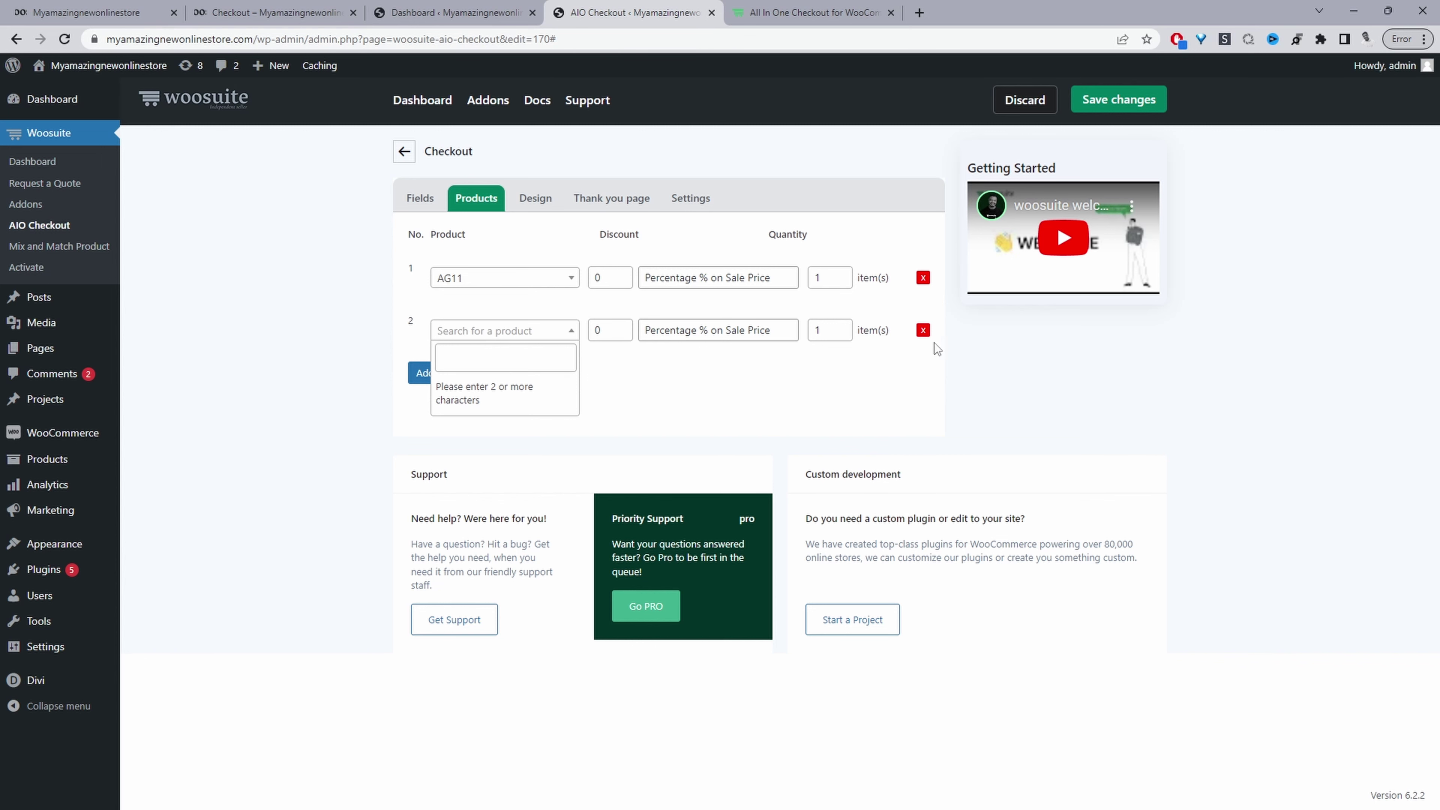
click(912, 332)
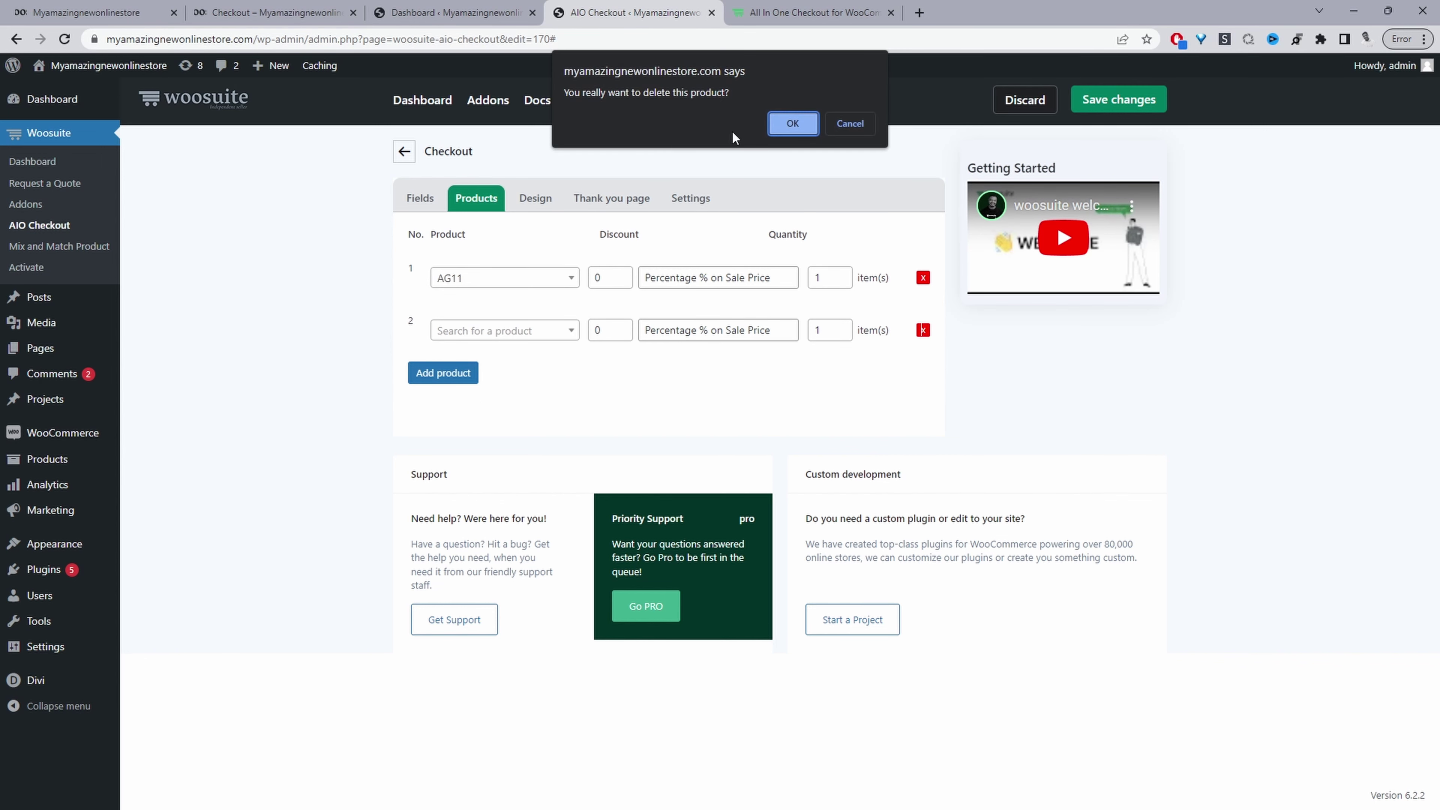
click(793, 123)
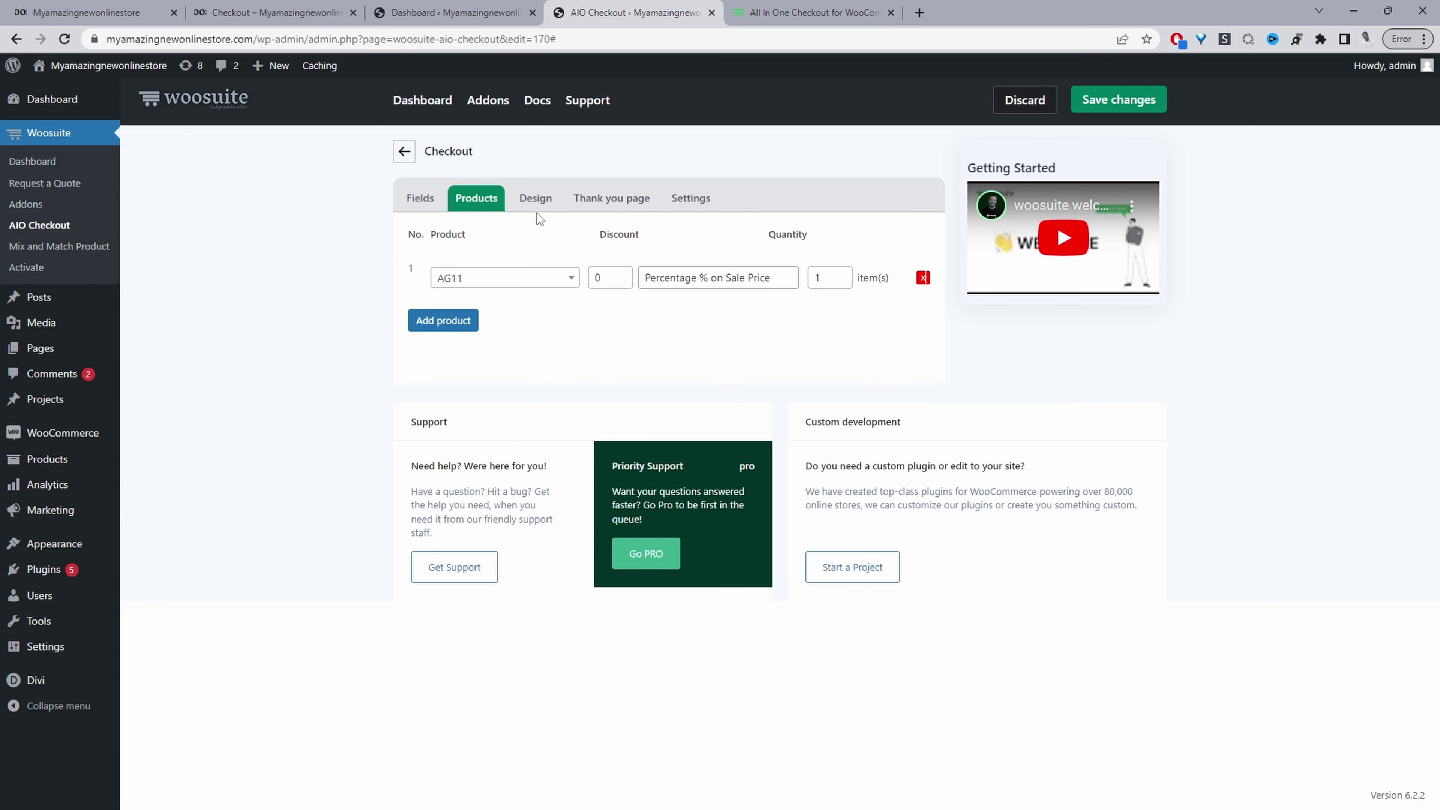
Preview the checkout design in the Single column layout and return it to Two columns
click(536, 199)
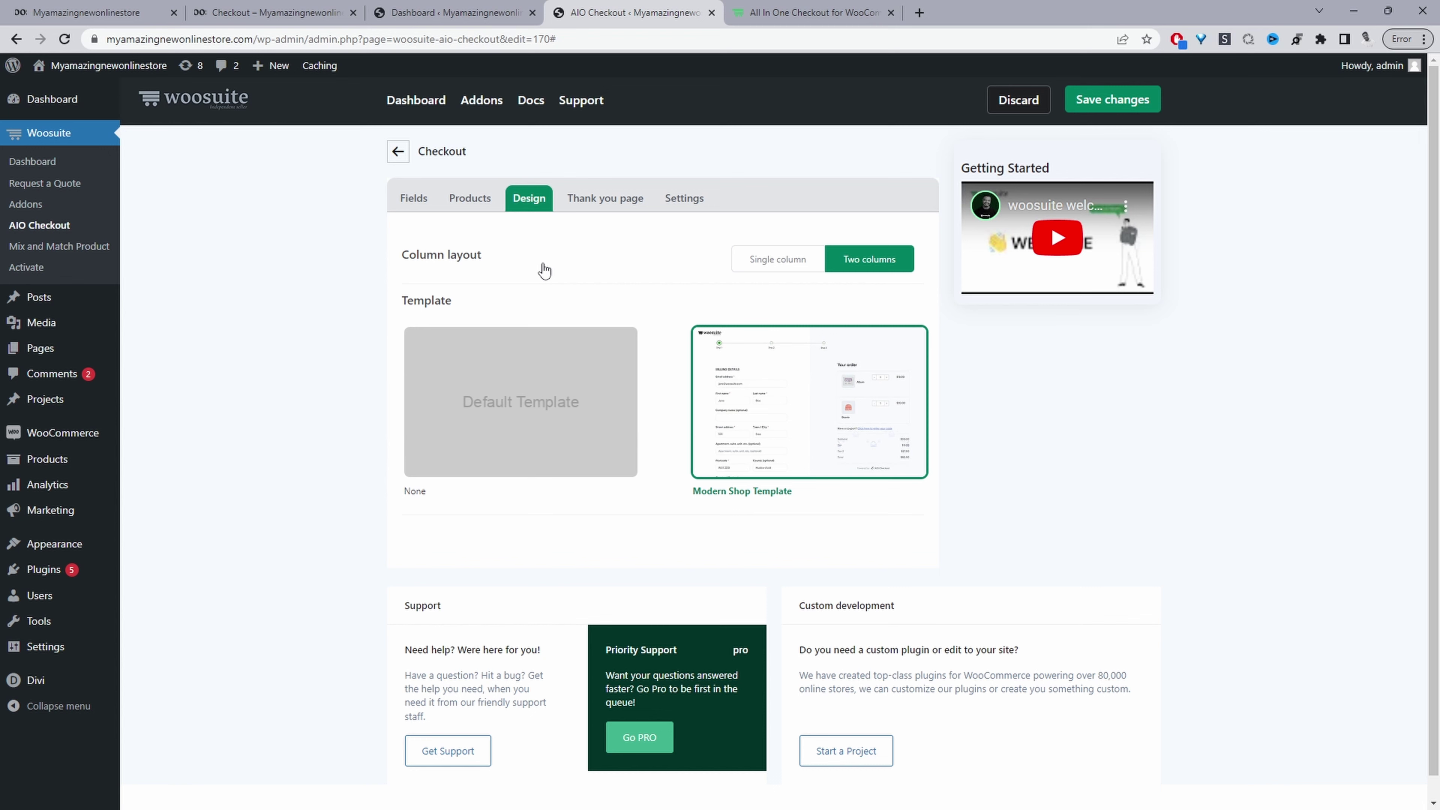
click(778, 258)
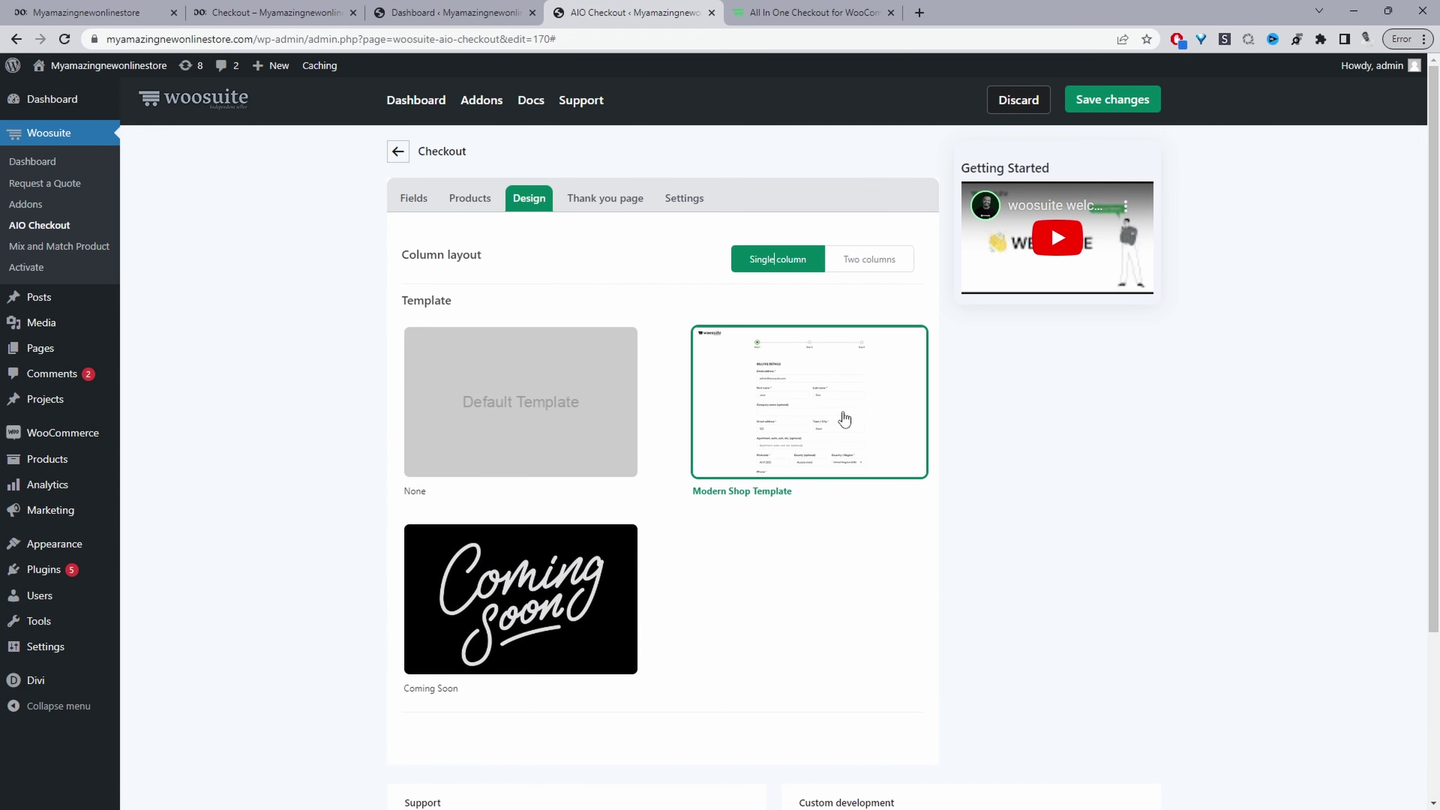
click(859, 260)
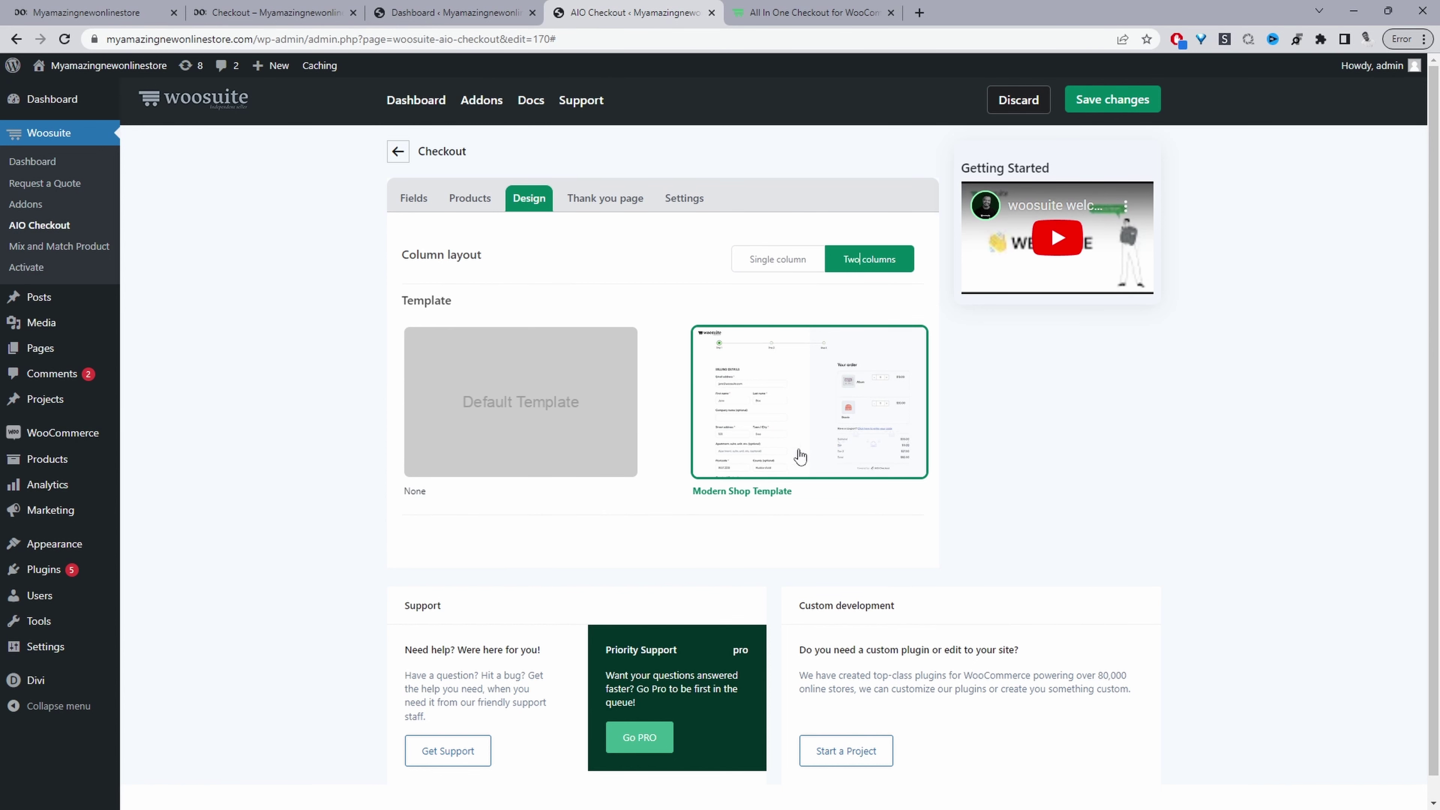
Review the checkout's thank you page templates and start a new one from scratch with the Divi Builder
click(609, 204)
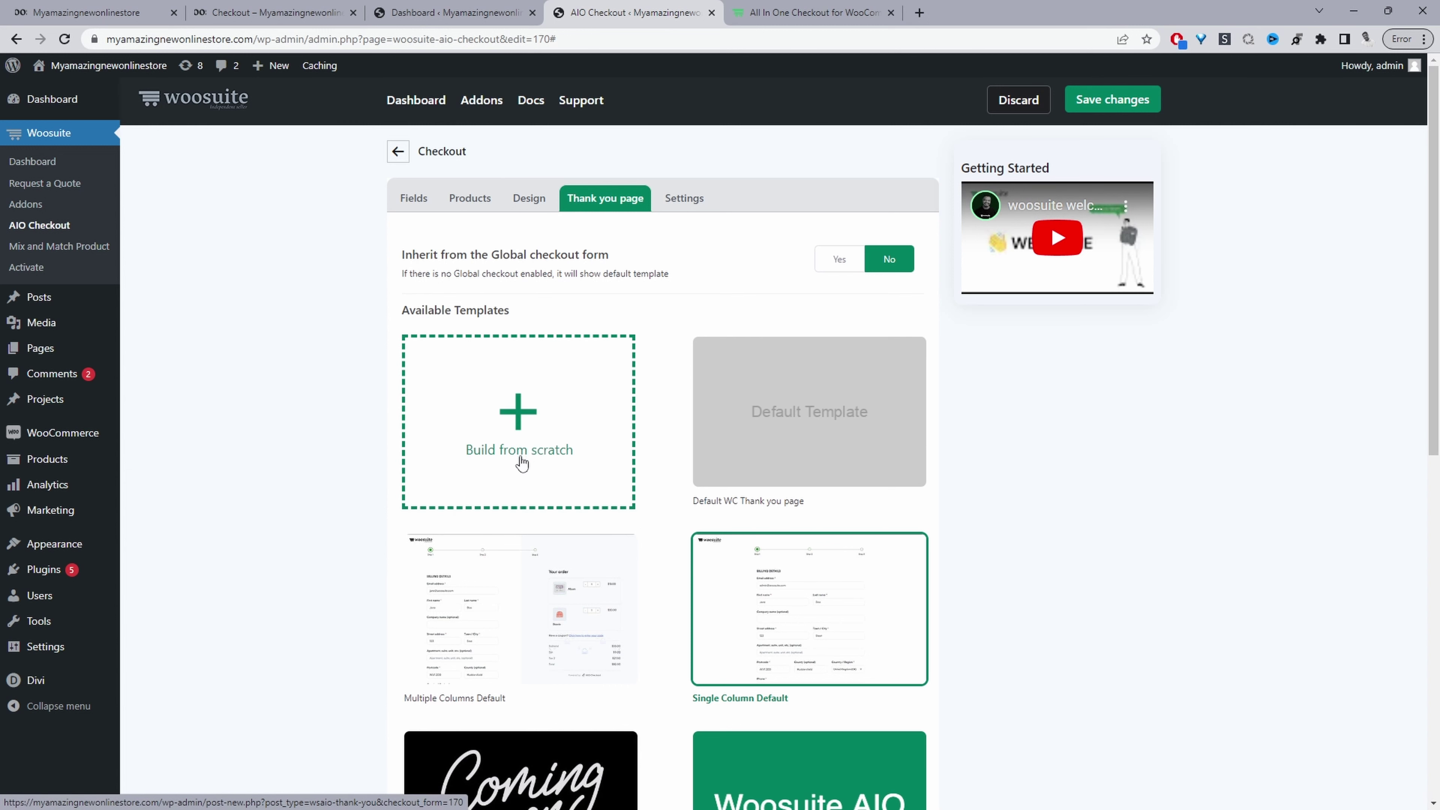
scroll(521, 456, down, 1)
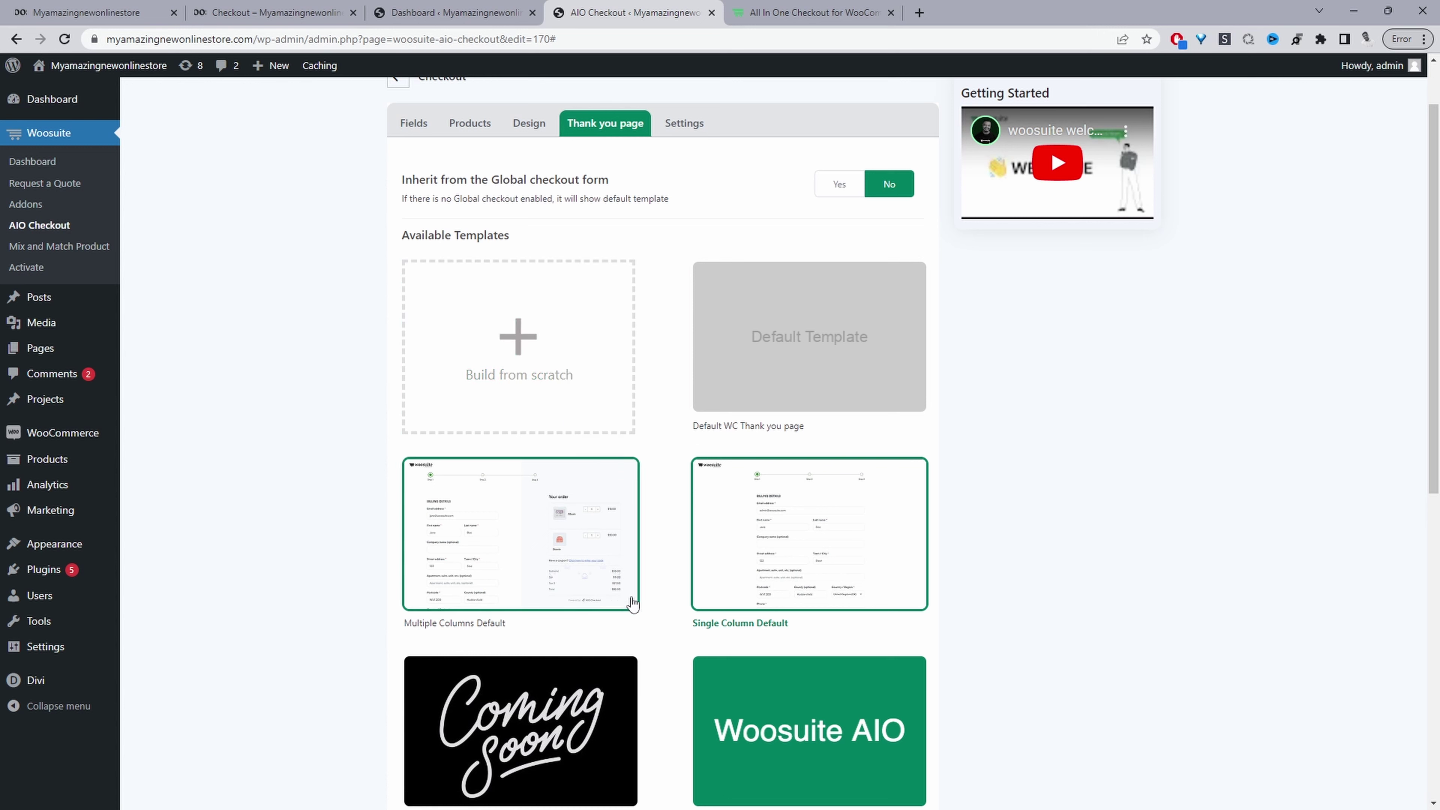
scroll(498, 270, down, 3)
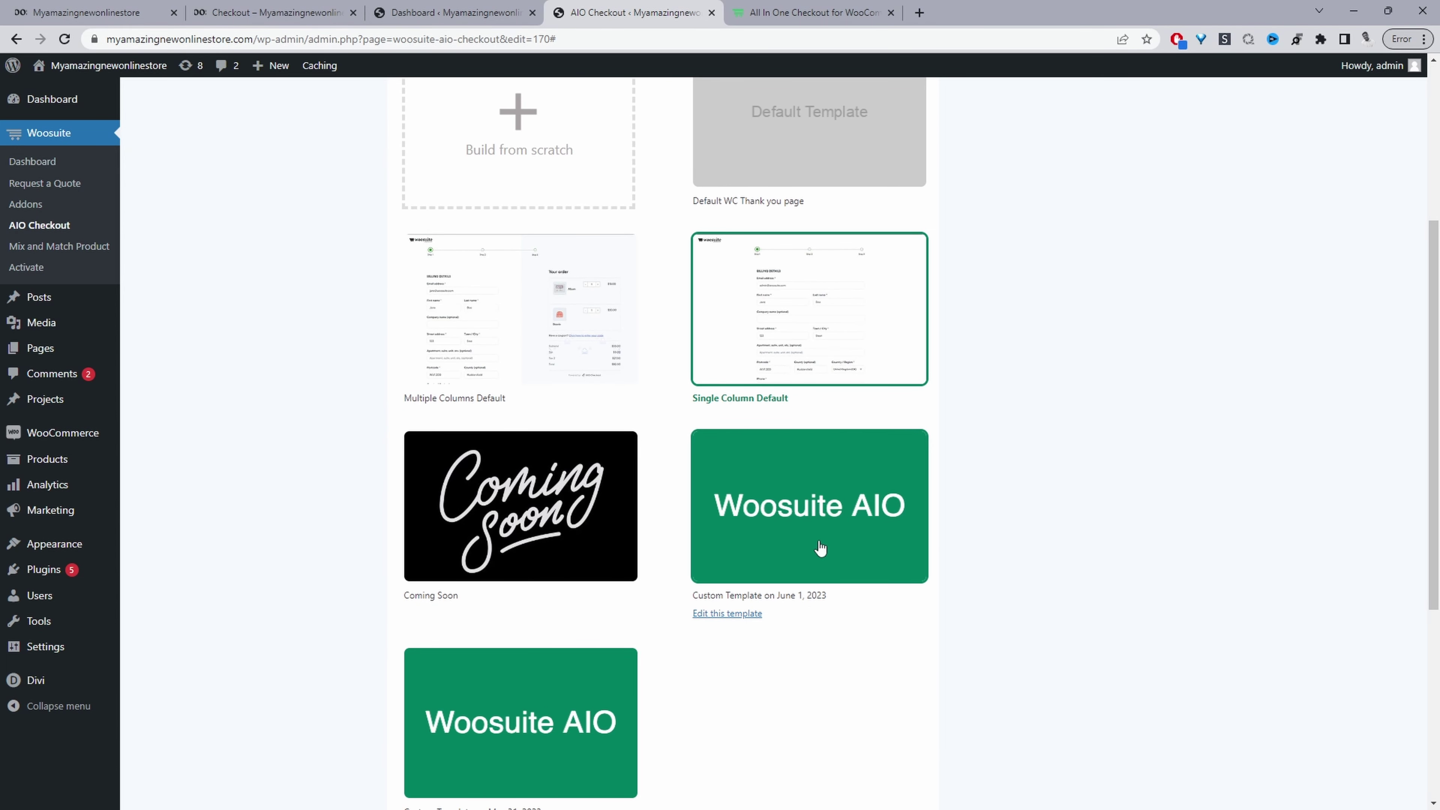
scroll(546, 672, down, 2)
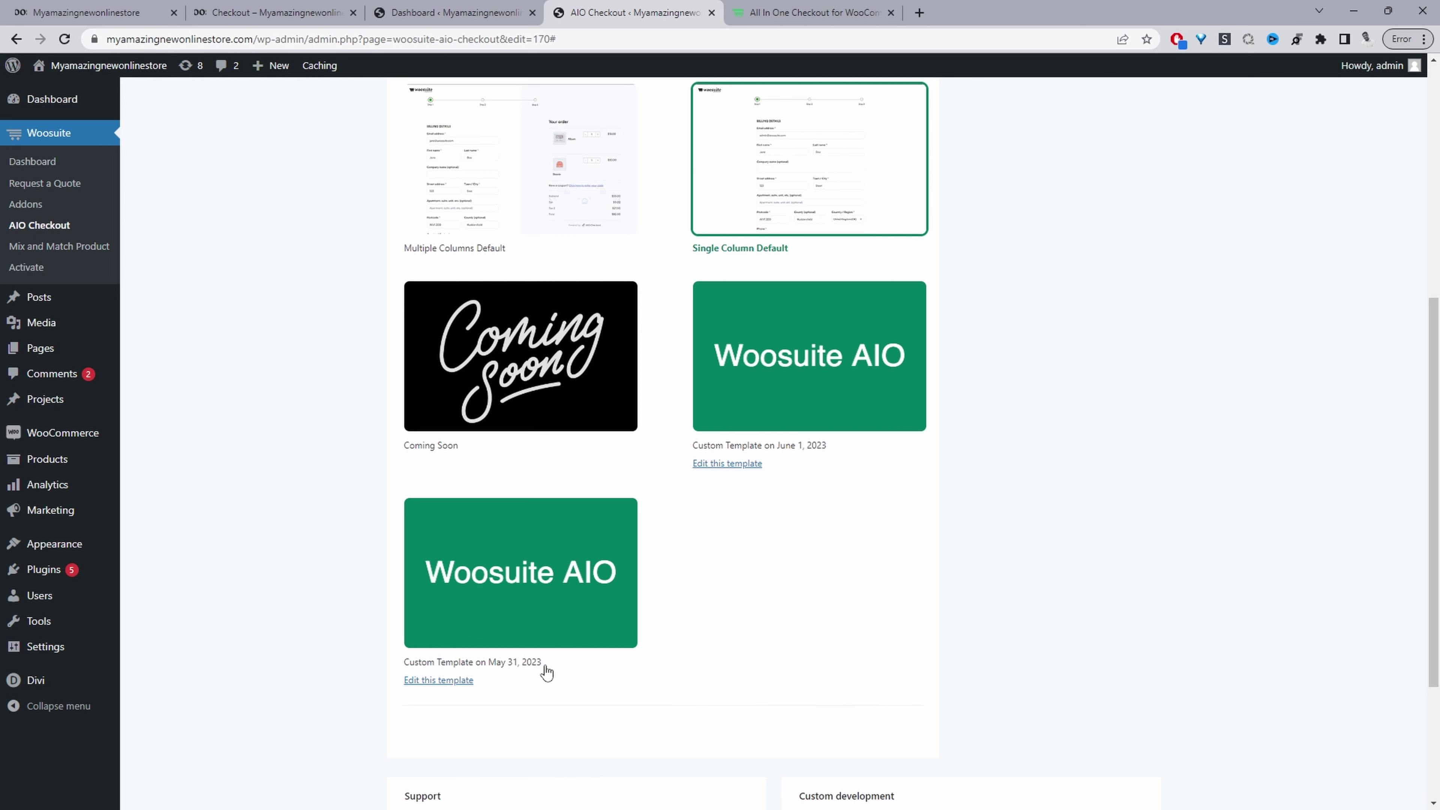
scroll(546, 672, up, 5)
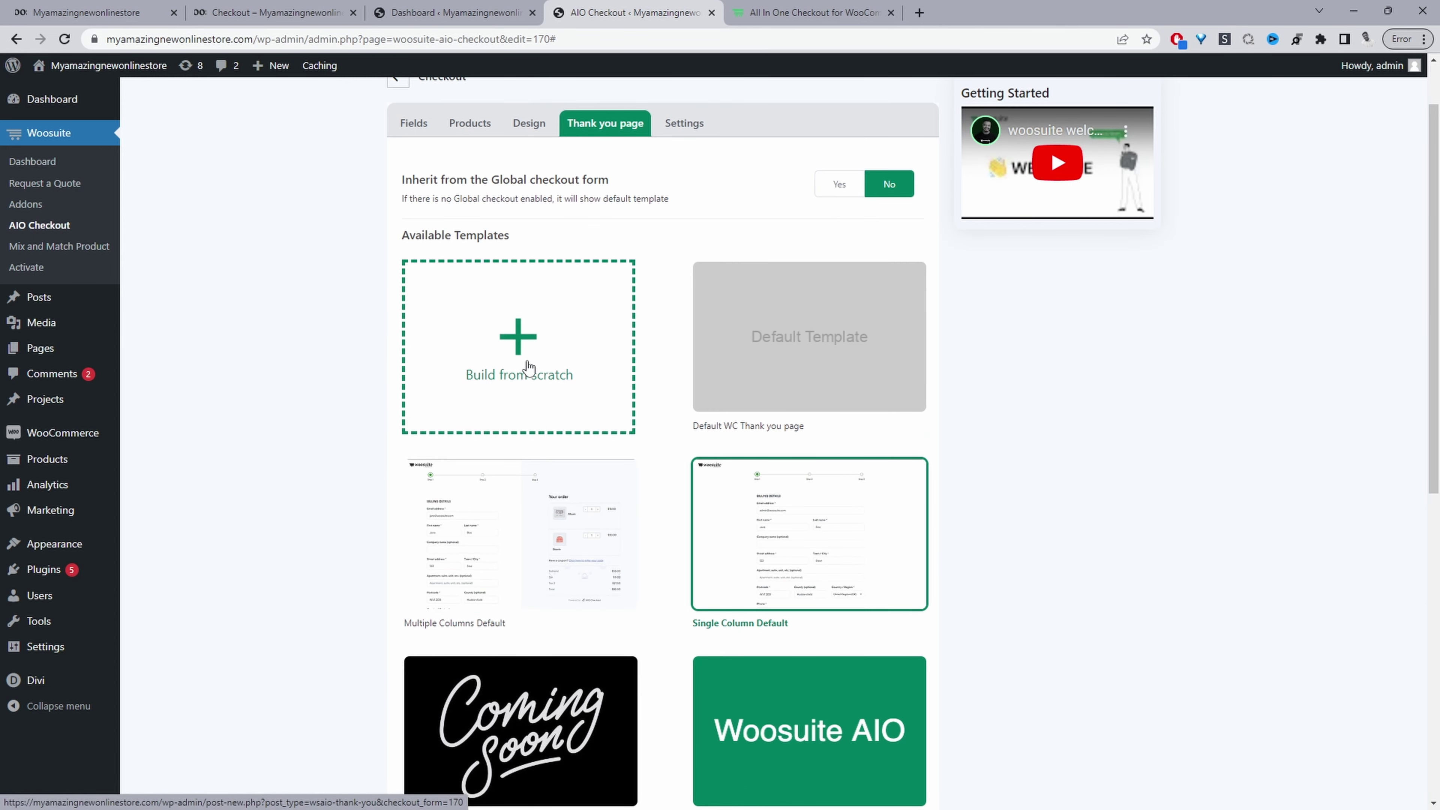
click(531, 391)
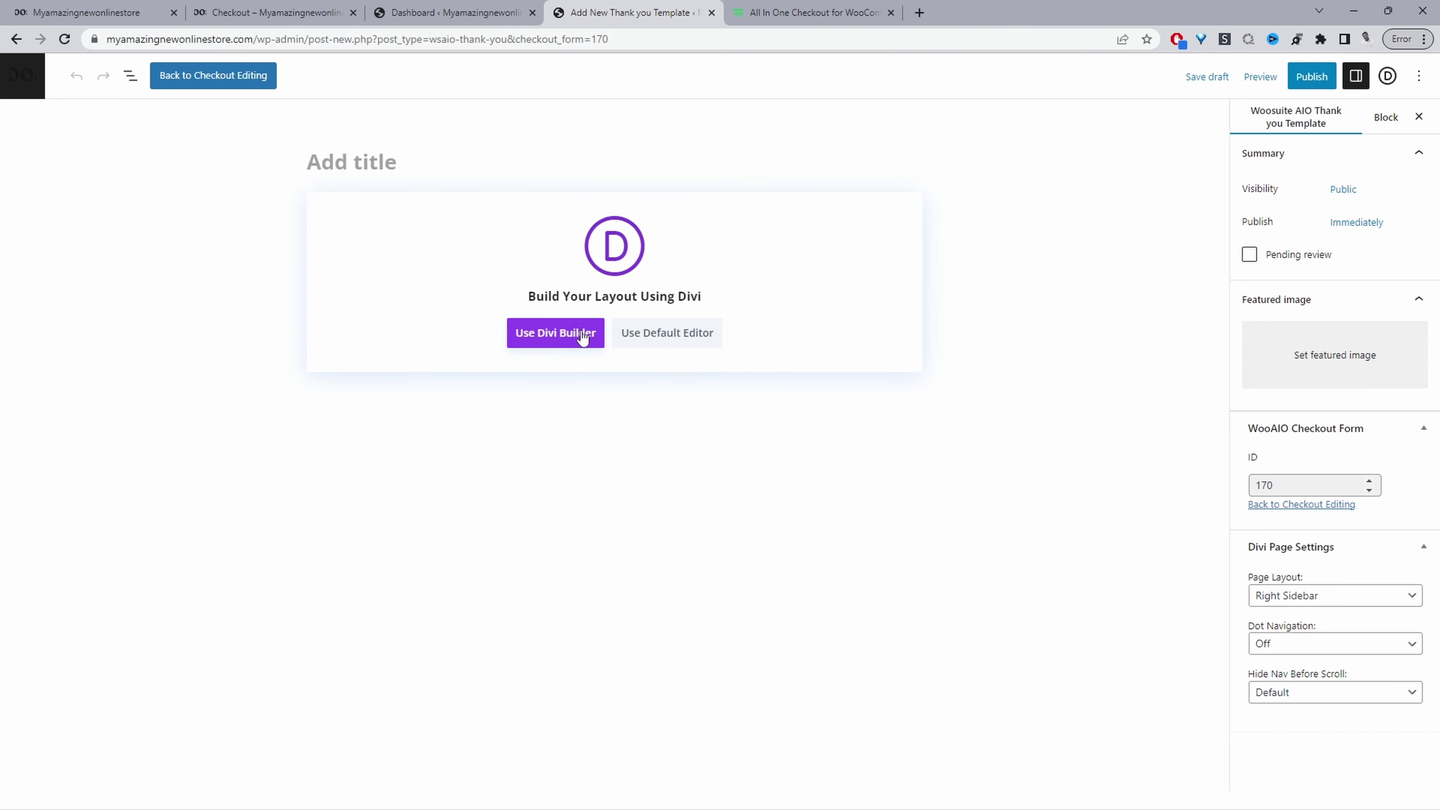
click(567, 460)
click(550, 334)
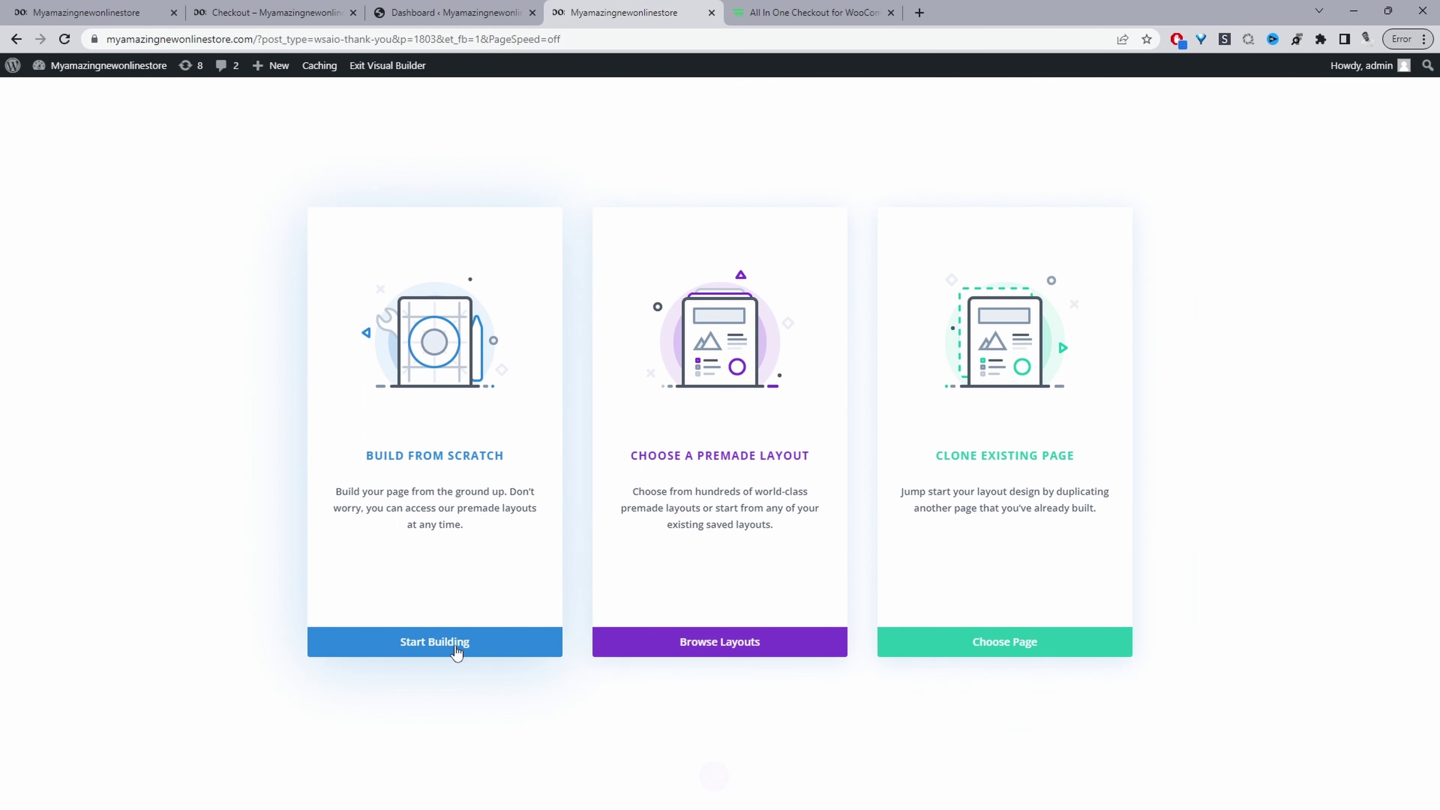
click(456, 653)
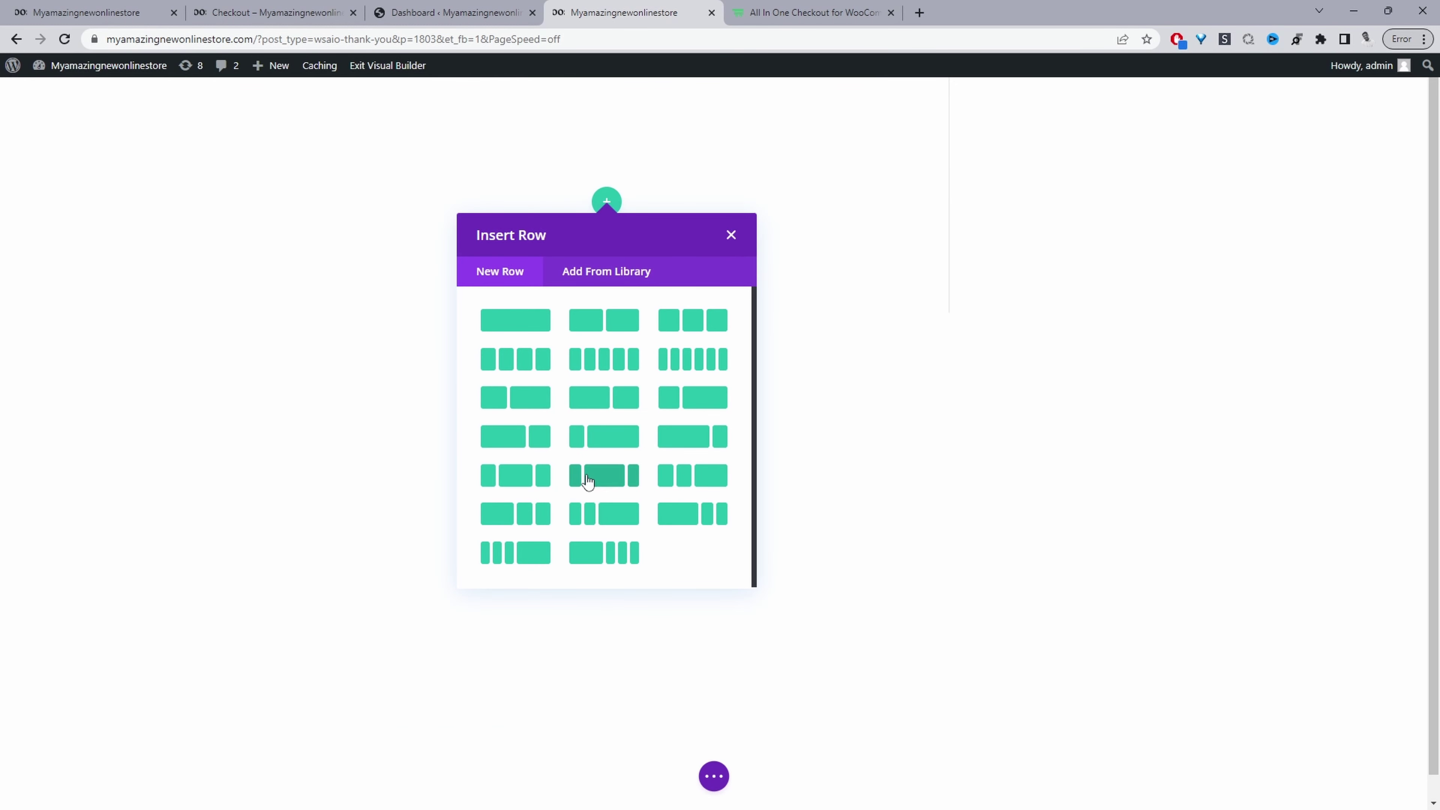
Insert a three-column row with a wide middle column and place a Call To Action module in that column
click(588, 481)
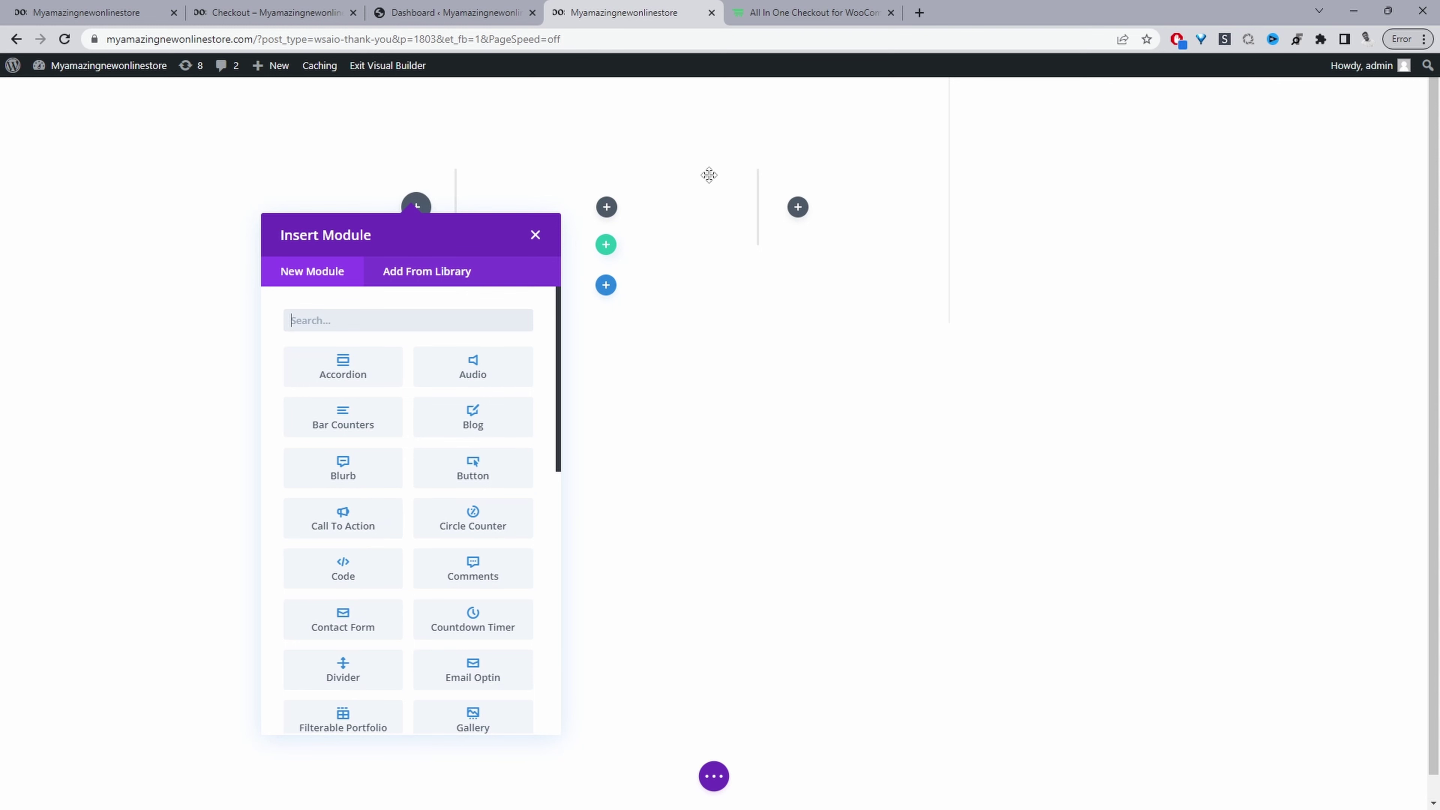
click(606, 207)
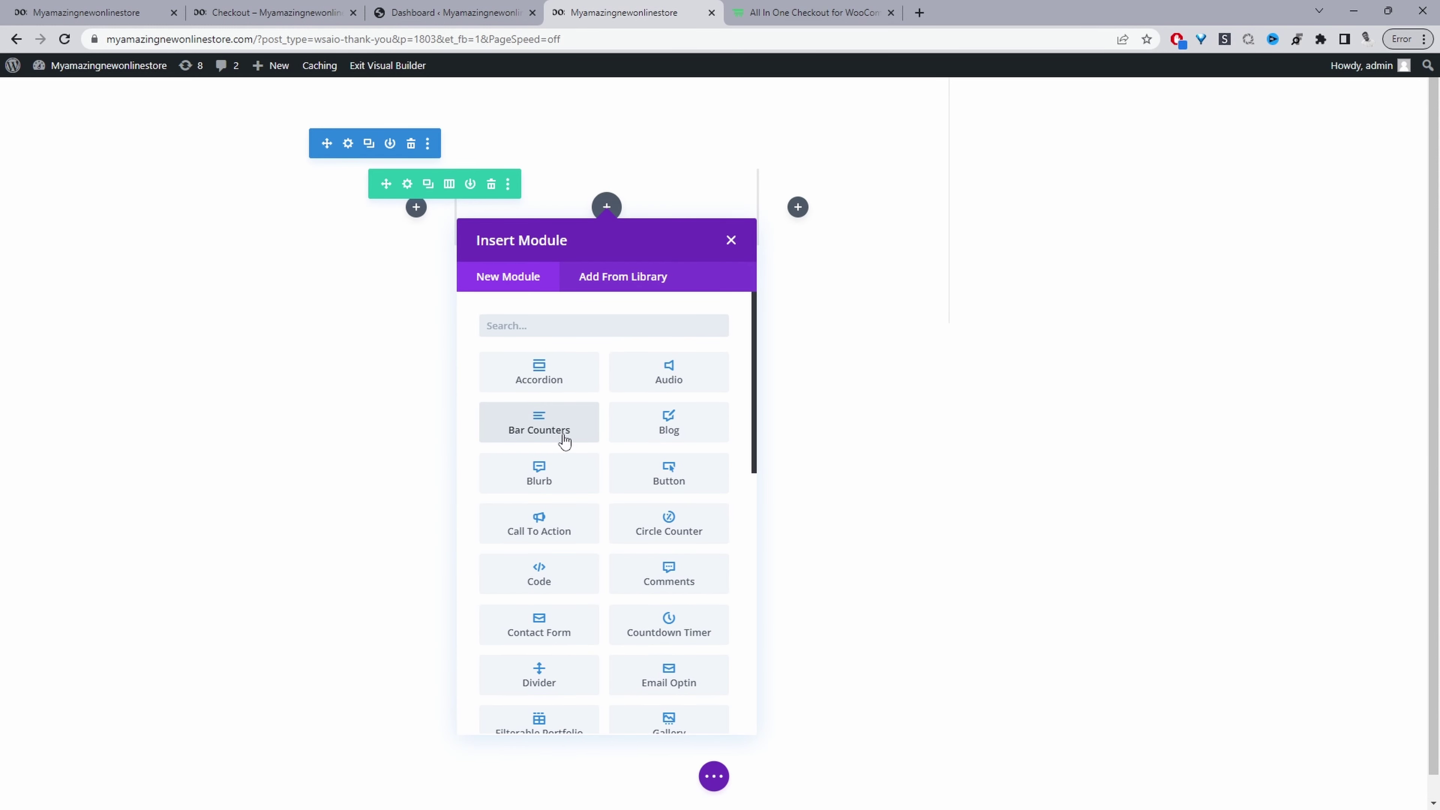
click(538, 533)
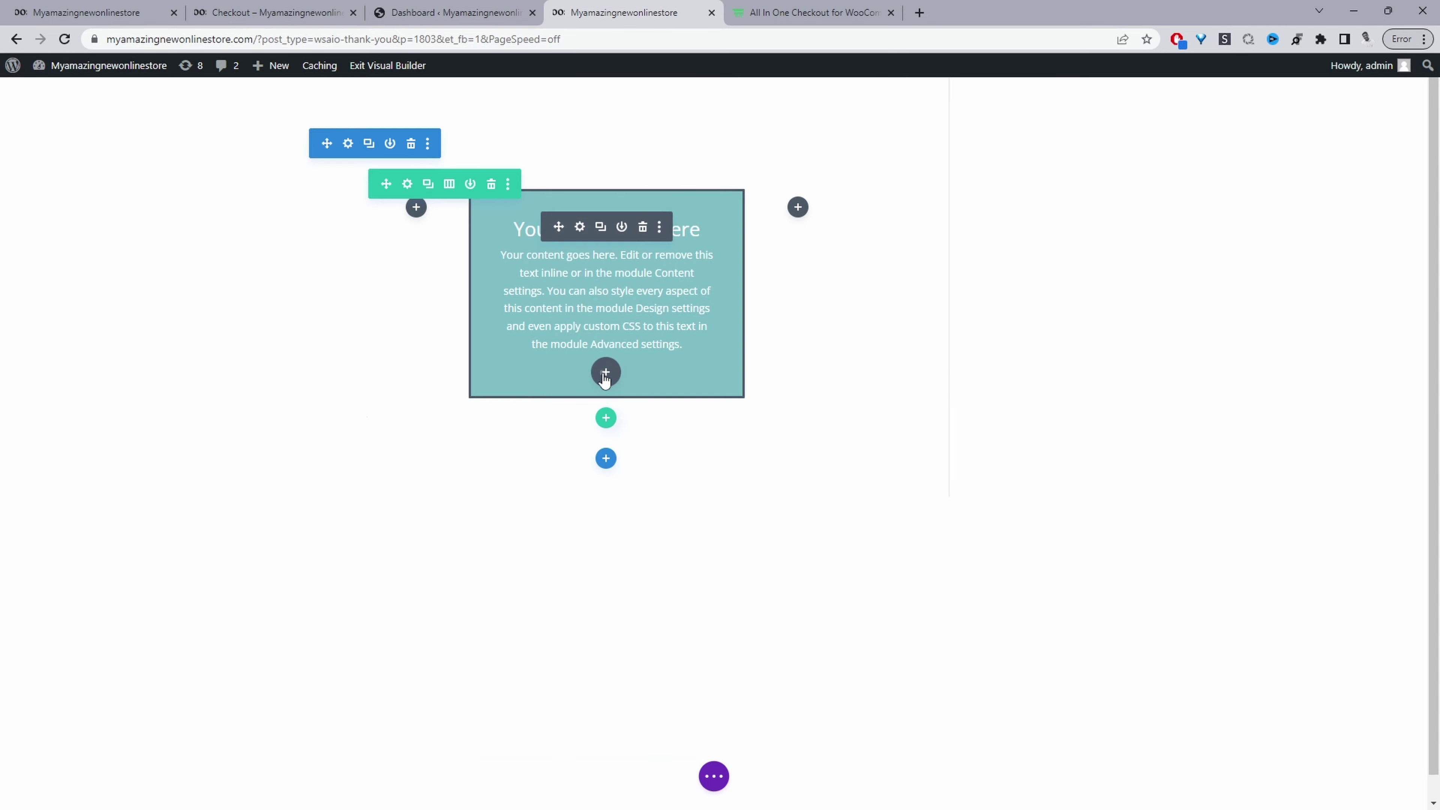
Add a Text module below the Call To Action holding the order shortcodes from [wooaio_order_id] through [wooaio_order_billing_address]
click(605, 371)
text(text)
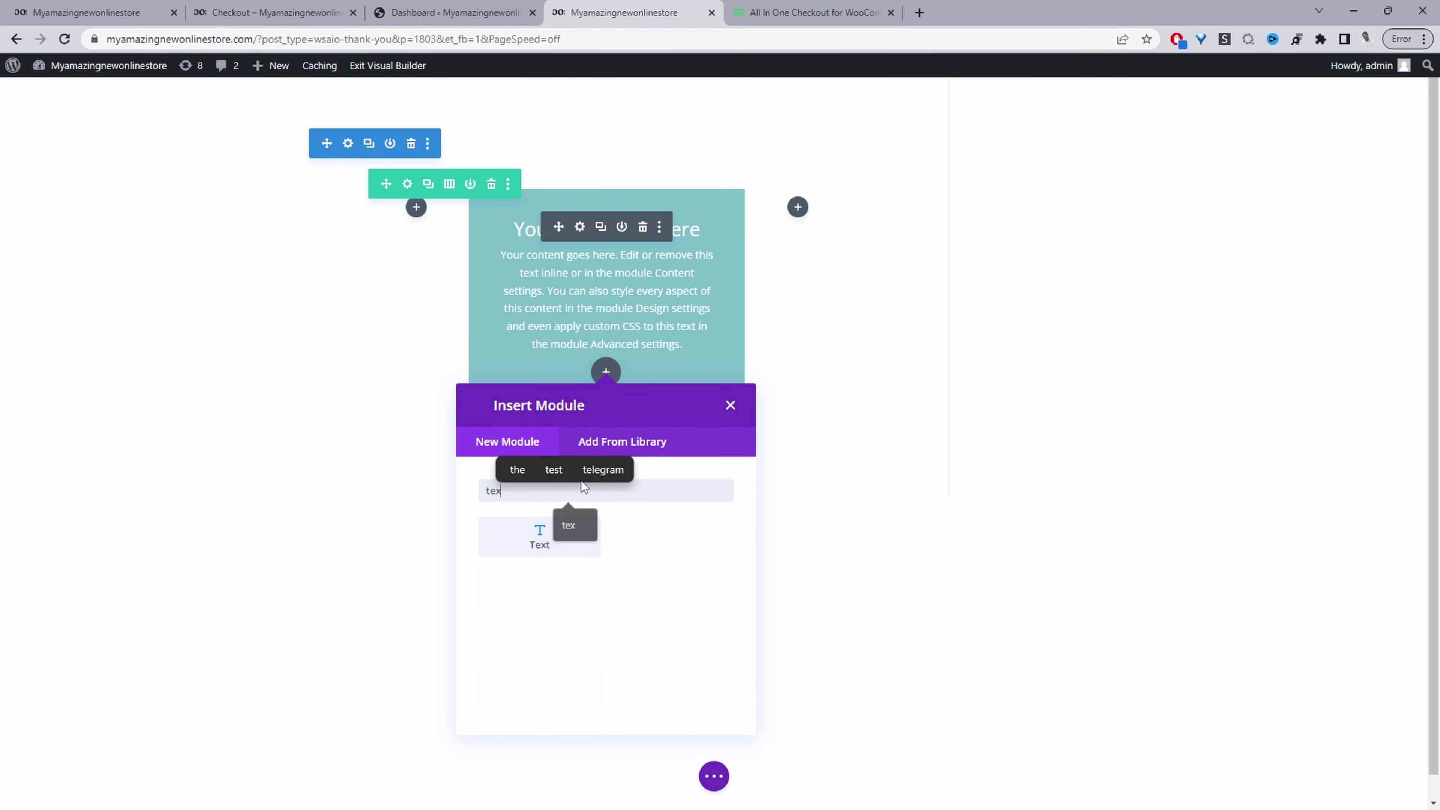
click(573, 544)
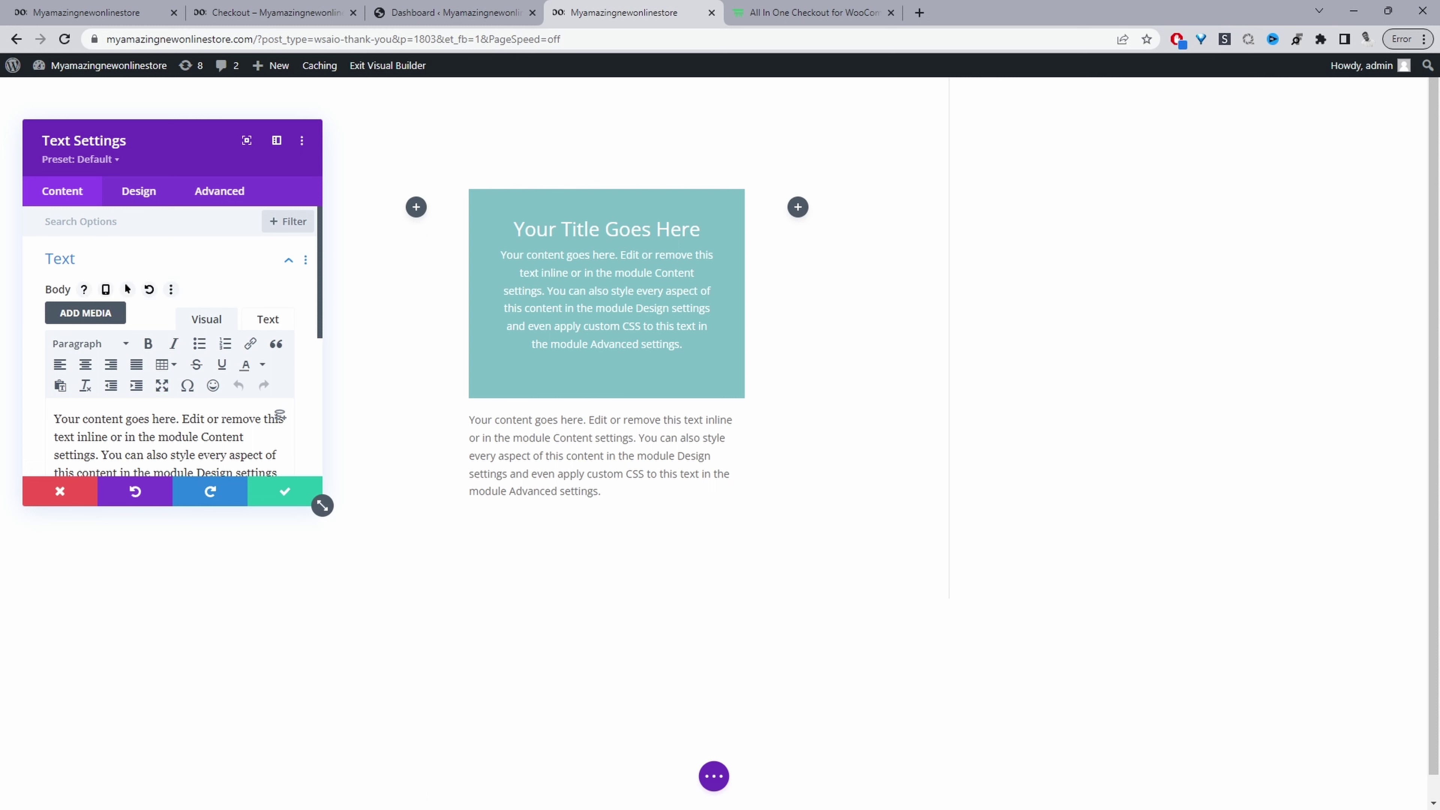
key(ctrl+a)
text([wooaio_order_id] [wooaio_order_date])
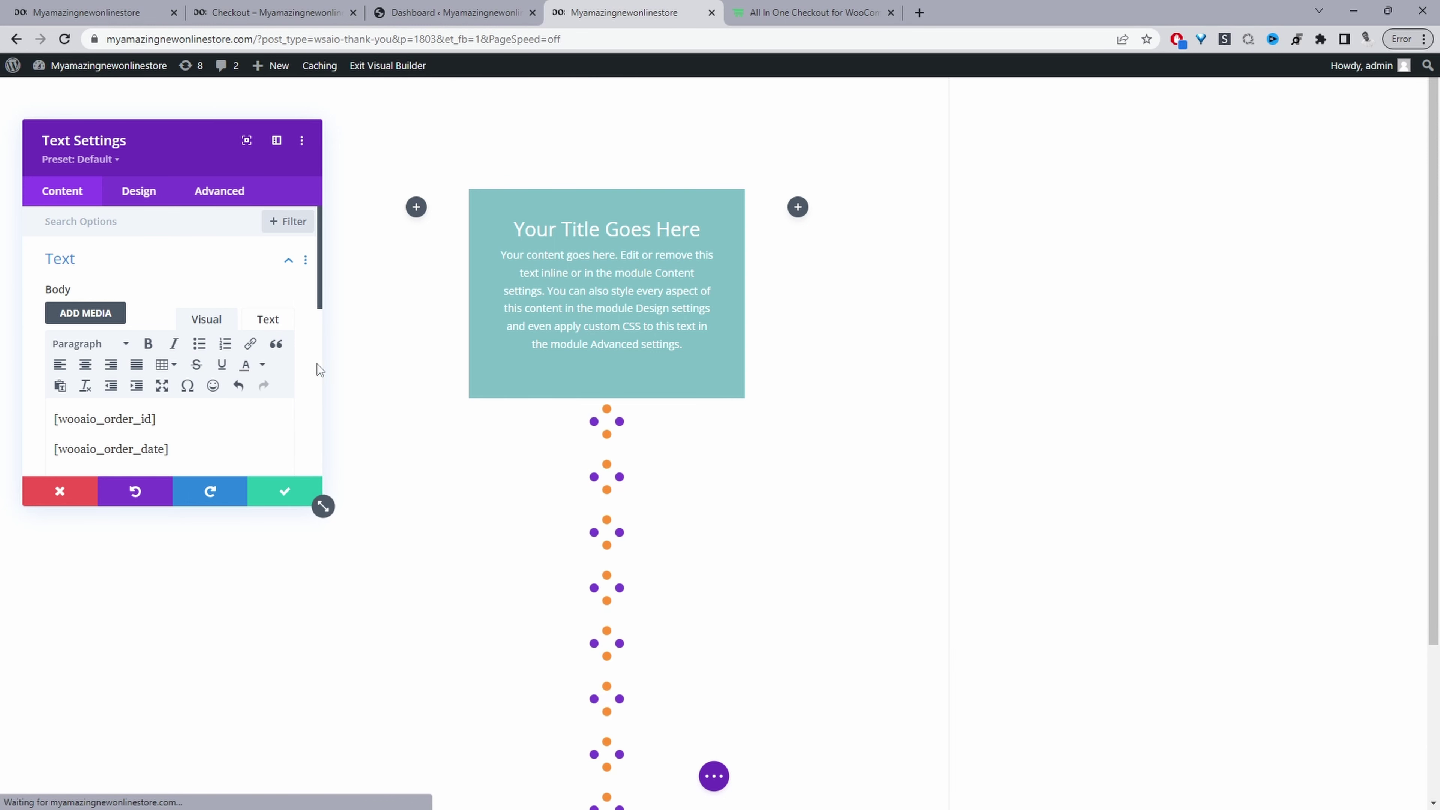
scroll(163, 291, down, 3)
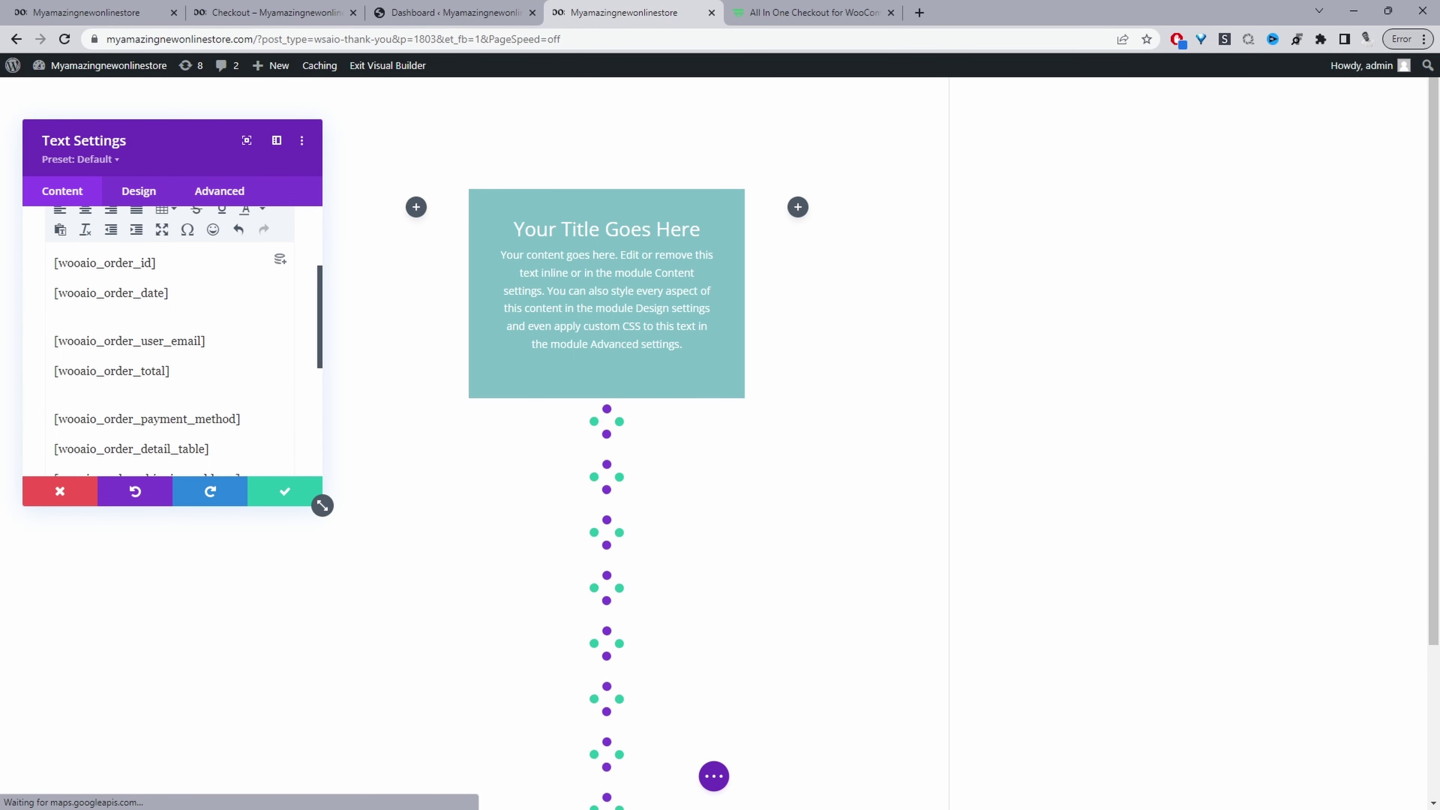
scroll(183, 405, down, 2)
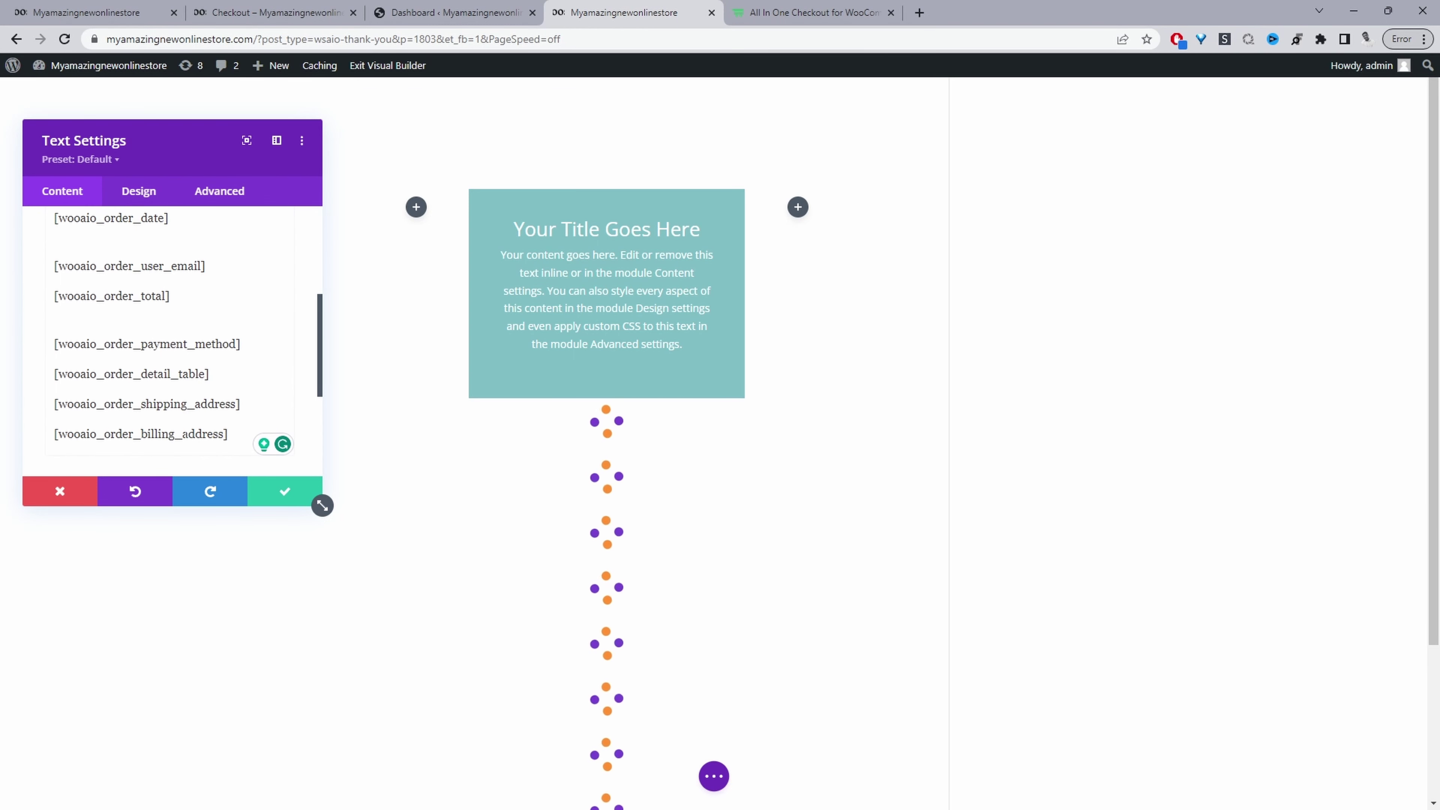
click(285, 491)
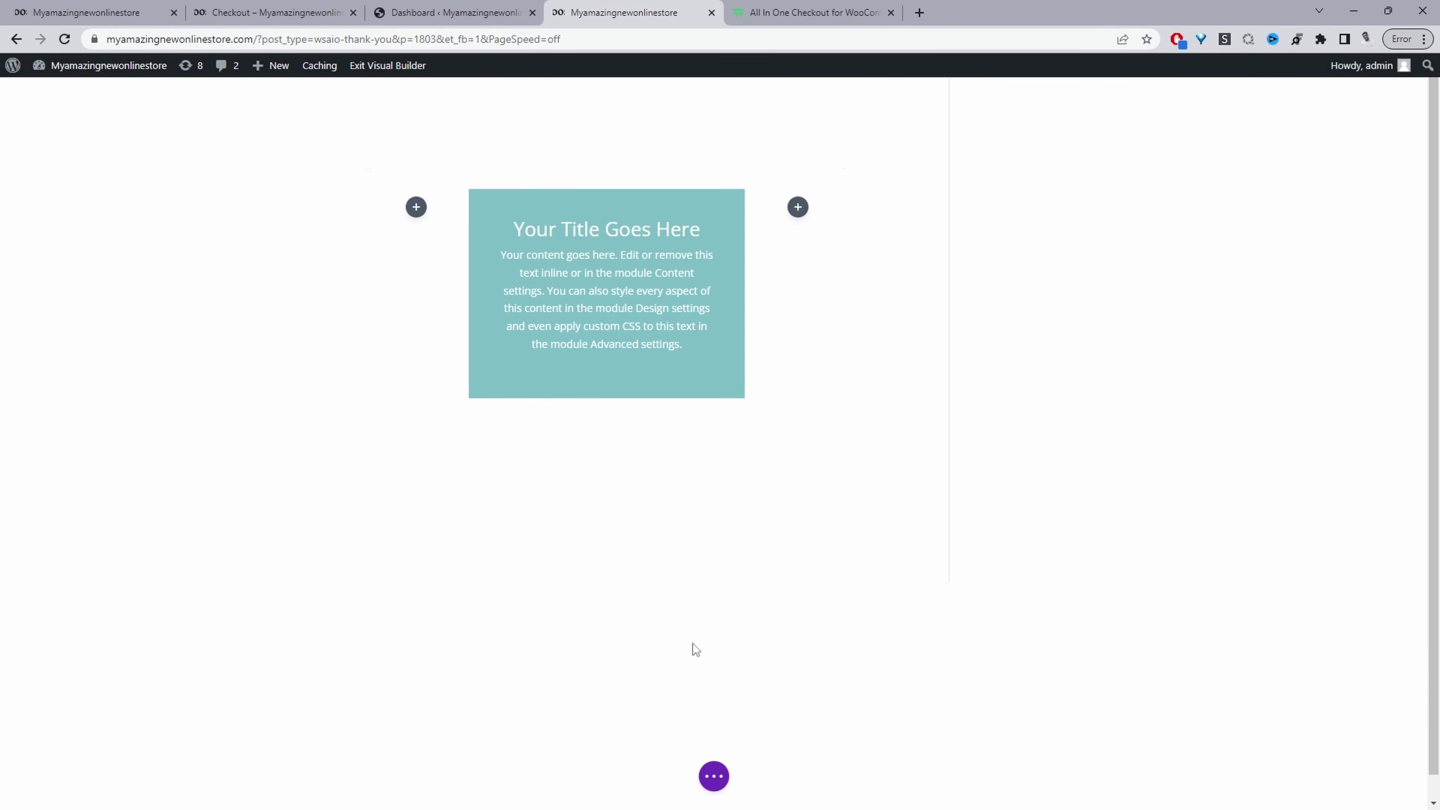
Publish the thank you layout and choose "Custom Template on June 11, 2023" as the checkout's thank you page
click(714, 776)
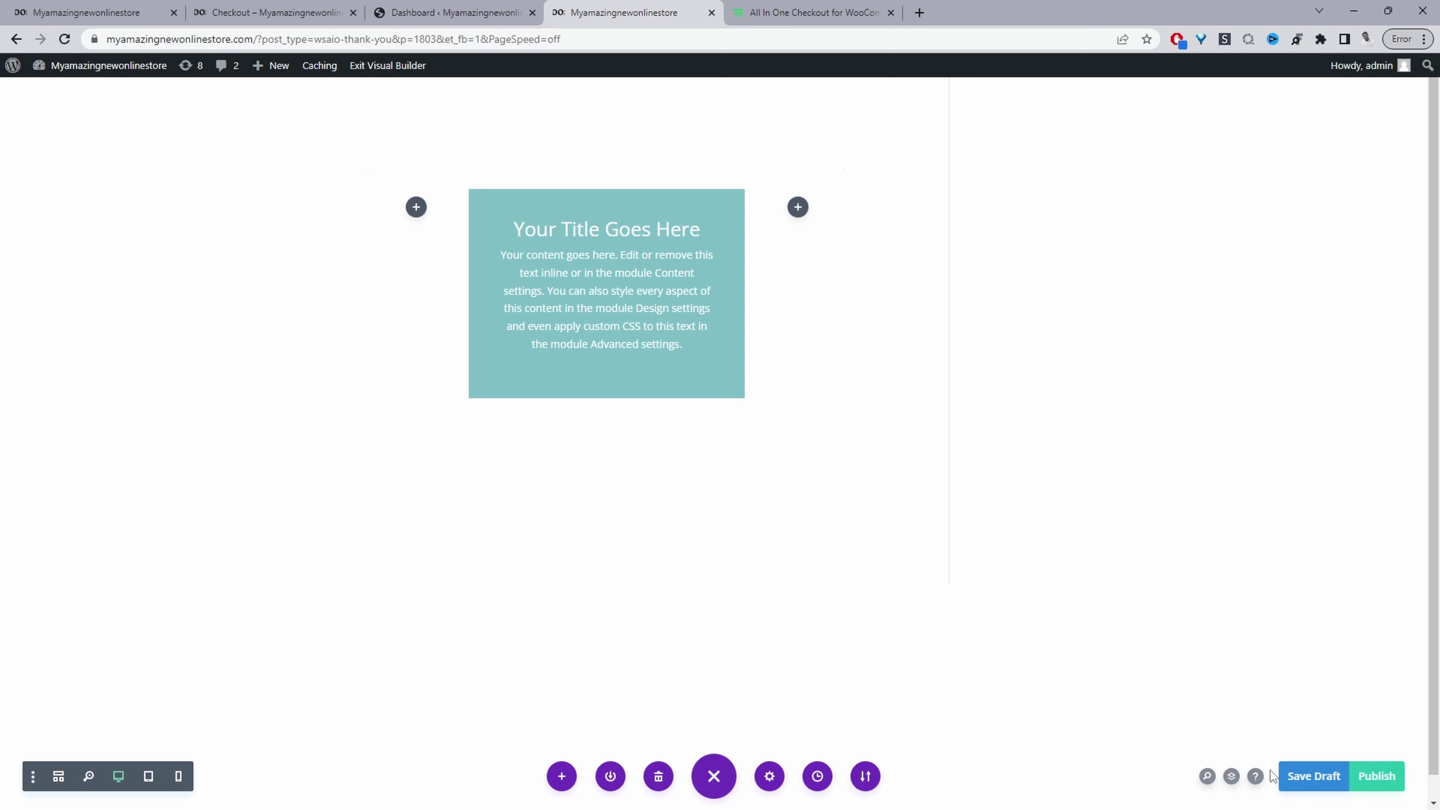
click(1384, 778)
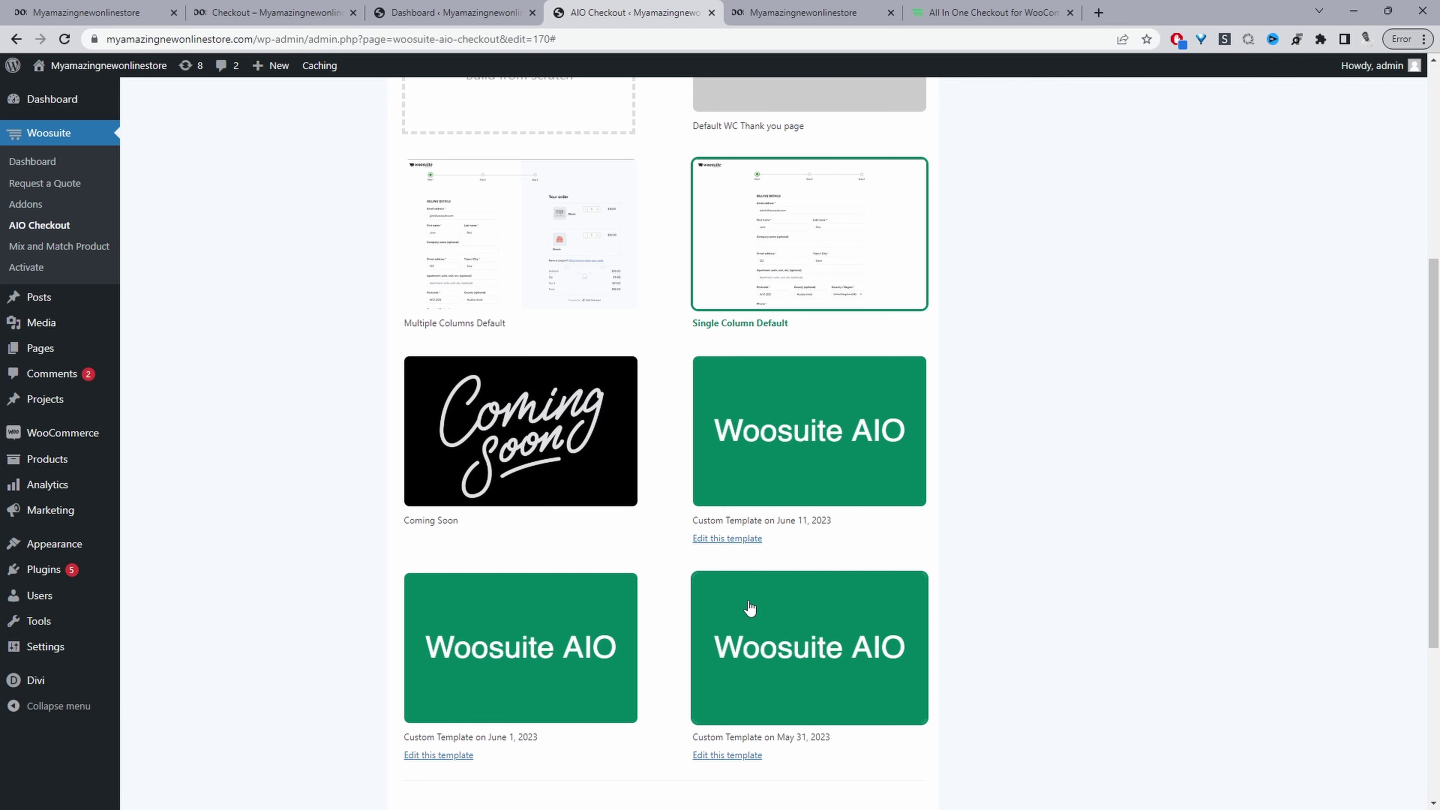
click(785, 471)
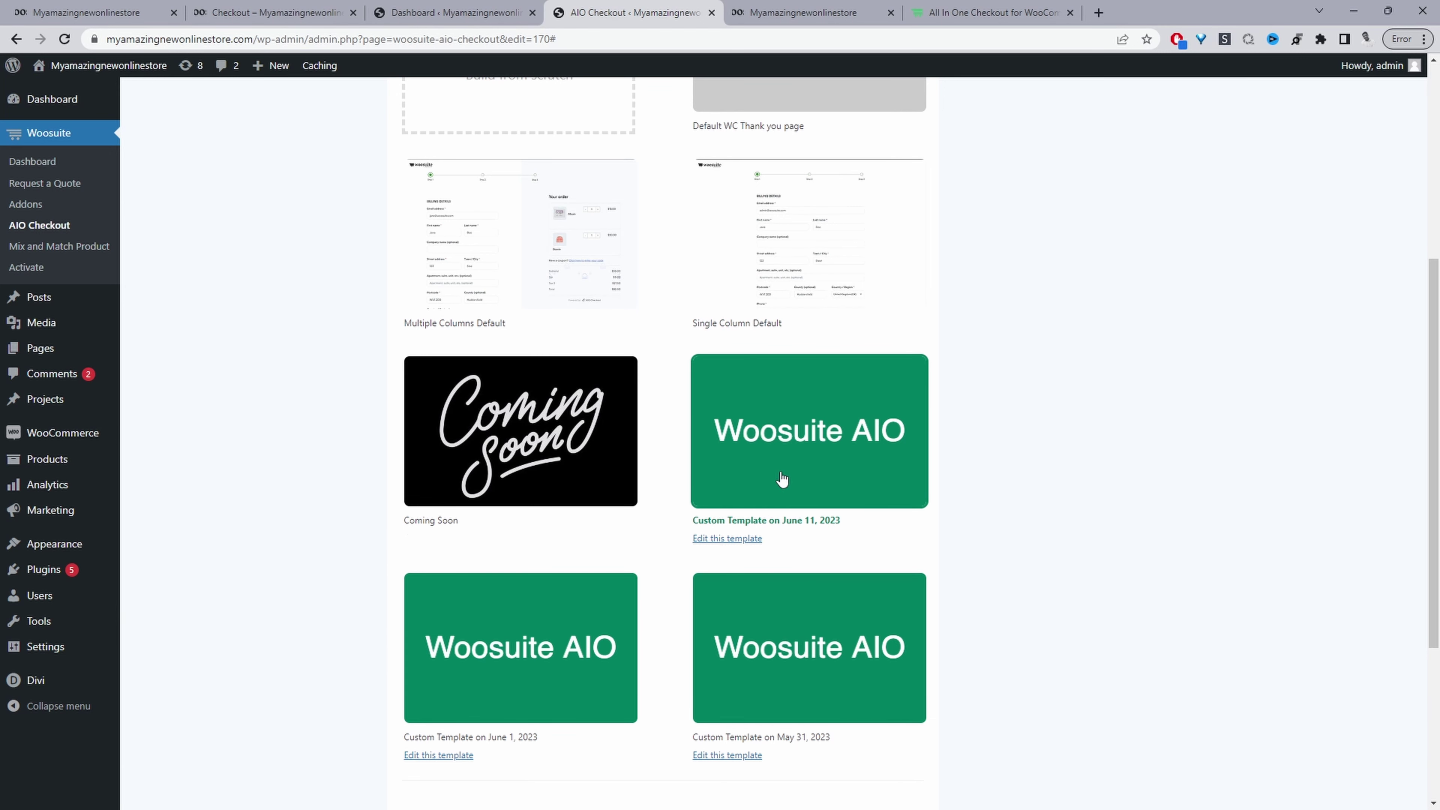
Review the checkout's general settings, including its name, slug, audience and custom checkout button text
scroll(785, 476, up, 6)
click(687, 211)
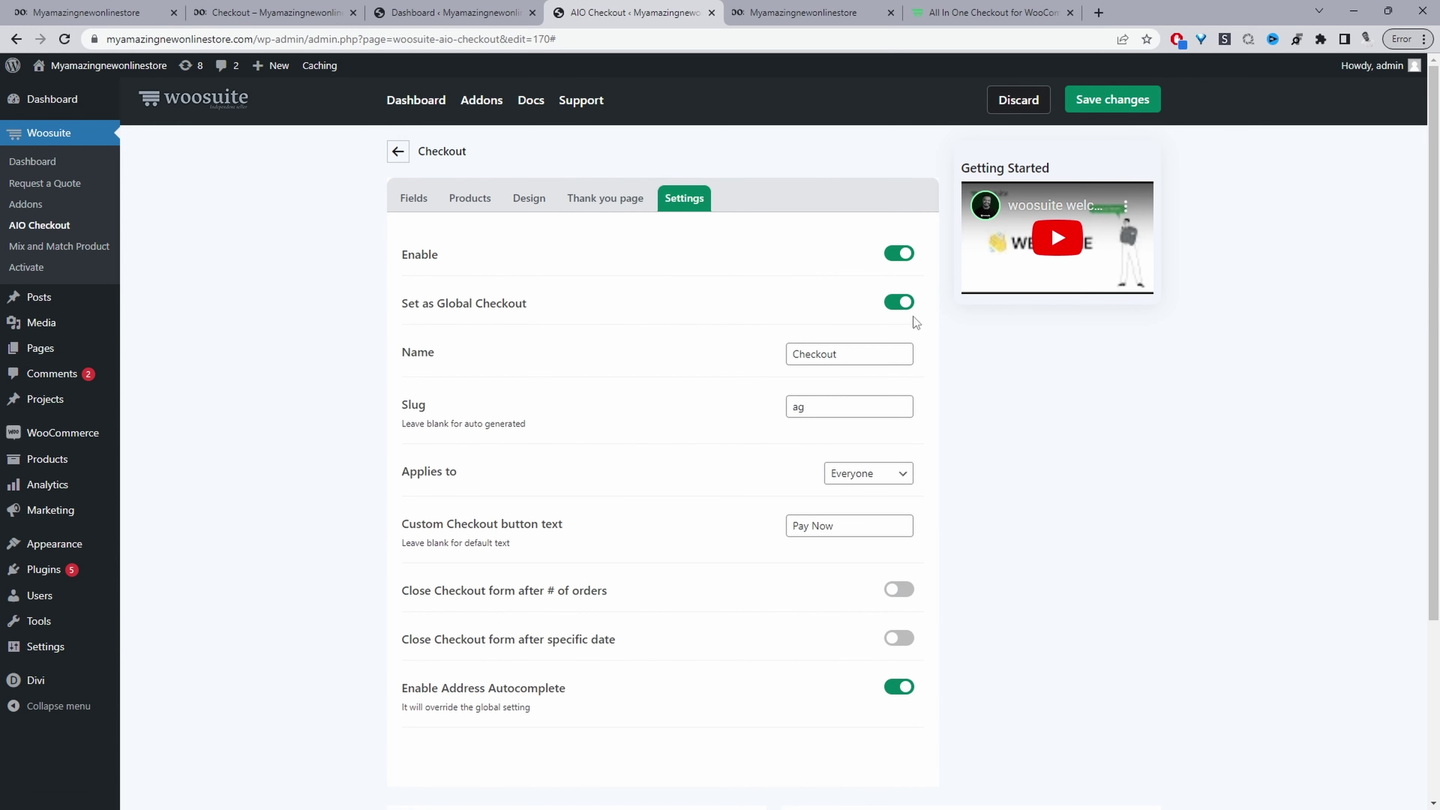
click(830, 353)
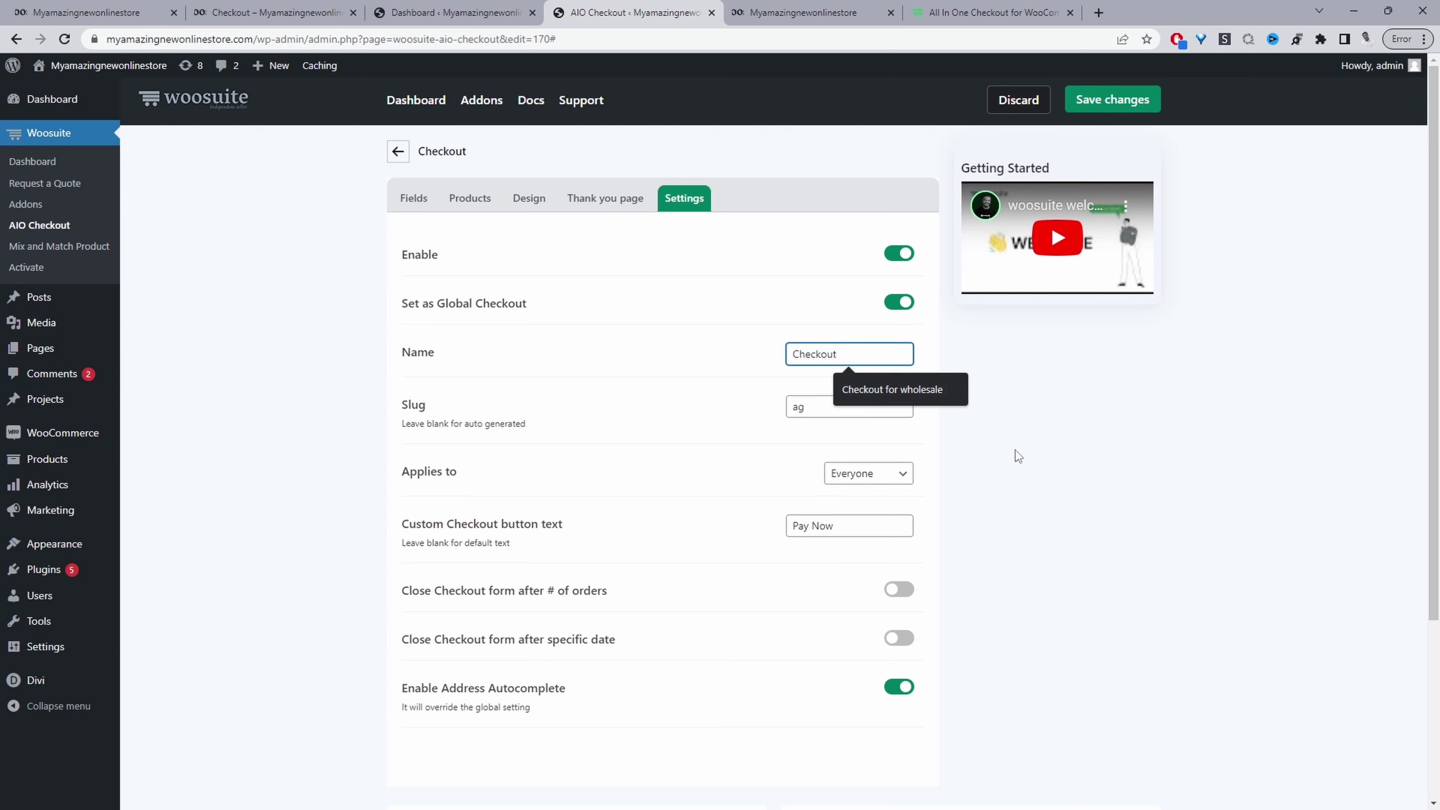
click(1003, 451)
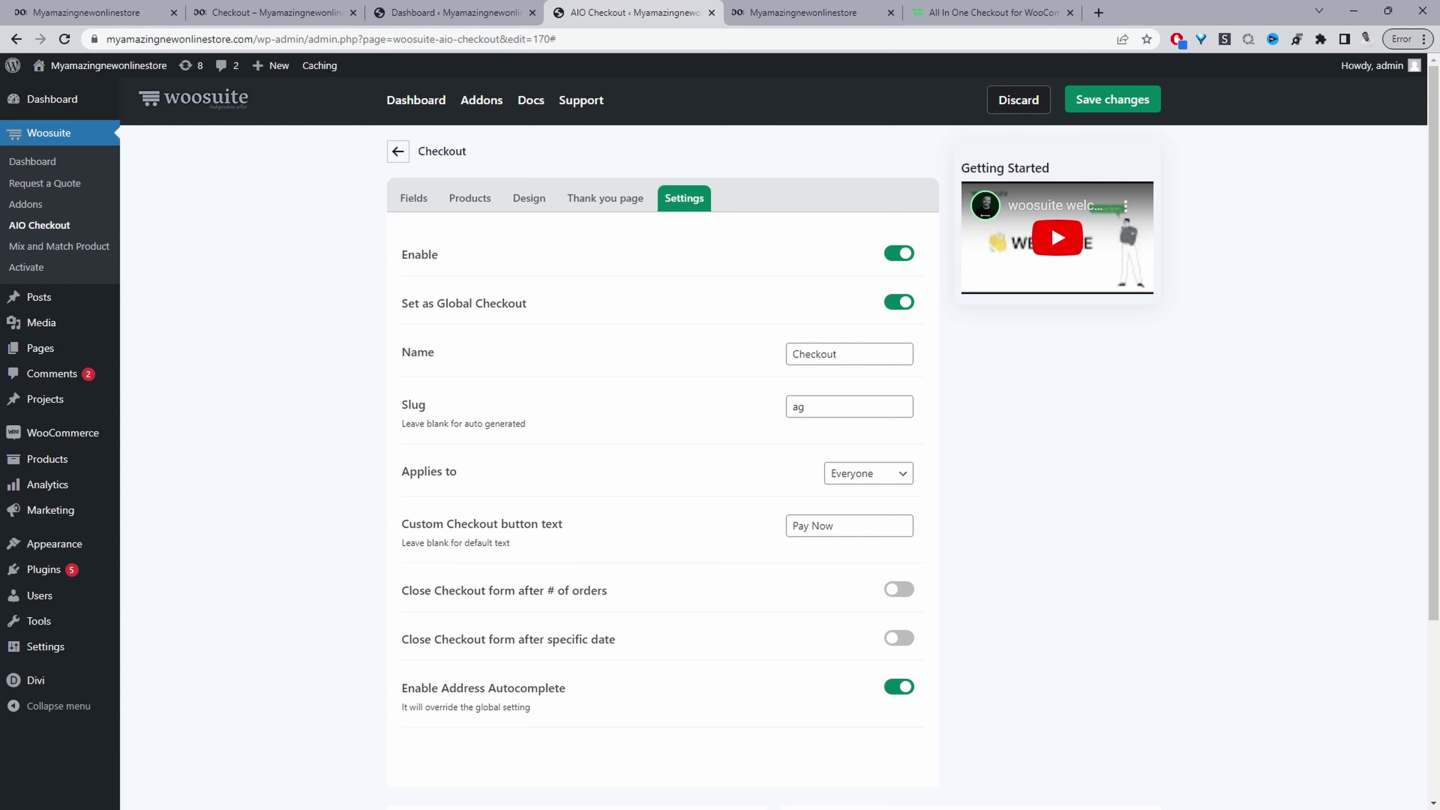
drag(808, 407, 777, 410)
click(813, 450)
drag(835, 527, 793, 552)
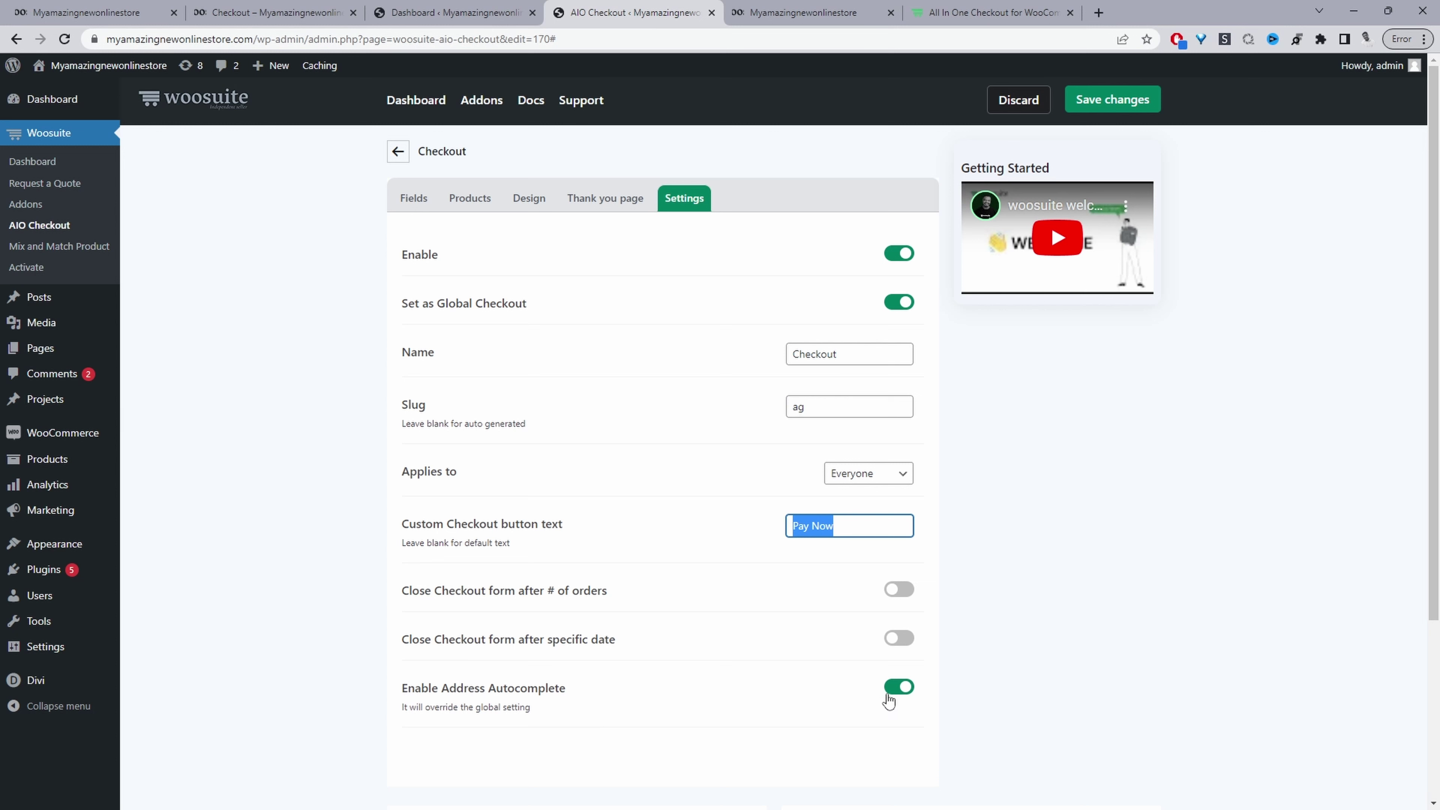
Save the checkout changes and view the global checkout on the storefront from the All in One Checkout overview
click(1105, 100)
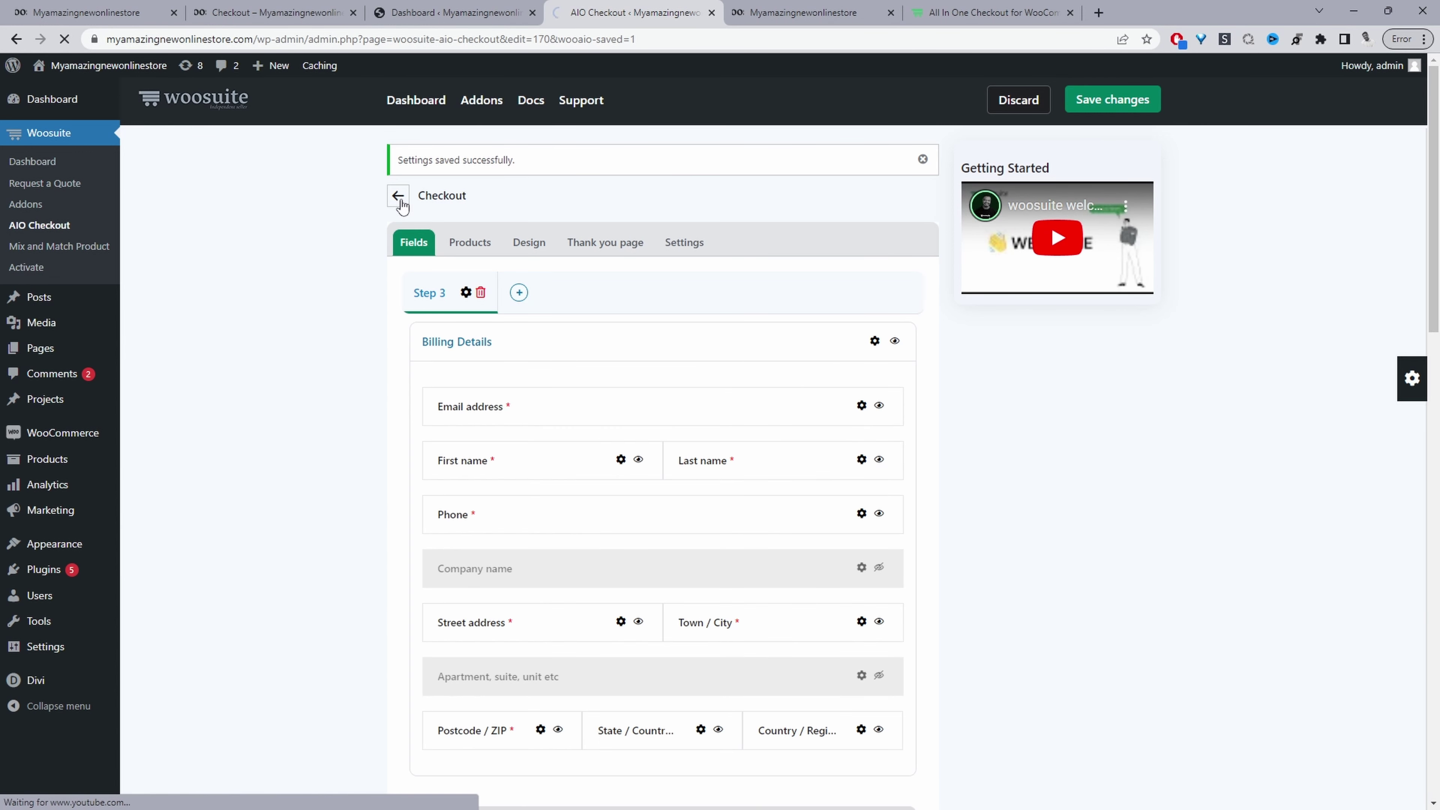
click(400, 196)
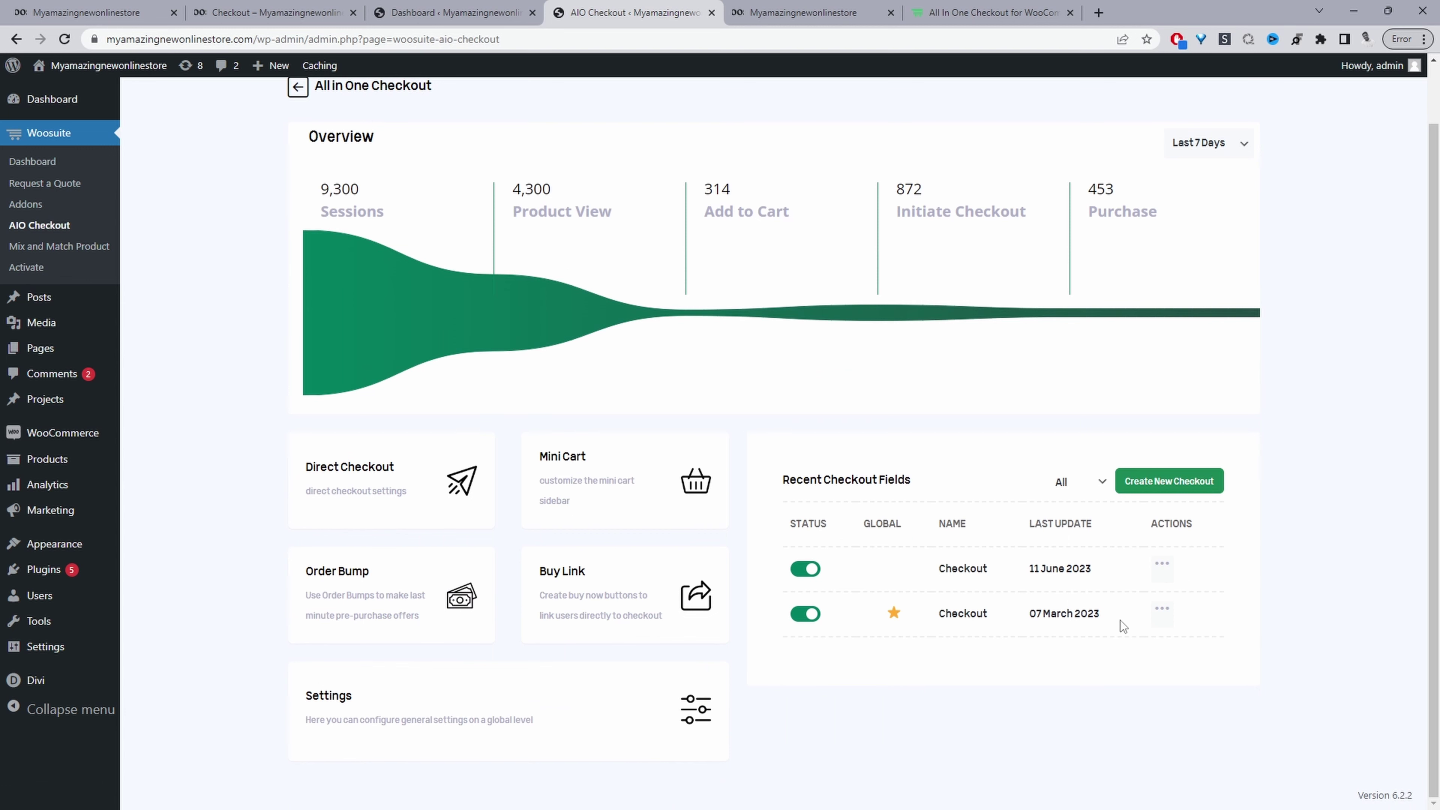
click(1162, 612)
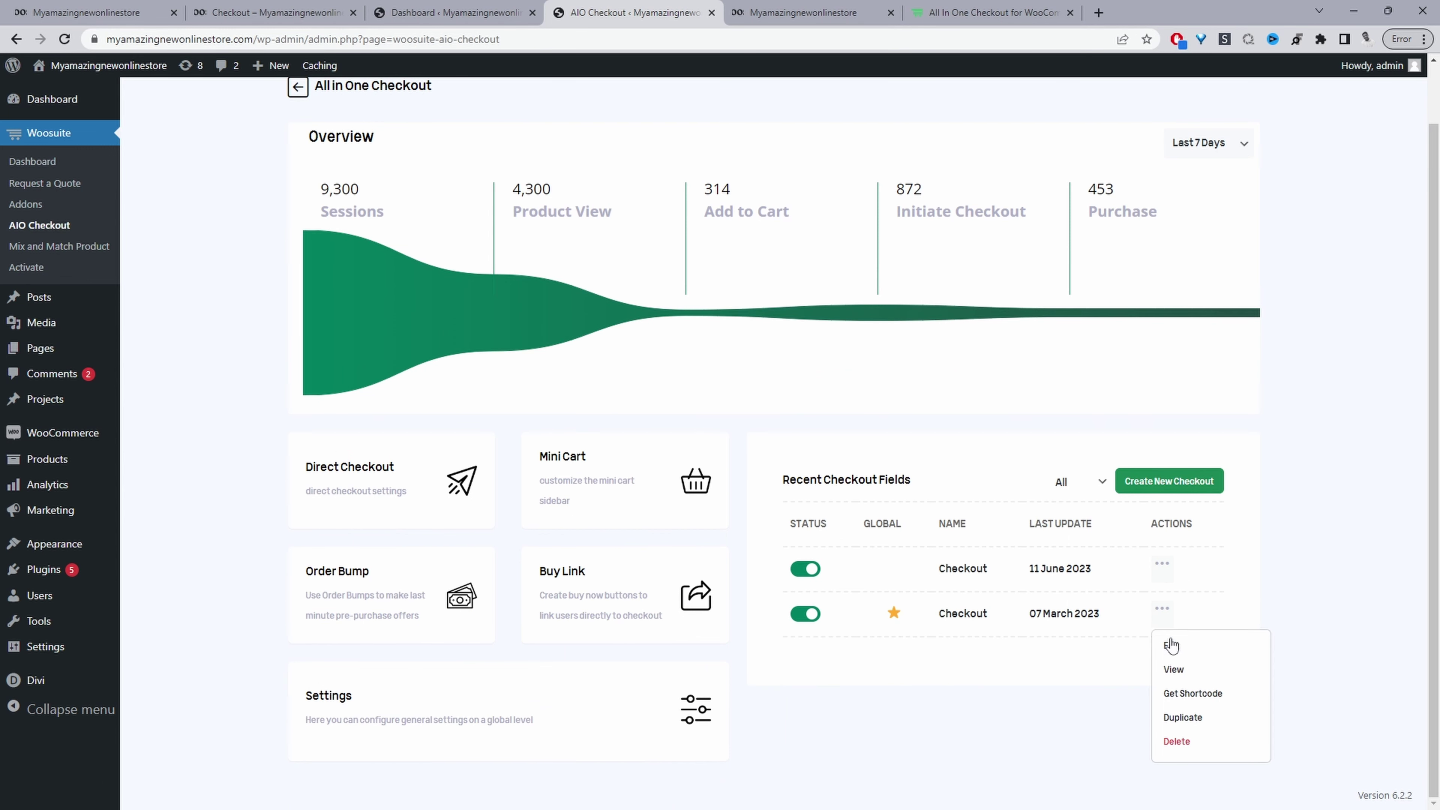
click(1173, 669)
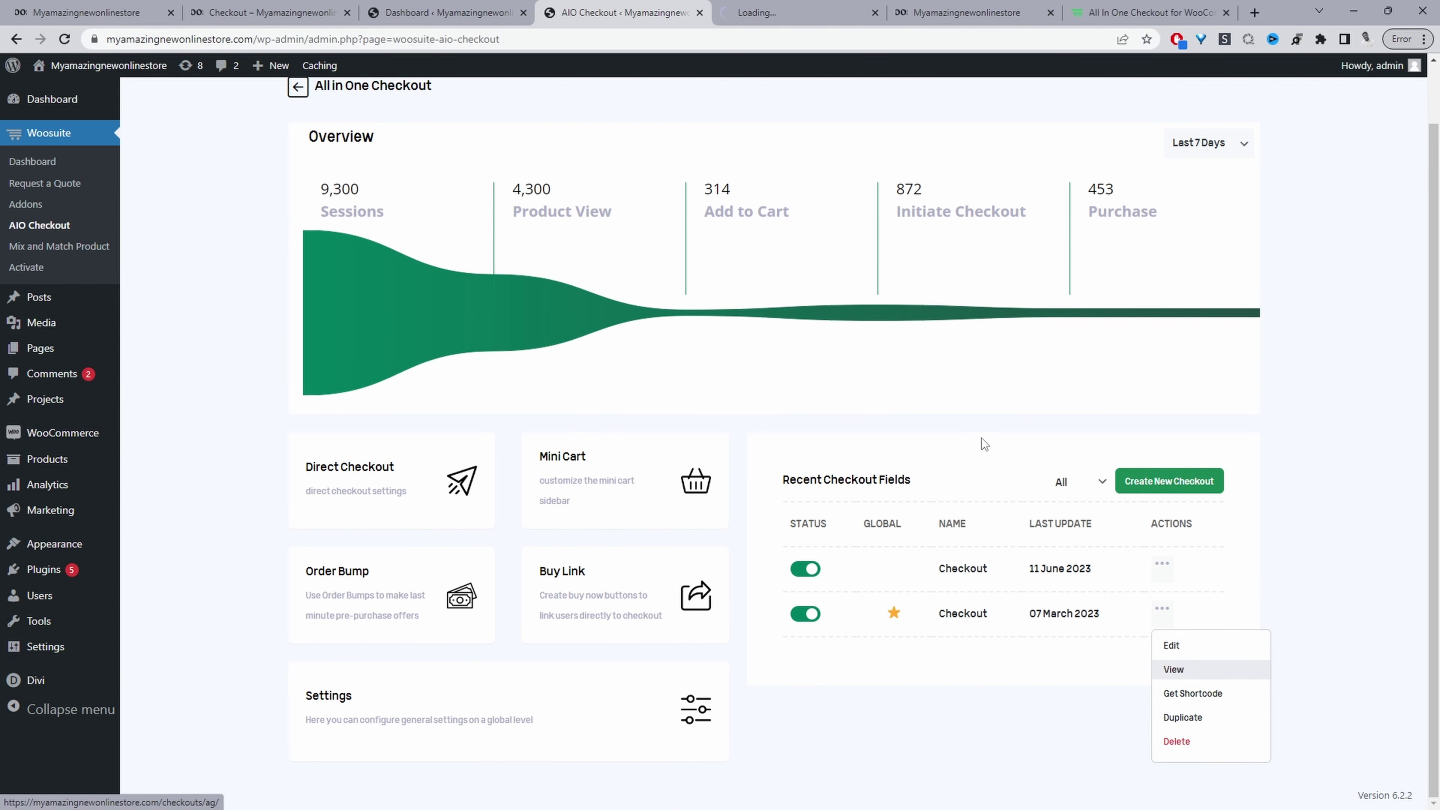
click(796, 12)
Check the prefilled checkout form, place the test order for AG11 and review the custom thank you page
scroll(570, 430, down, 6)
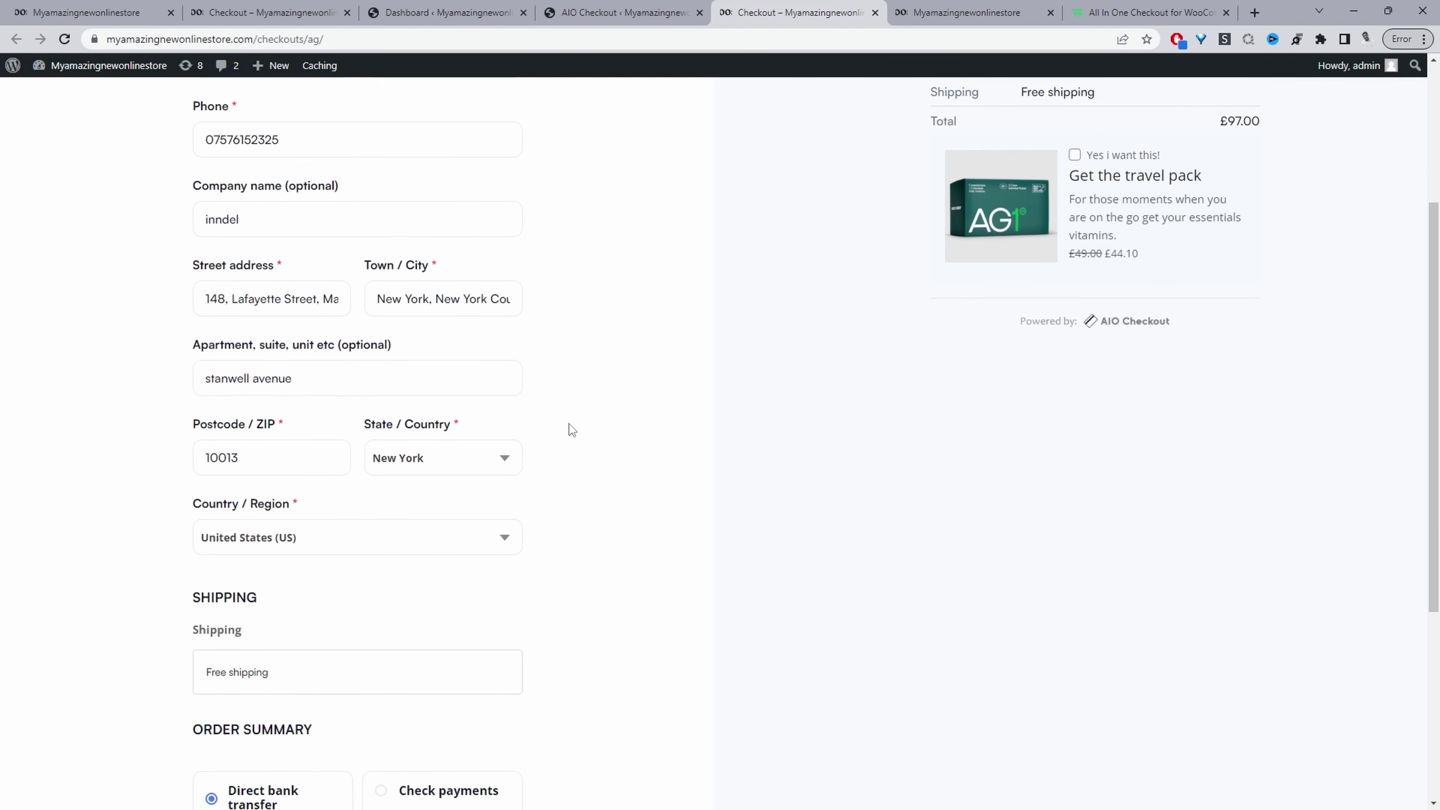
scroll(569, 427, down, 2)
scroll(570, 427, up, 6)
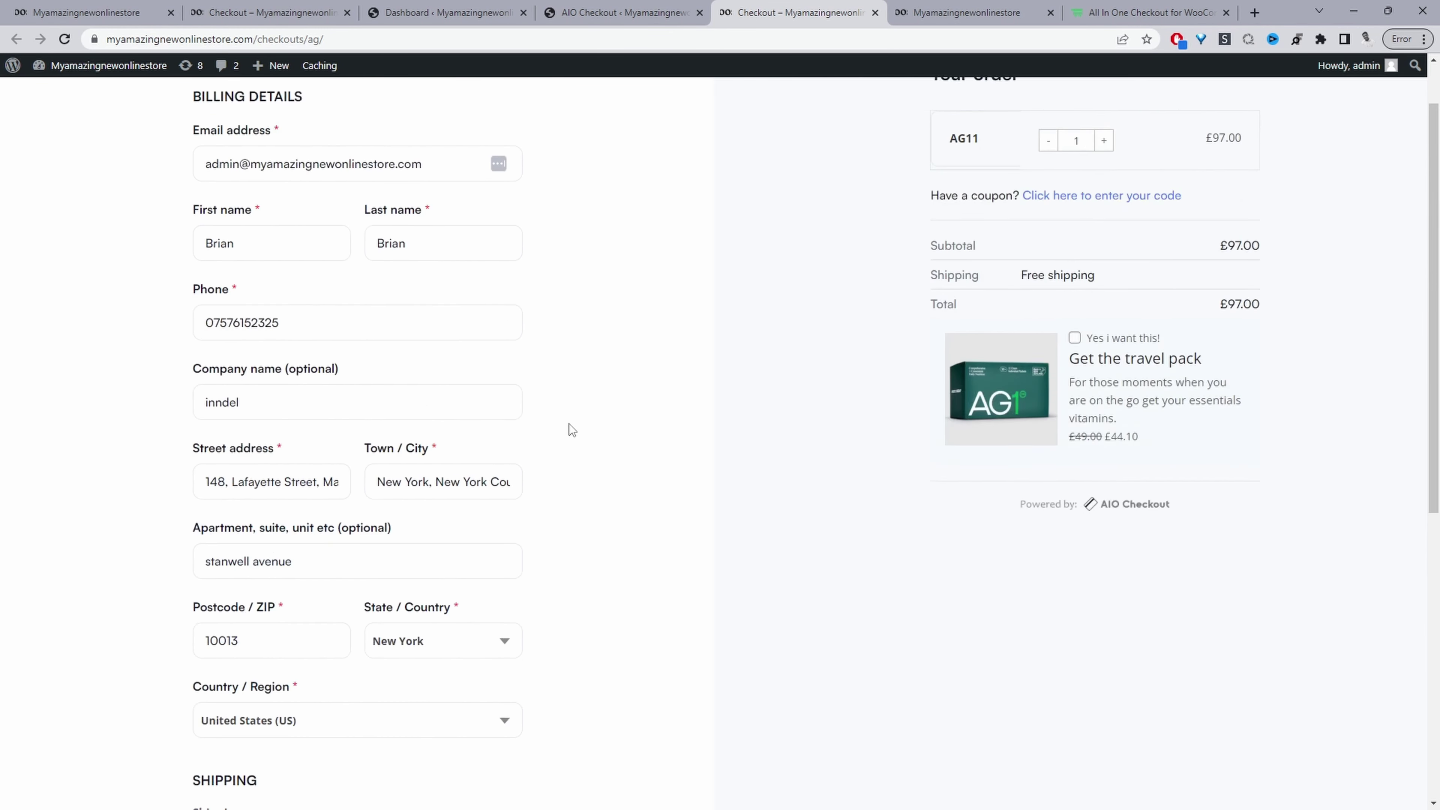
scroll(570, 428, down, 6)
click(396, 744)
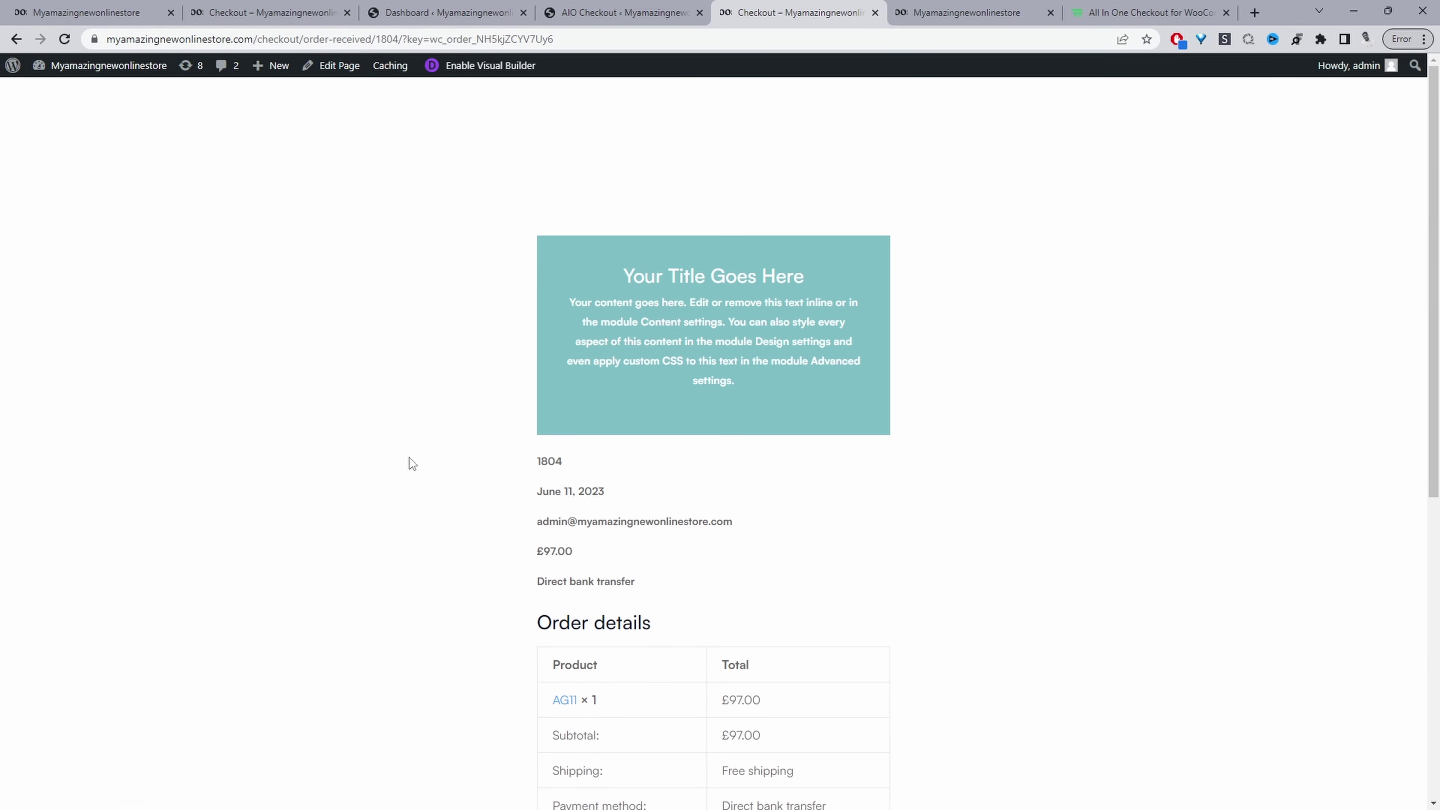
scroll(409, 457, down, 6)
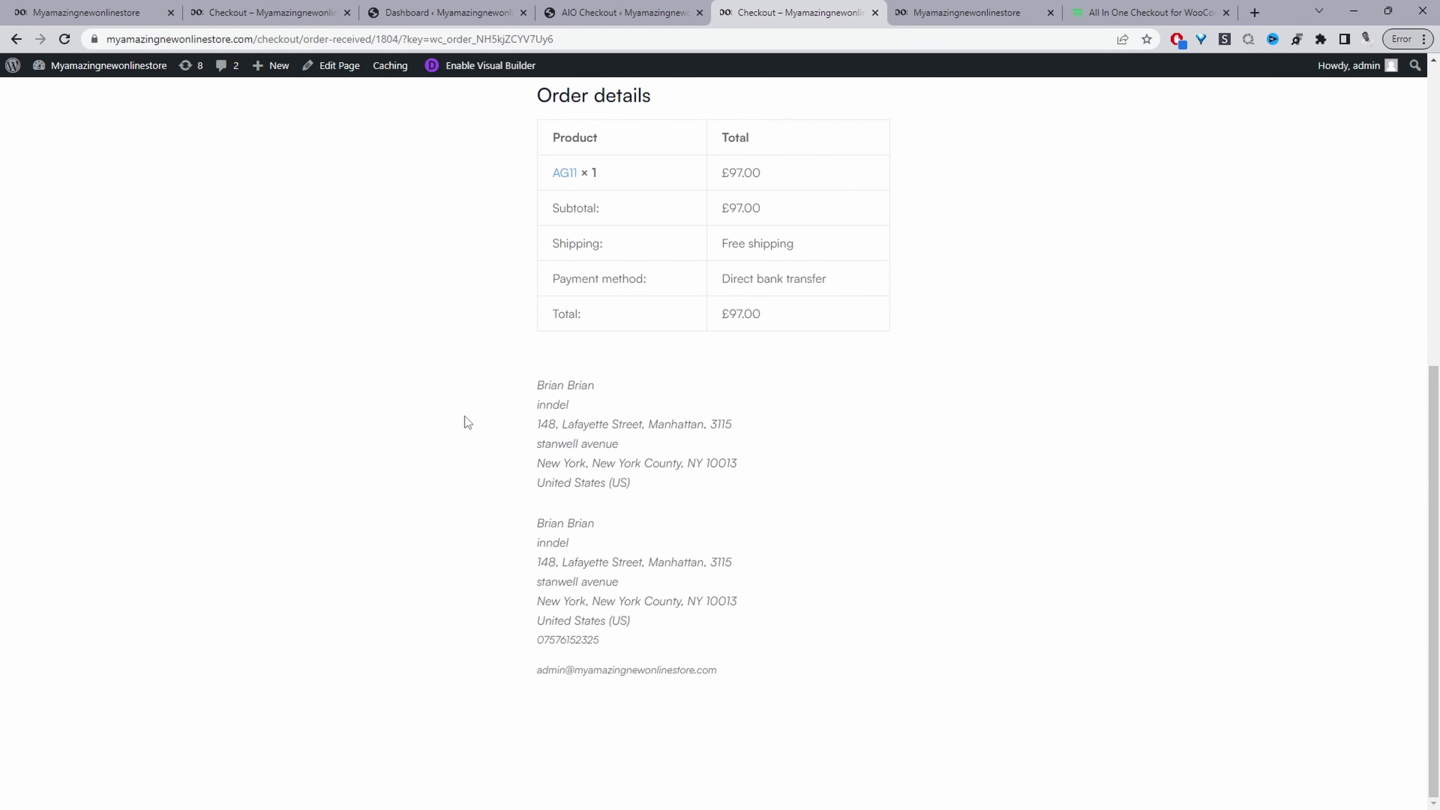
scroll(465, 416, up, 4)
scroll(465, 416, up, 4)
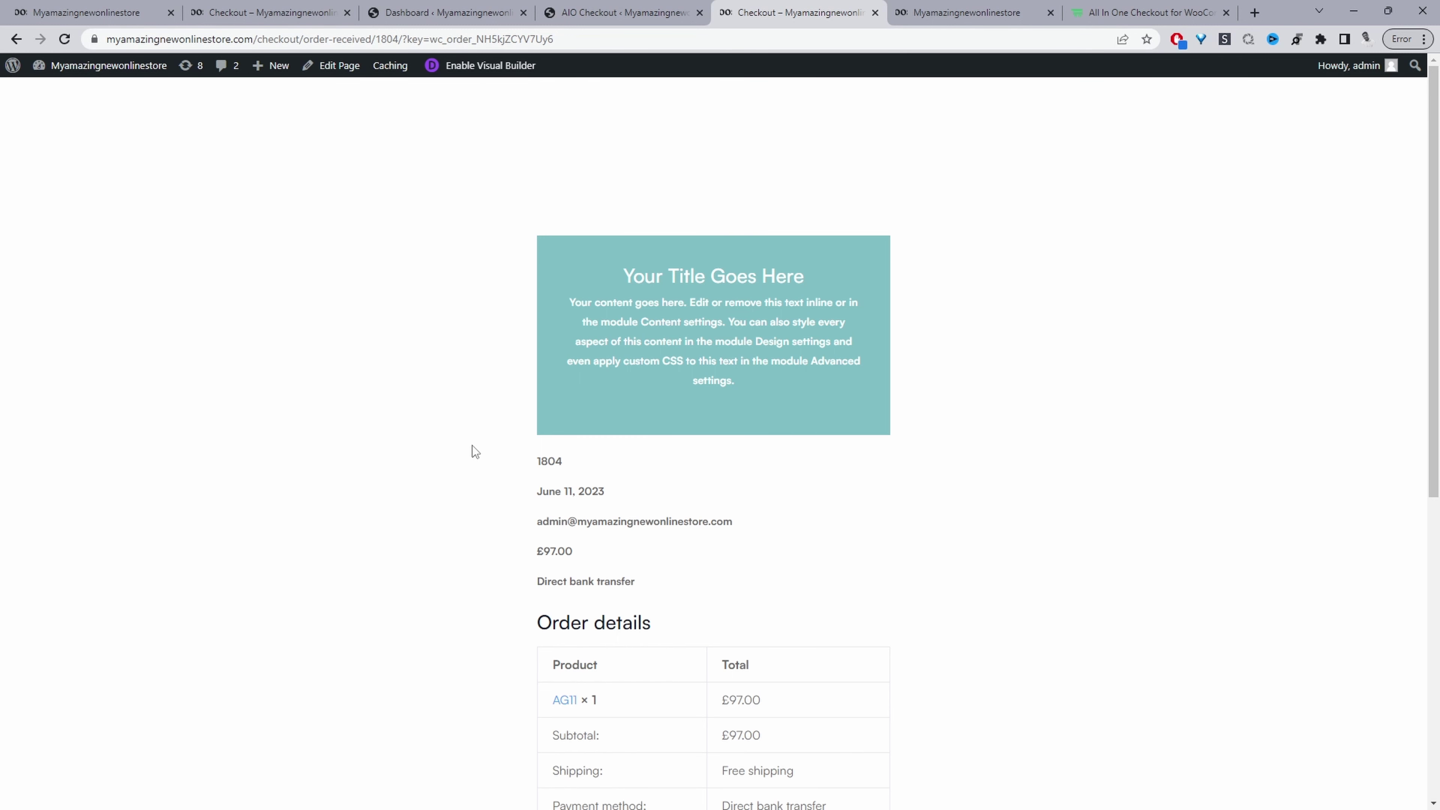
click(621, 12)
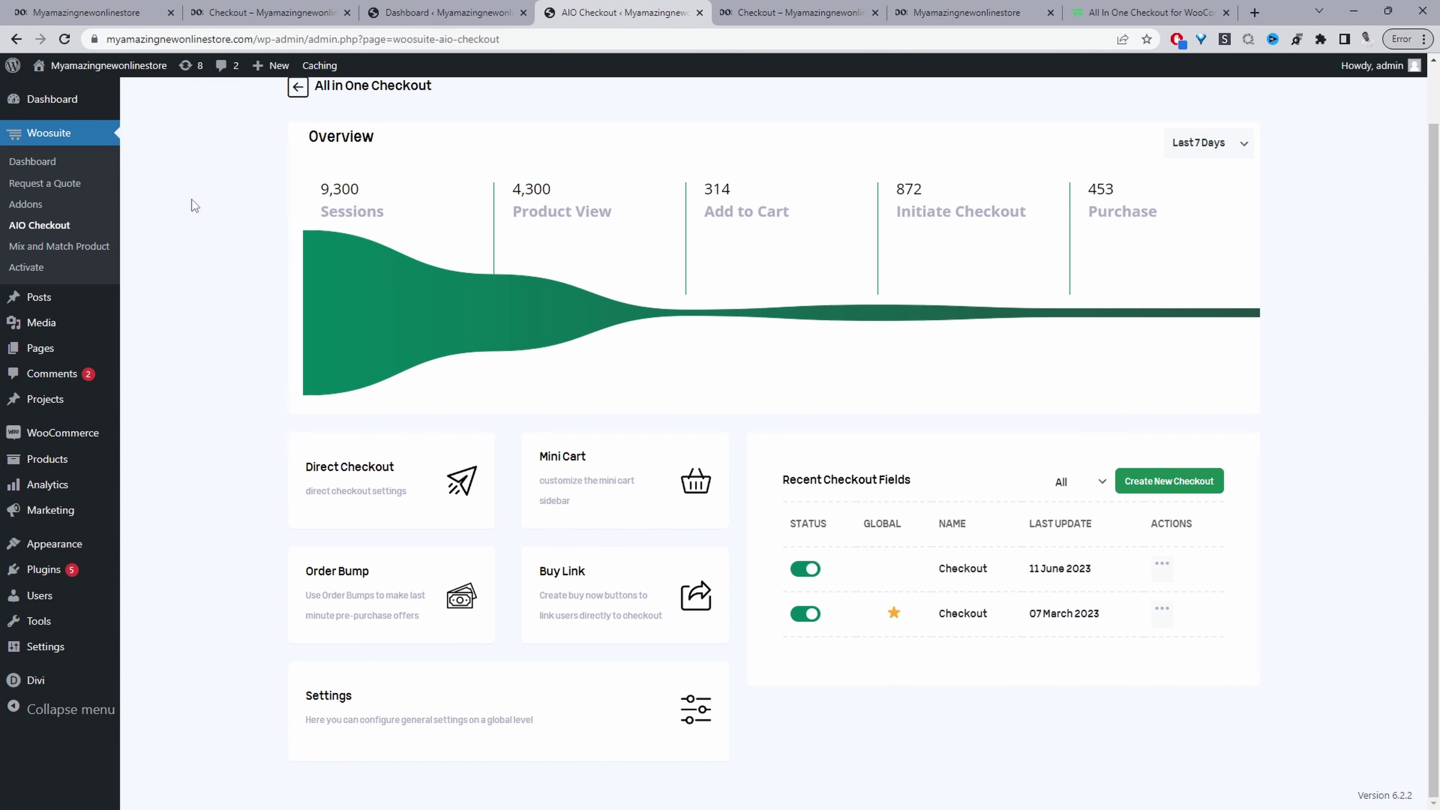
mouse_move(271, 65)
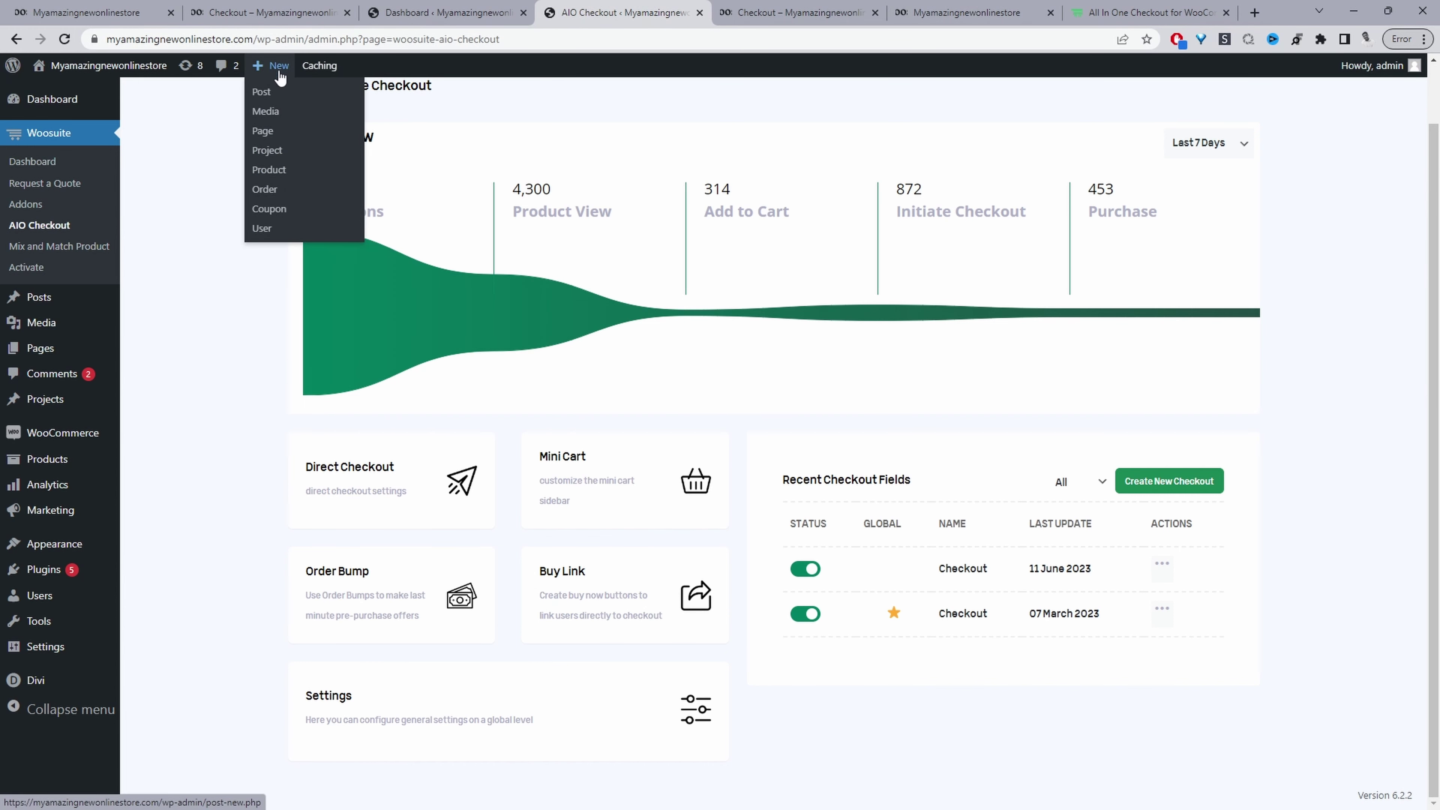
middle_click(261, 131)
click(698, 12)
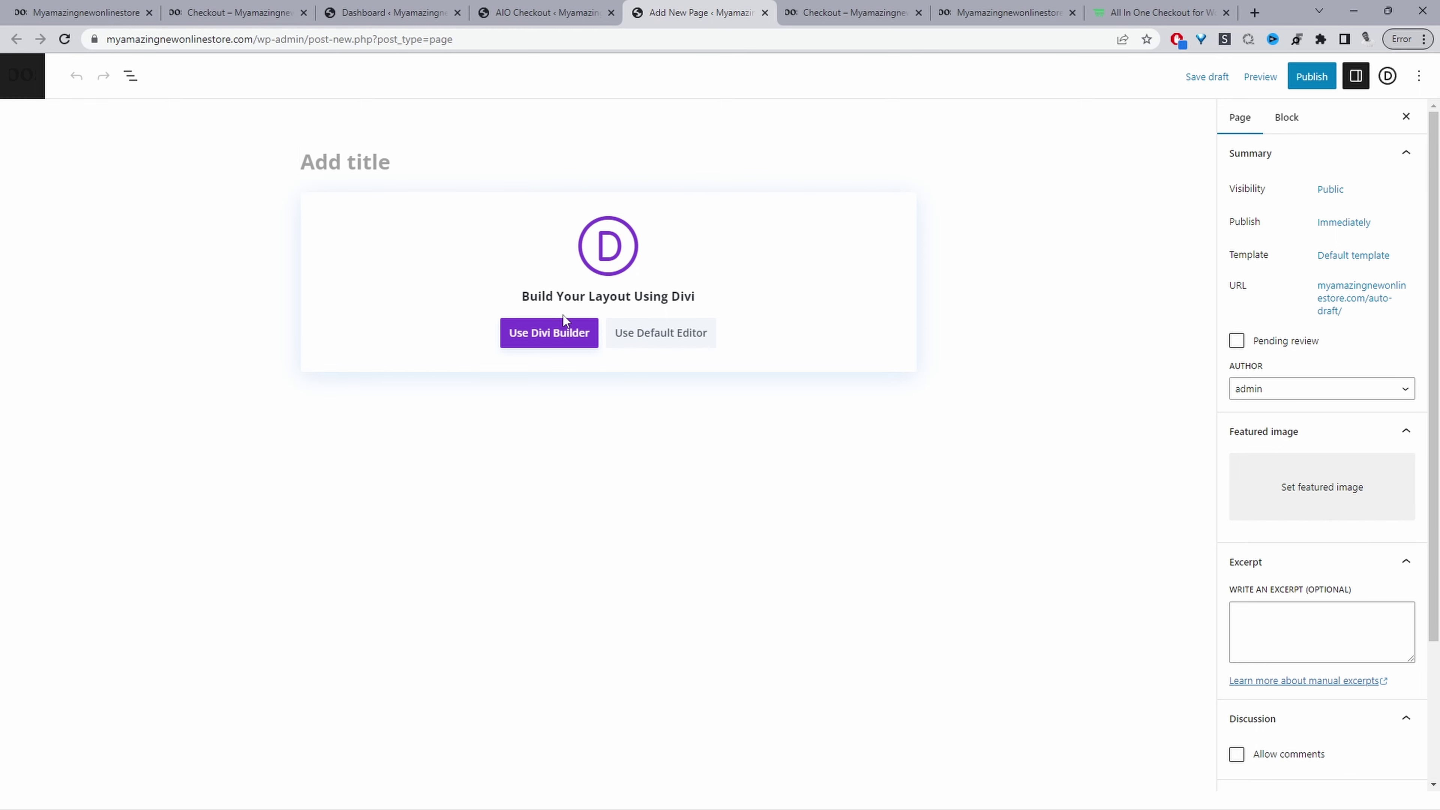
Return to the "7 Secrets for Better Health" page and insert a second Email Optin module below the existing opt-in form
click(501, 13)
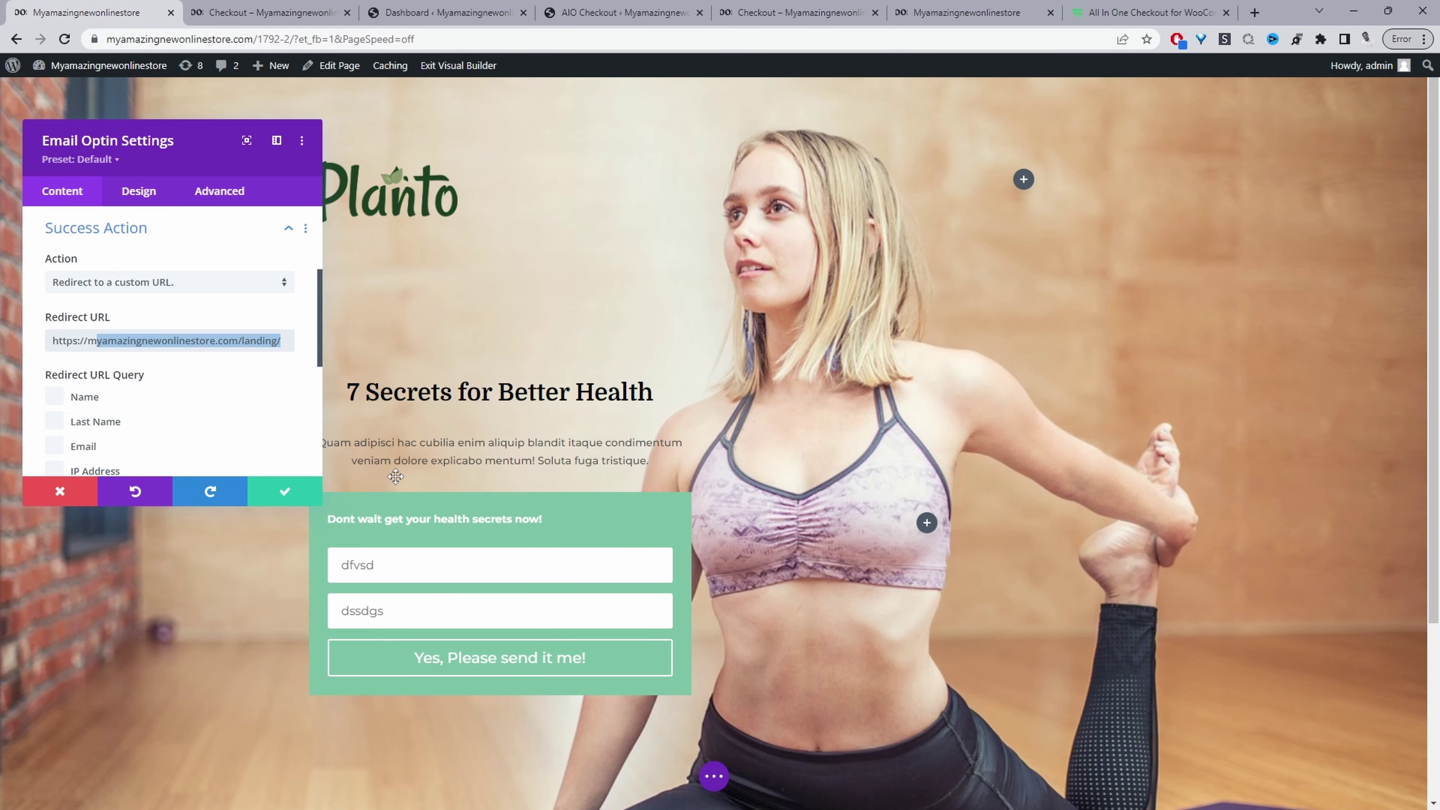
key(Escape)
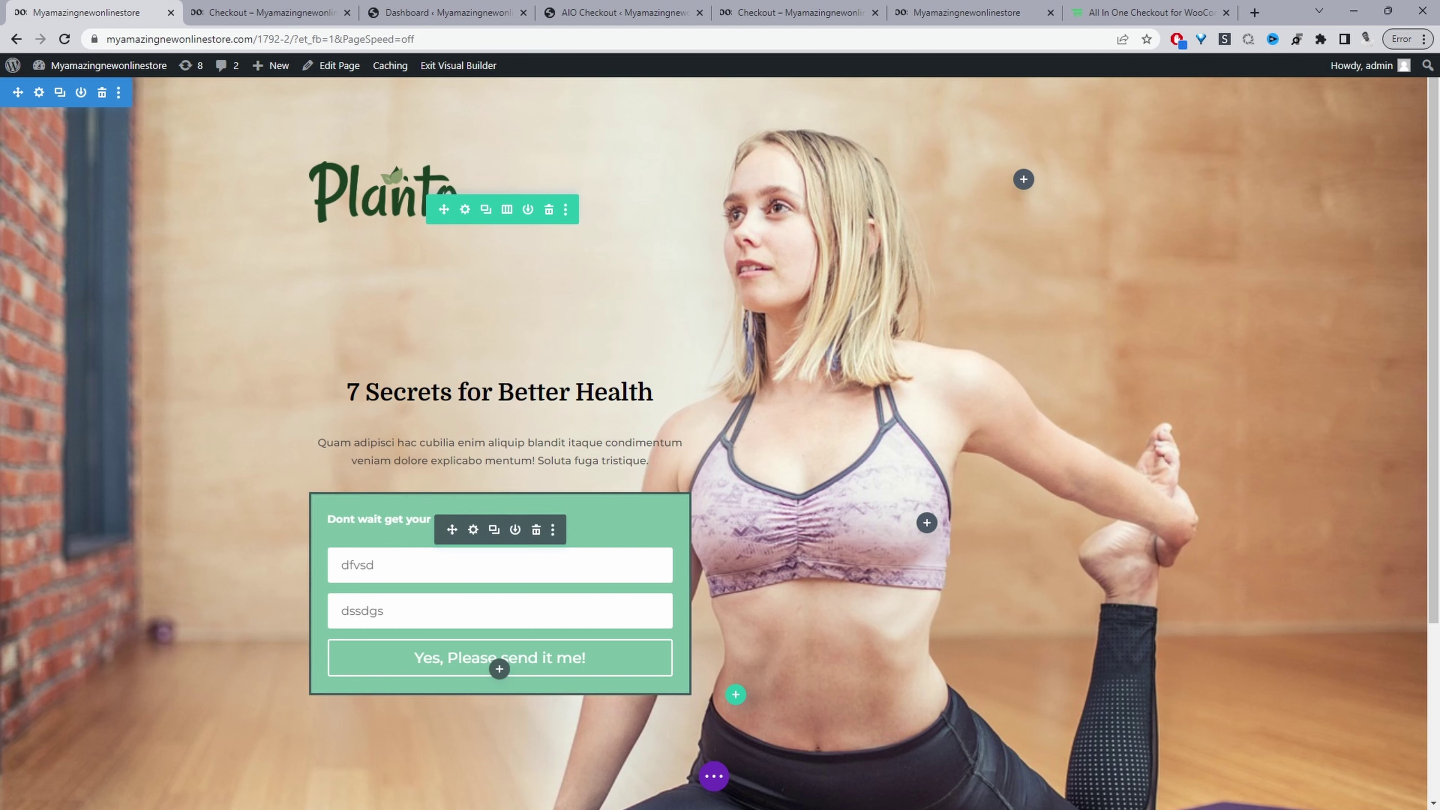
click(499, 670)
scroll(498, 670, down, 1)
scroll(553, 411, down, 3)
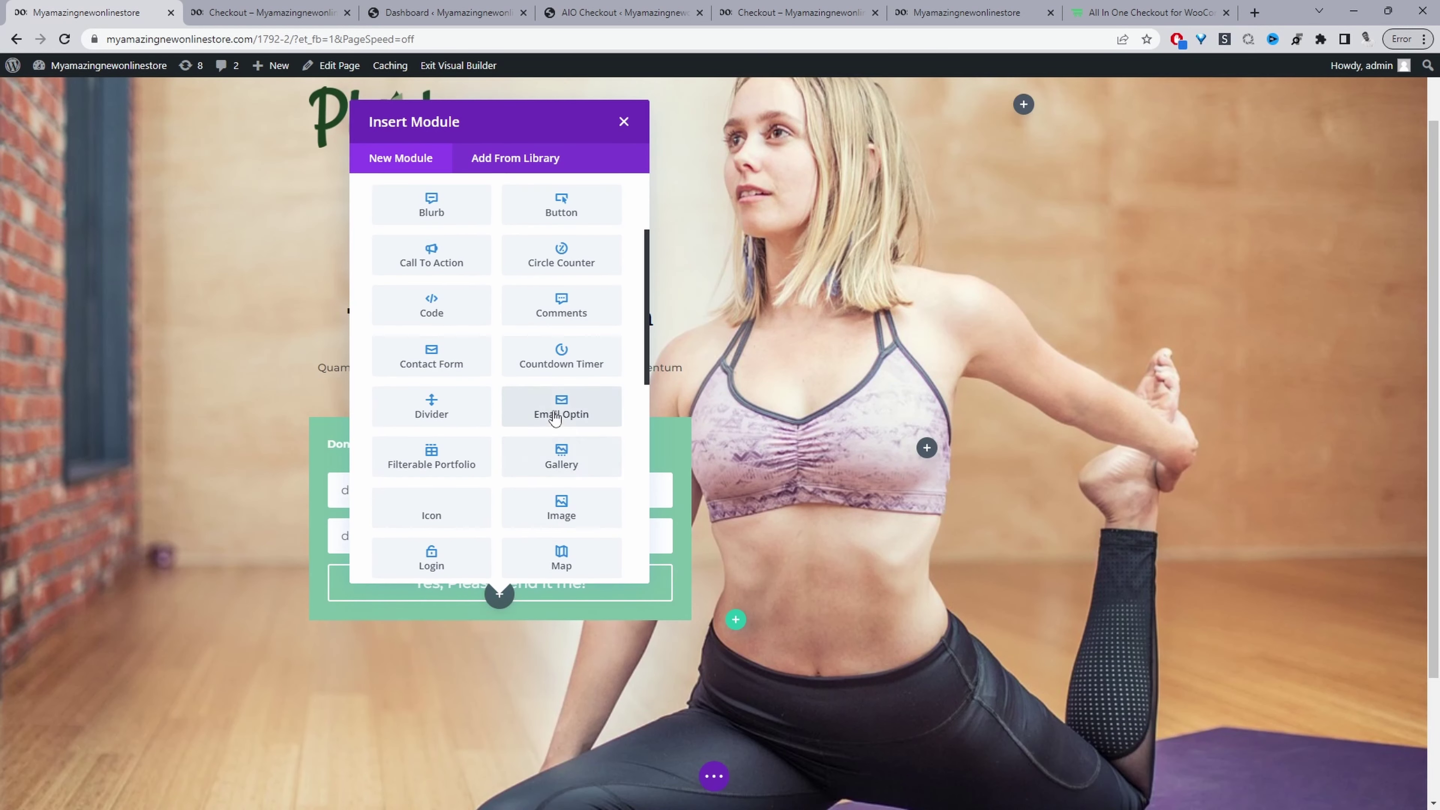
click(559, 412)
Review the new Email Optin module's title and body text settings and turn off its first name field
scroll(578, 630, down, 3)
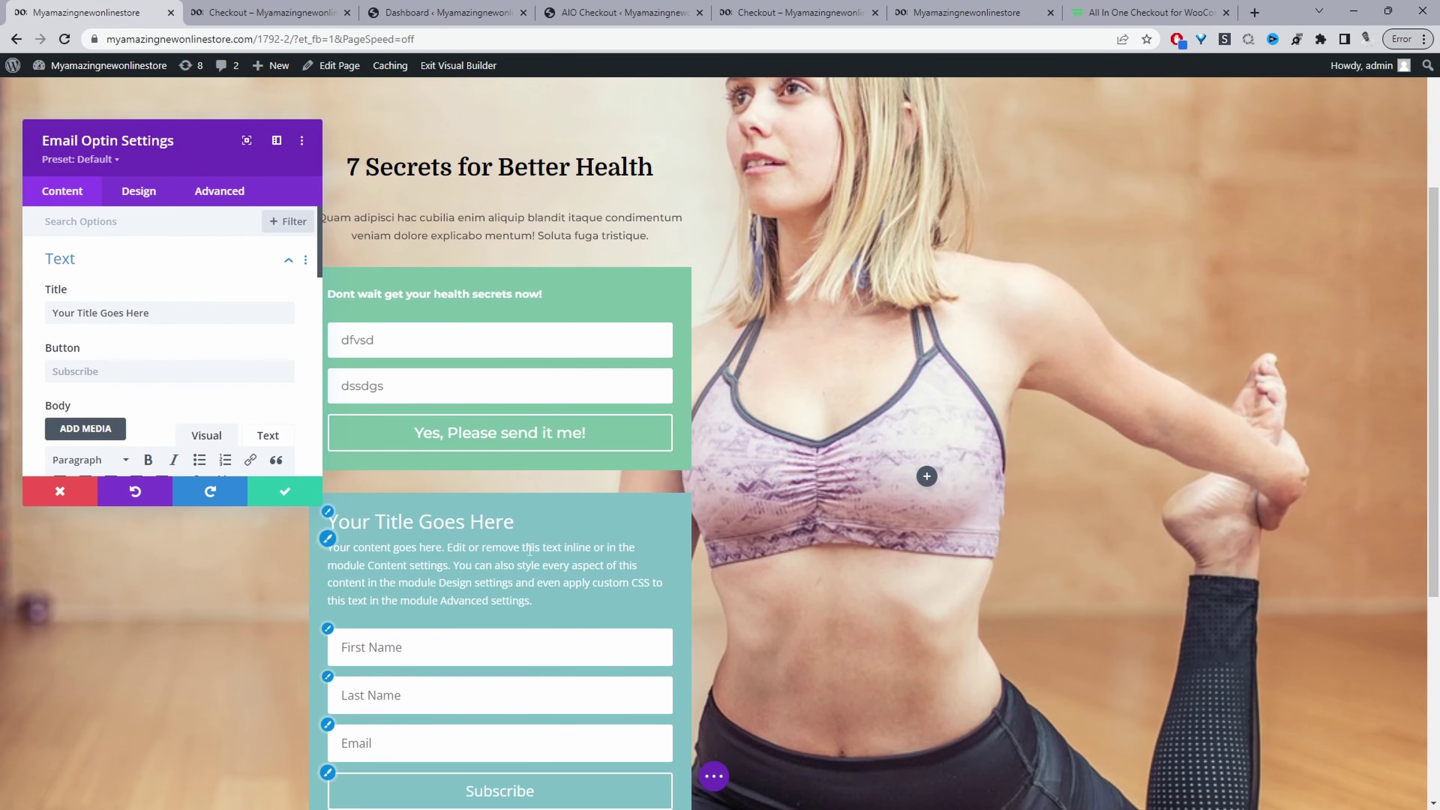
scroll(187, 307, down, 6)
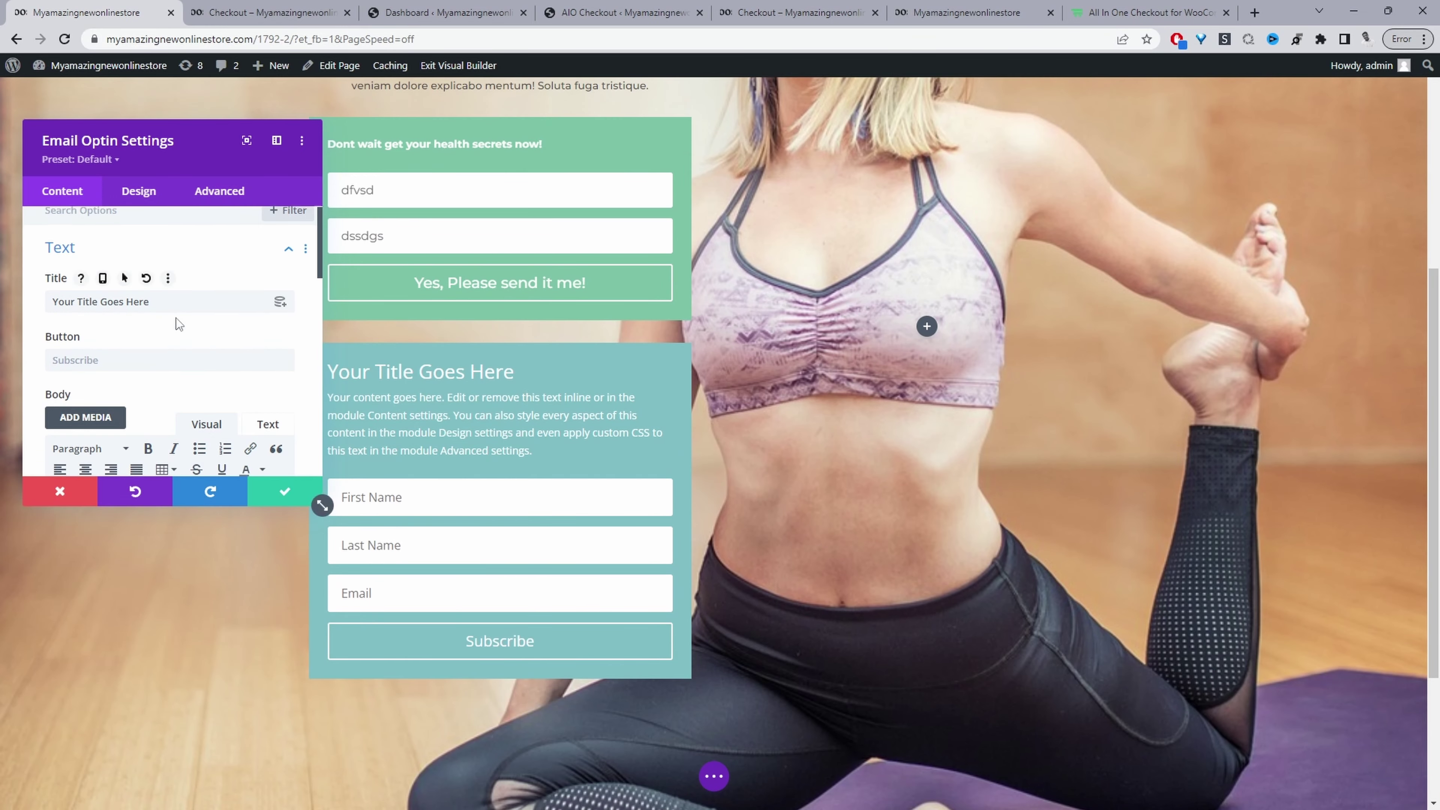
scroll(191, 282, up, 2)
drag(98, 346, 193, 347)
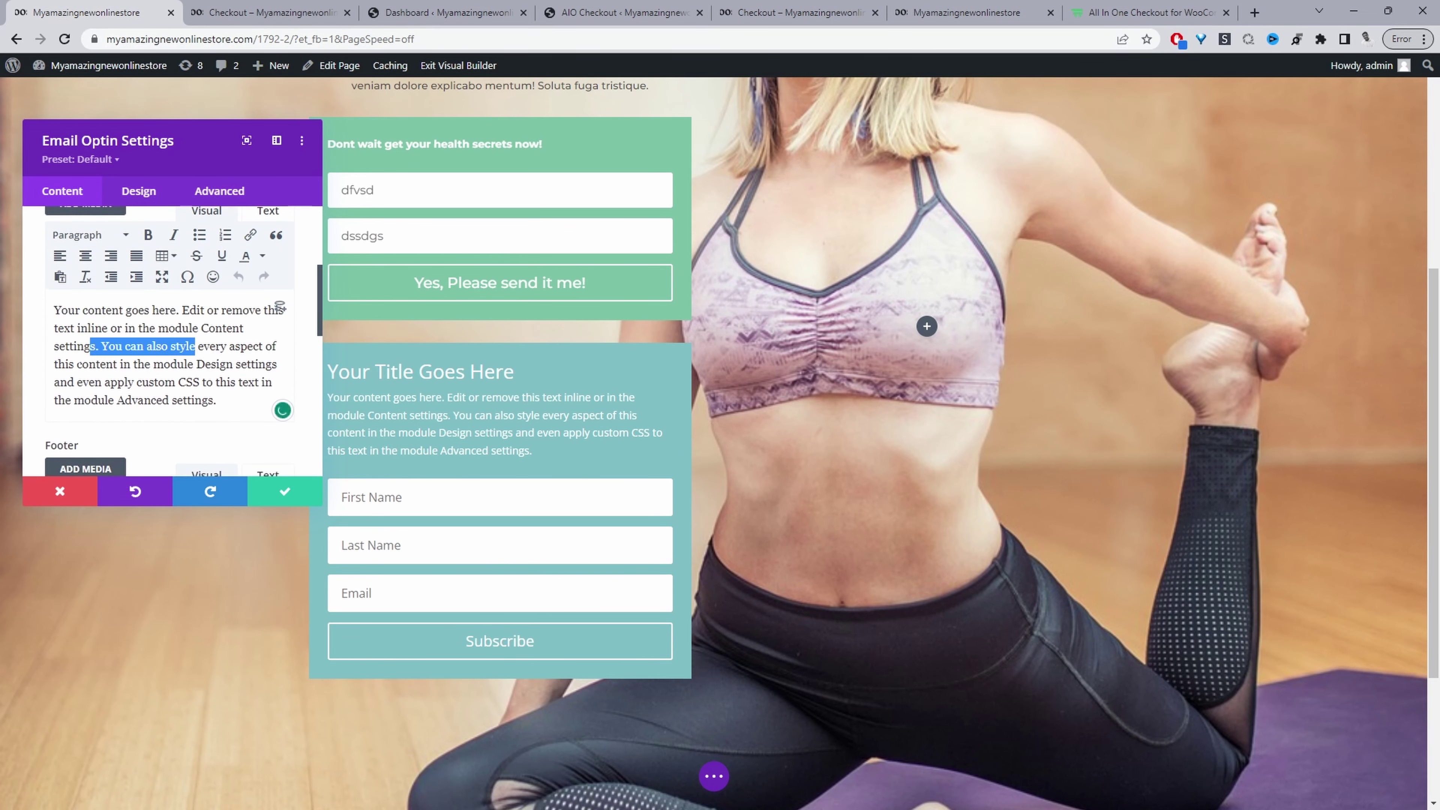
scroll(166, 316, up, 4)
triple_click(166, 316)
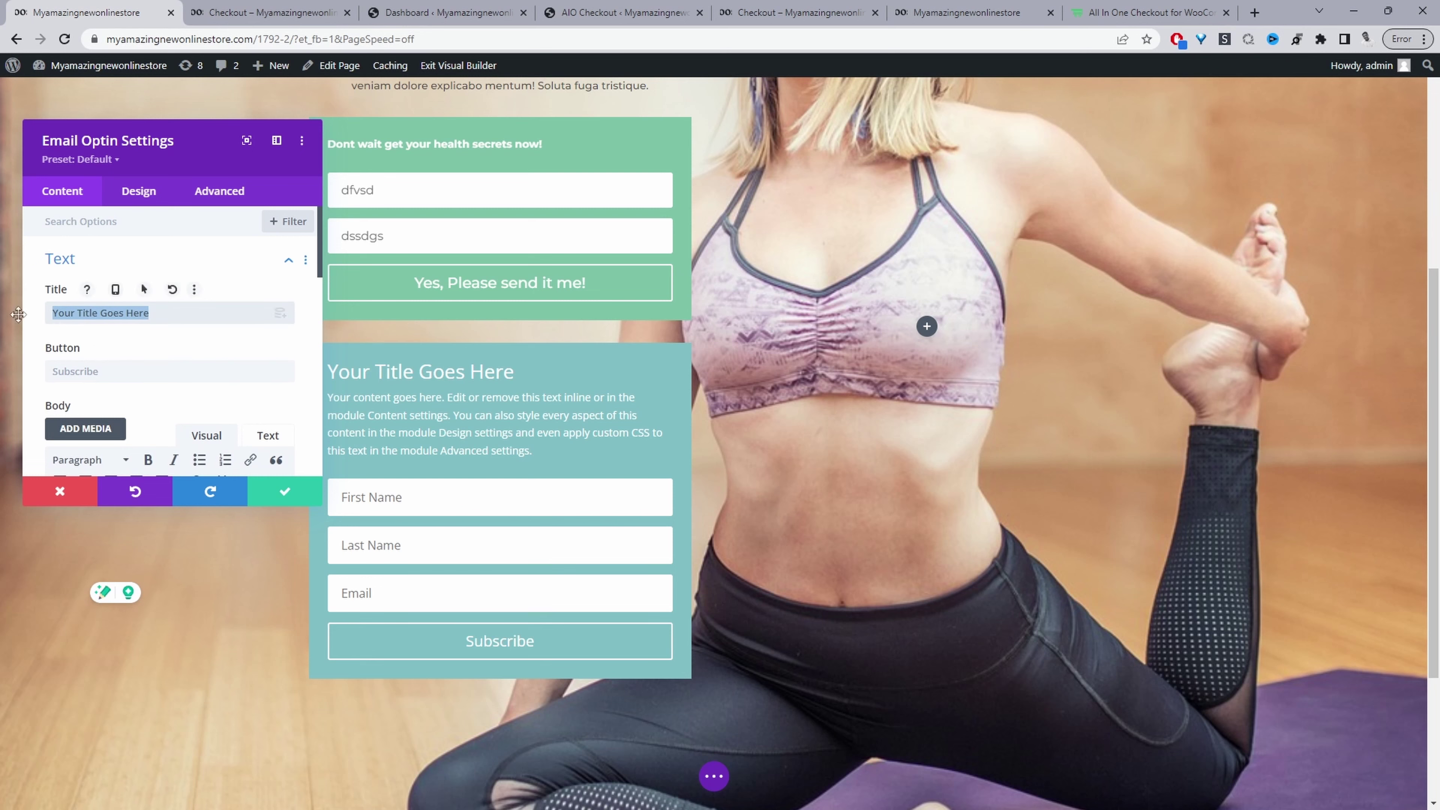
scroll(183, 321, down, 6)
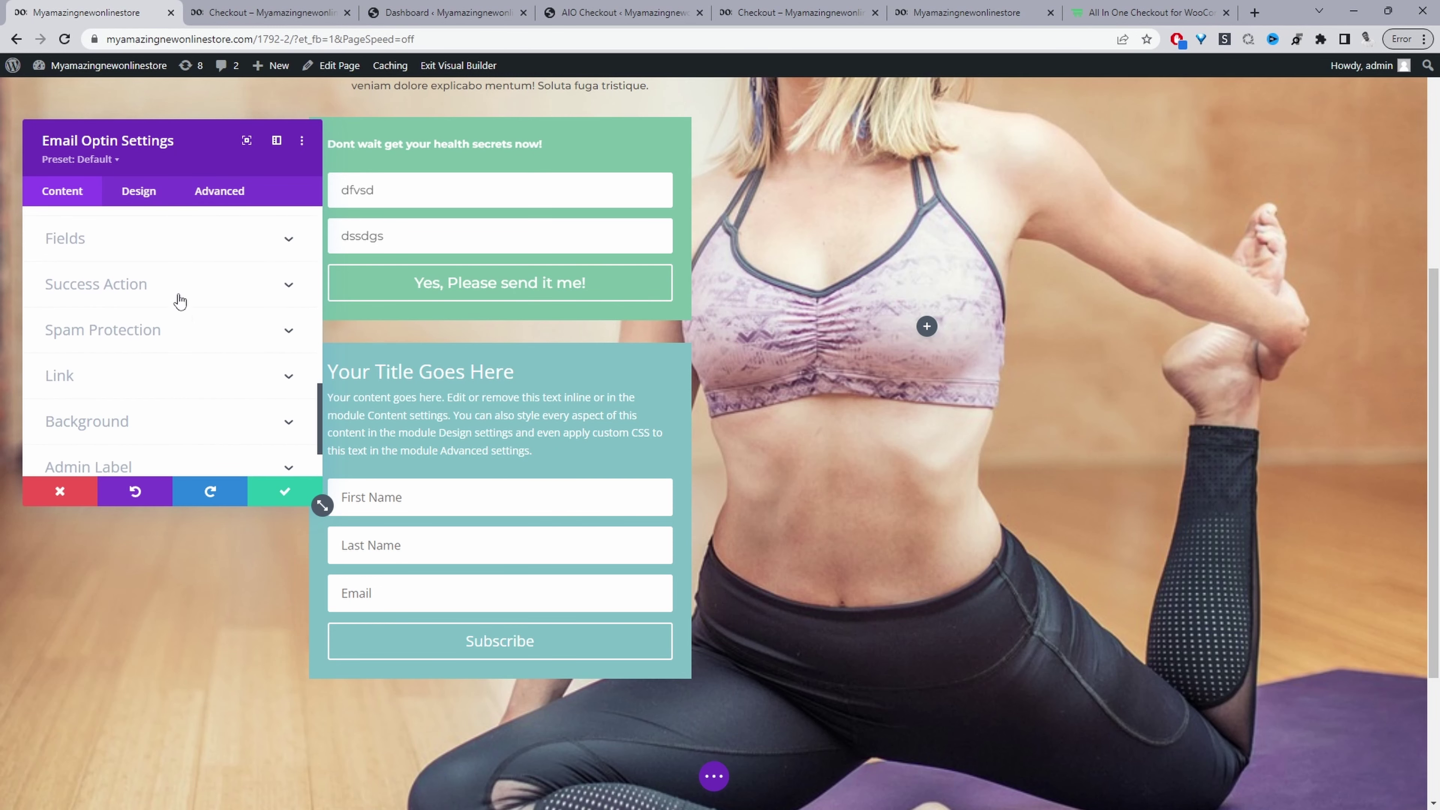
click(170, 242)
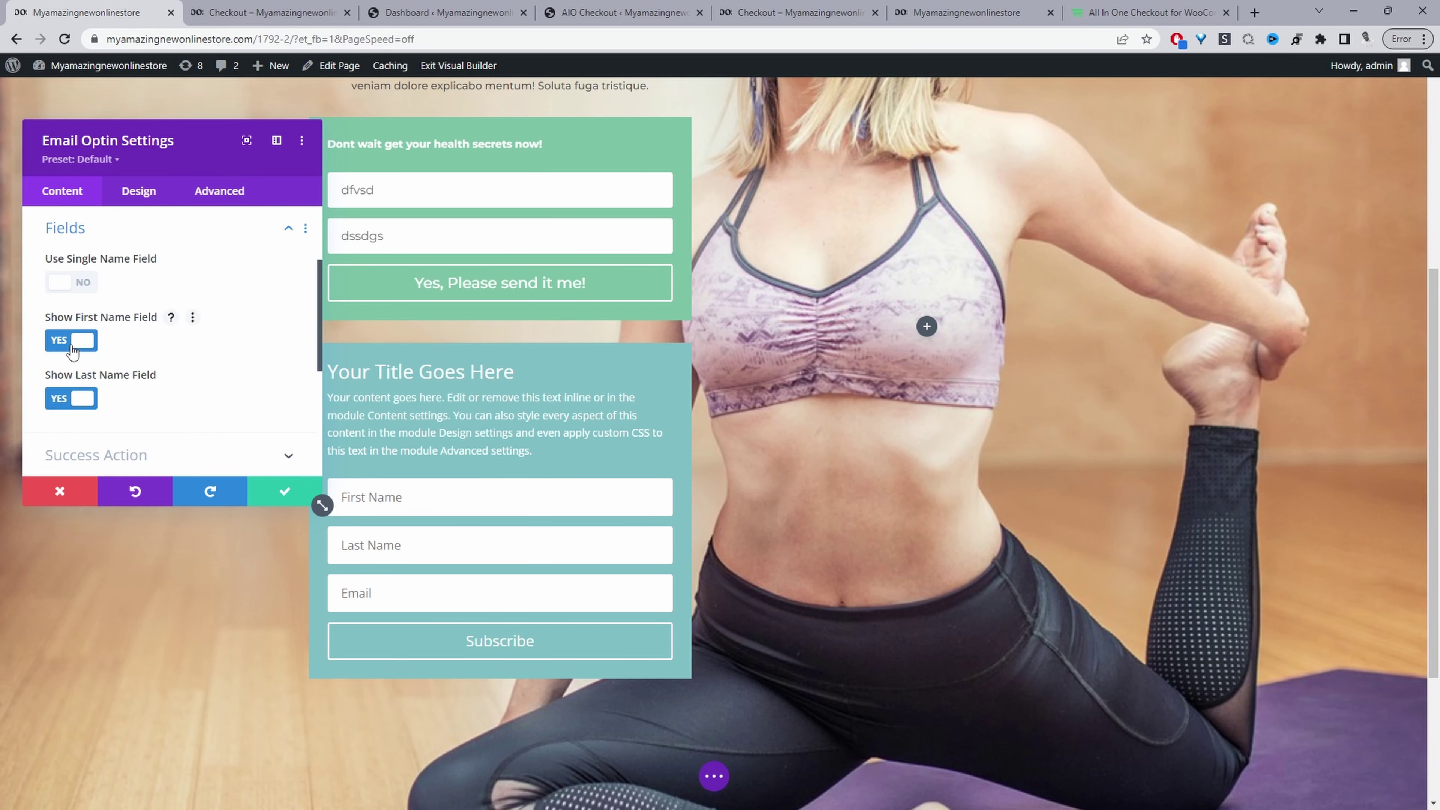
click(97, 341)
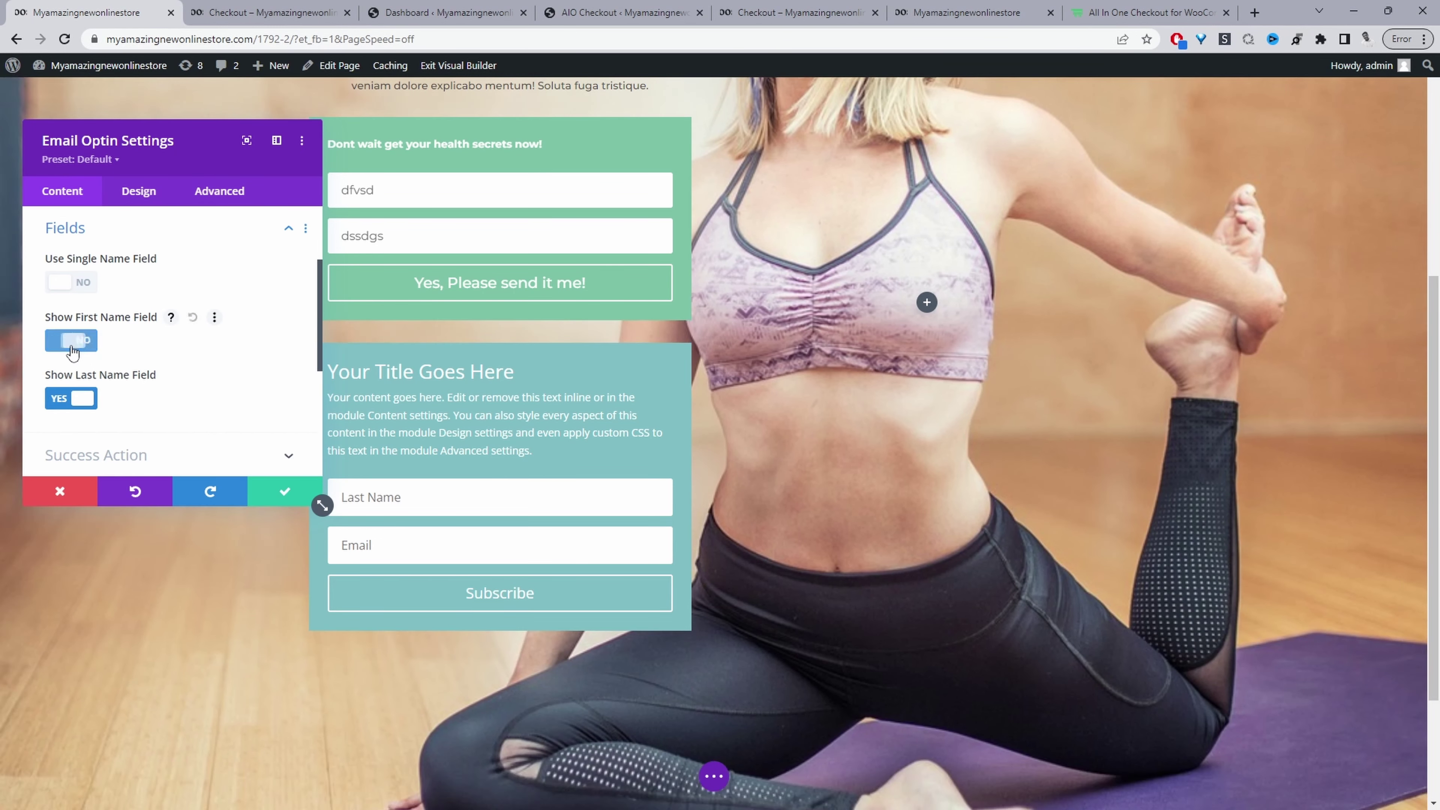
Turn off the last name field of the new Email Optin module and save its settings
click(69, 400)
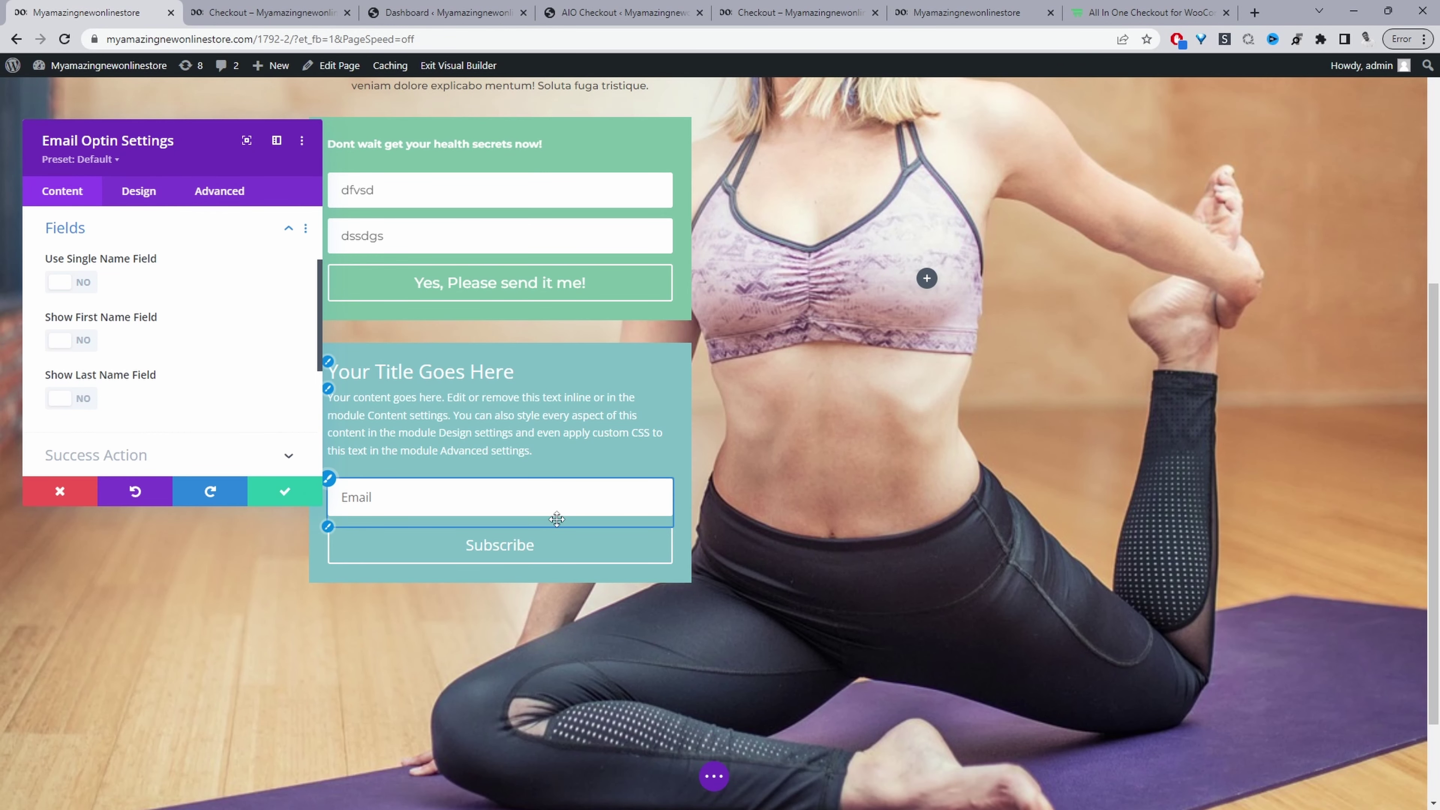
click(284, 491)
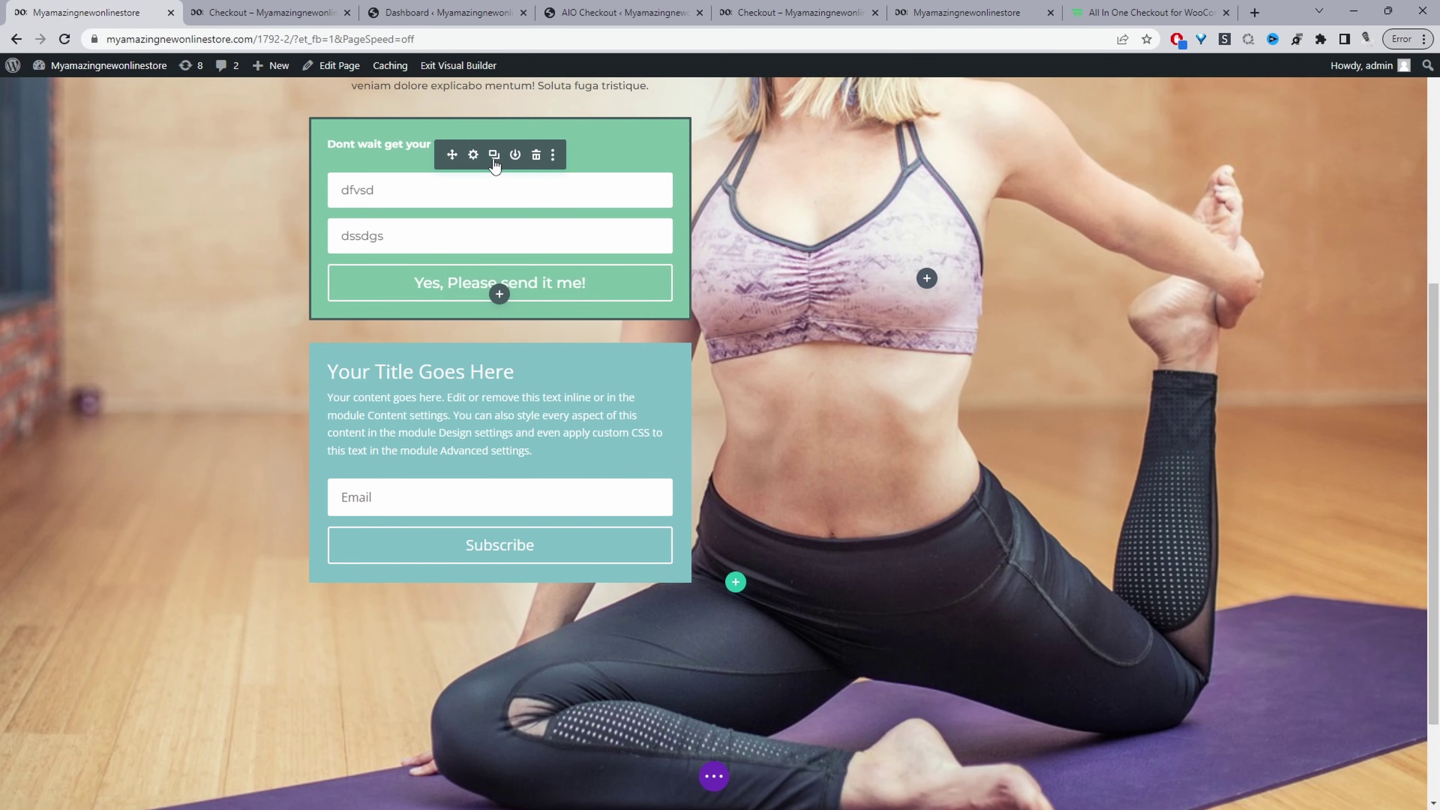
Check the custom redirect URL in the success action of the existing green opt-in form and save the page
click(474, 155)
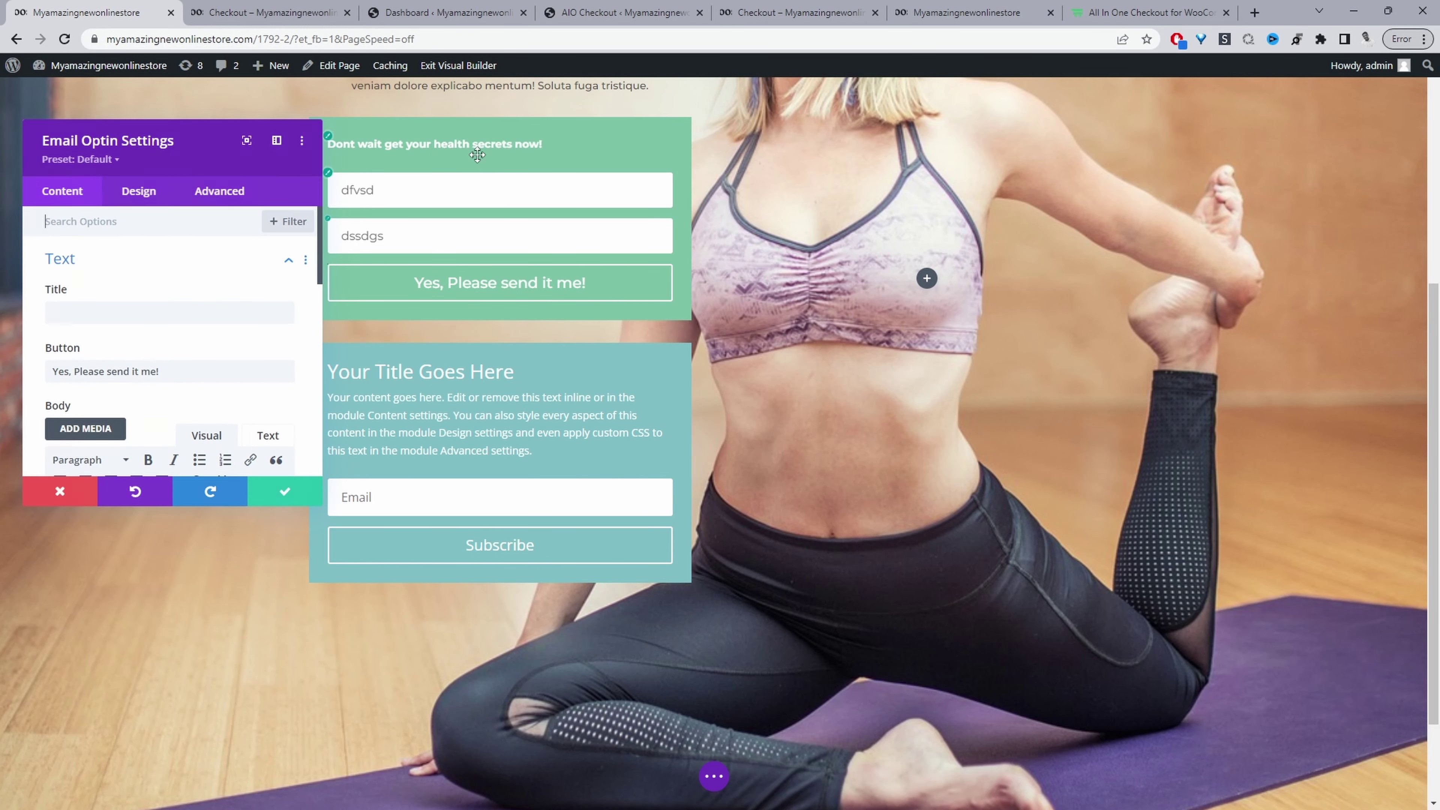
scroll(243, 365, down, 4)
scroll(243, 365, down, 7)
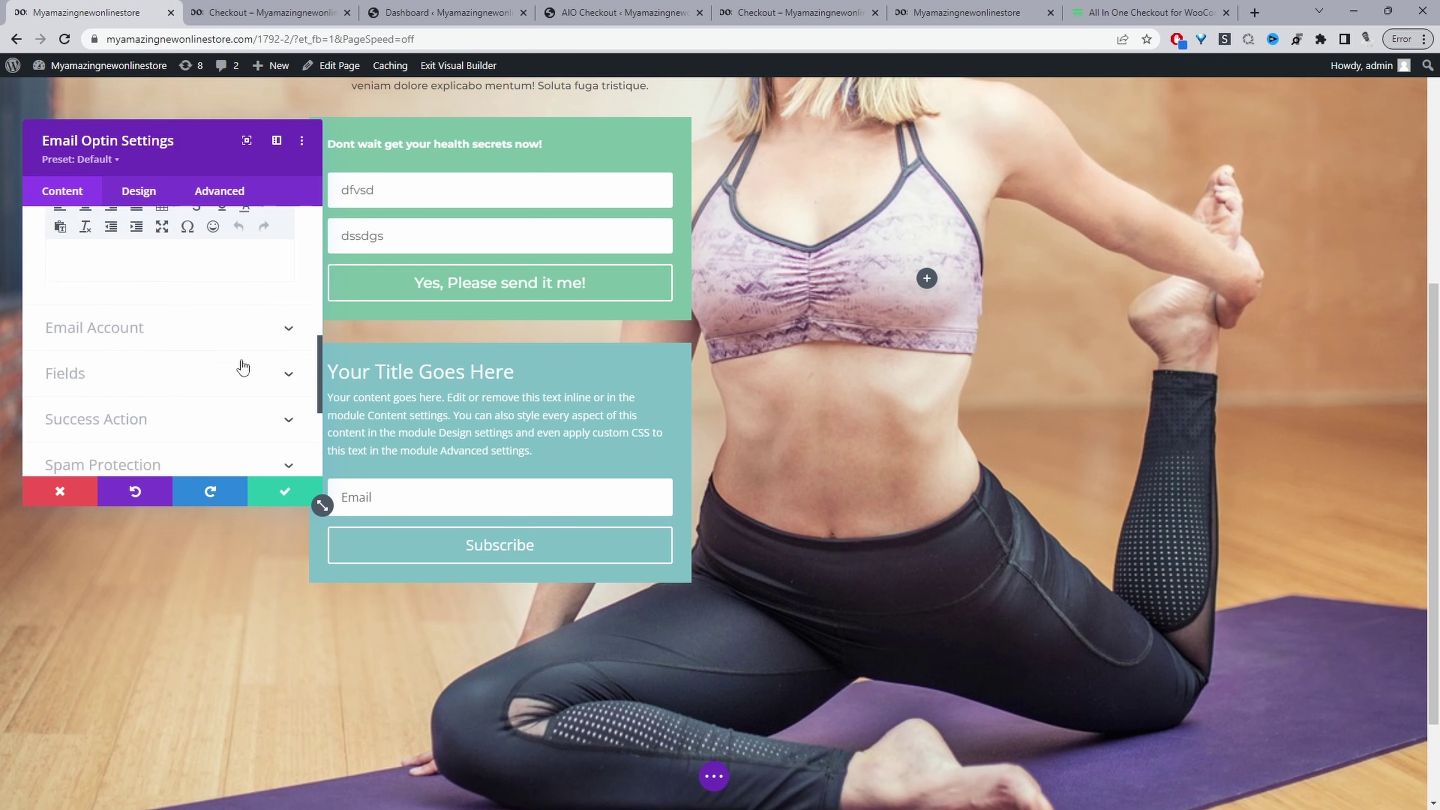
scroll(242, 364, up, 3)
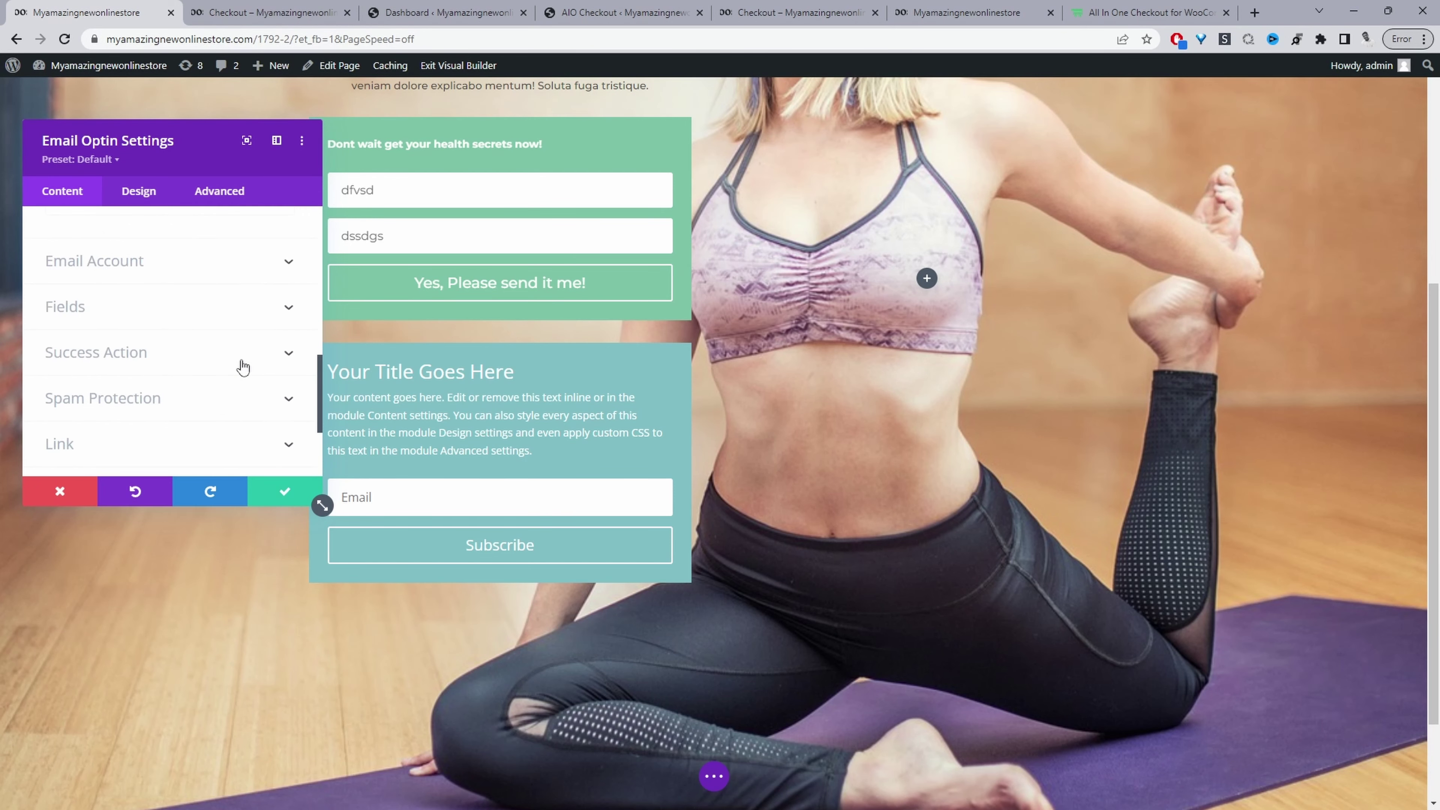
click(124, 355)
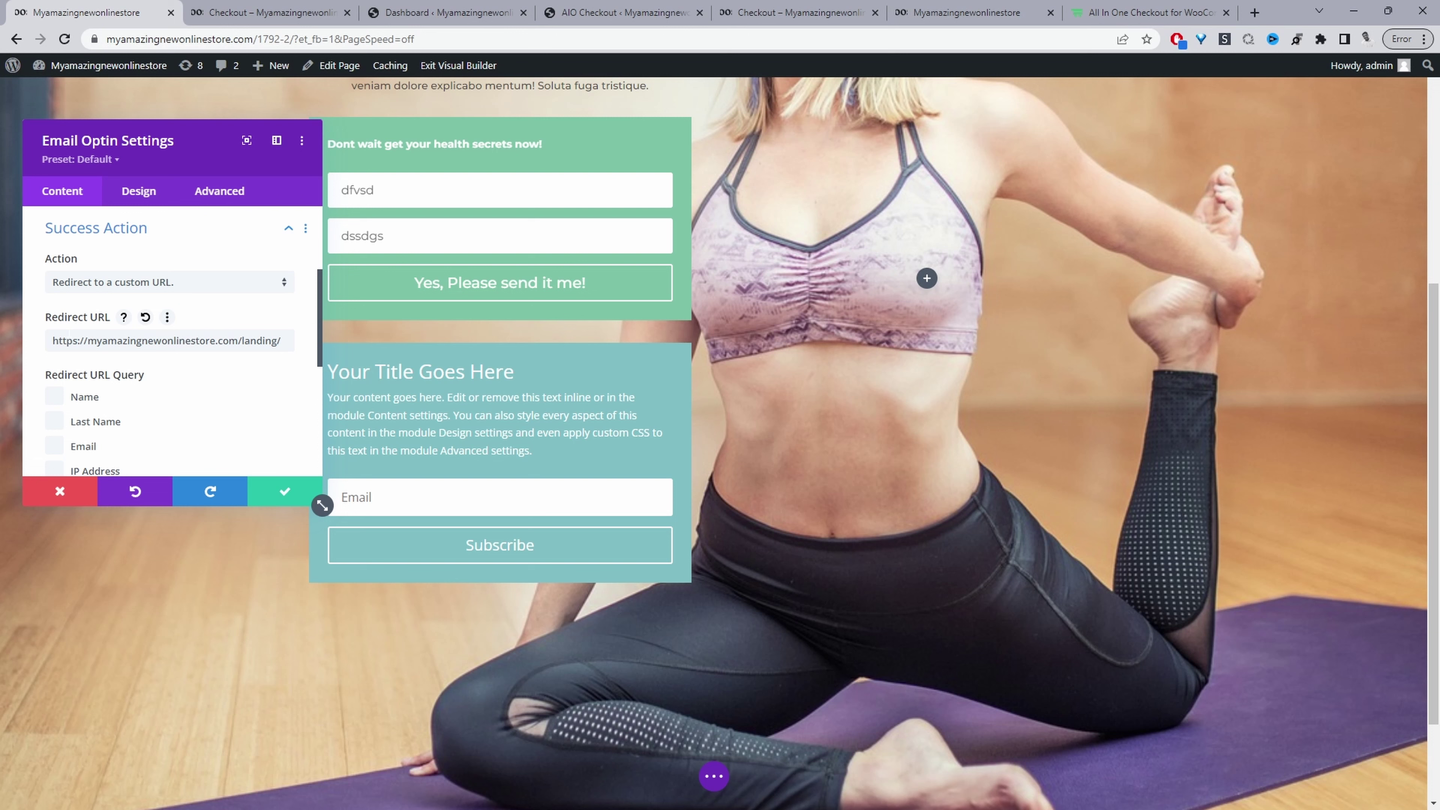
drag(62, 340, 293, 361)
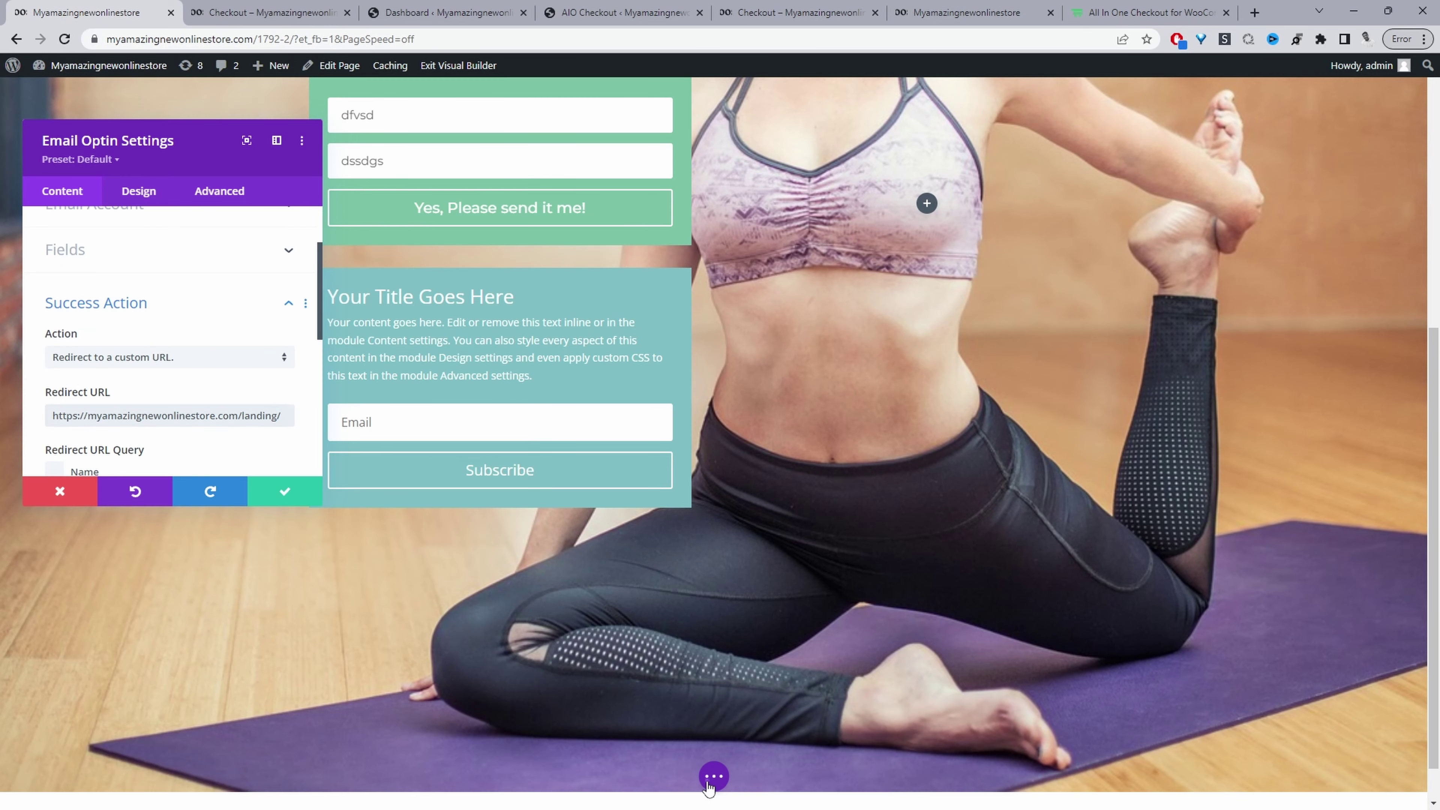
click(714, 776)
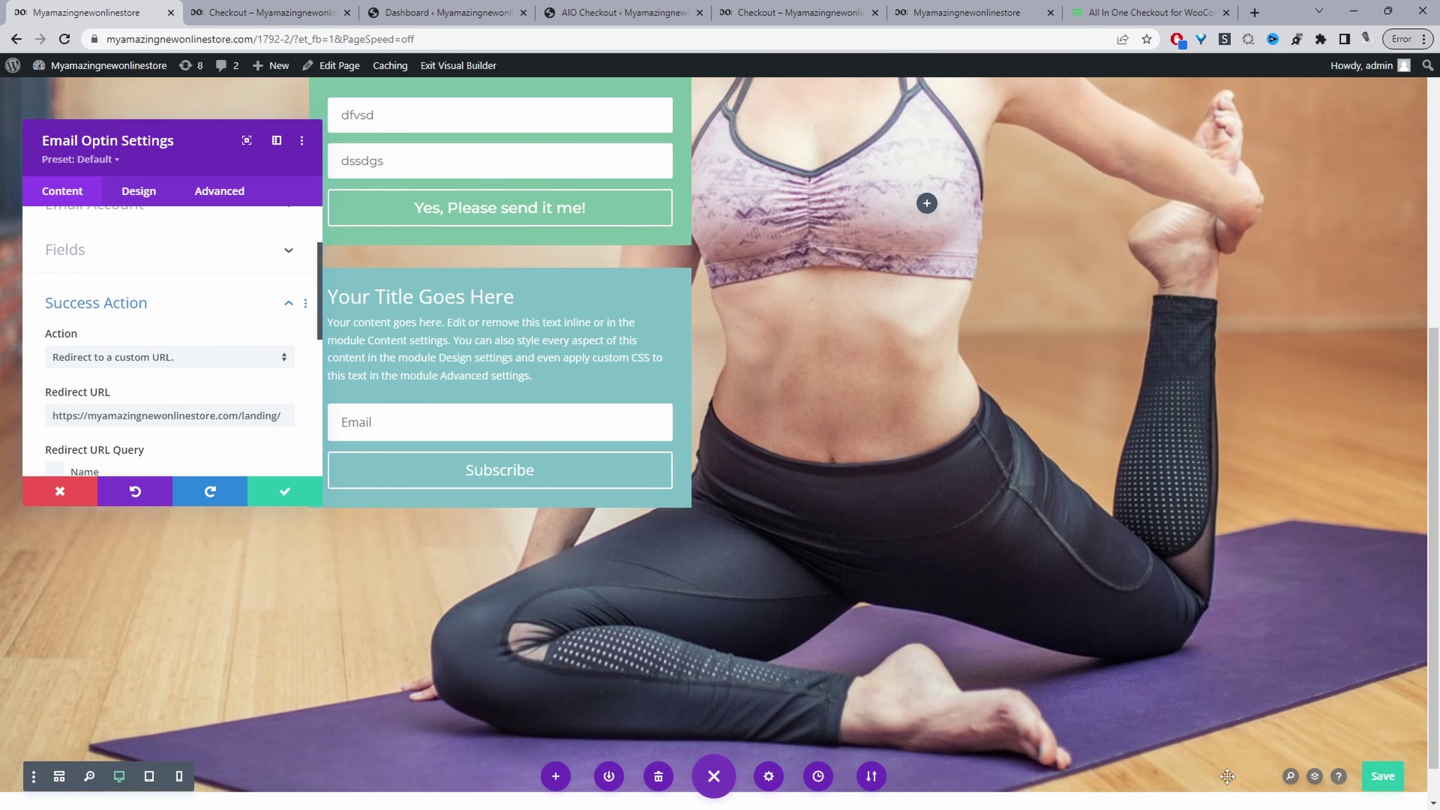
click(1384, 785)
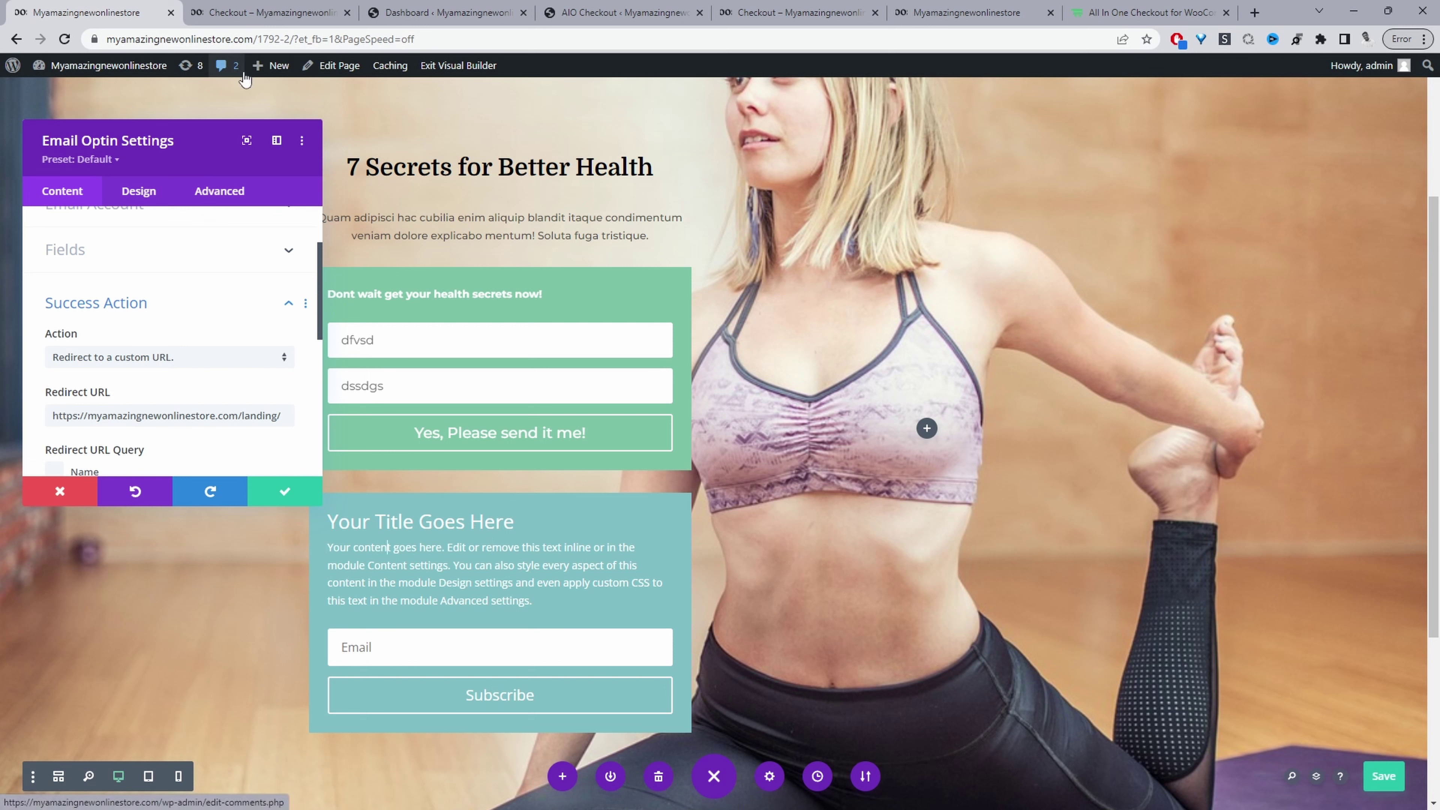
Open the site dashboard in a new tab and bring up the link settings of the Landing page's header Unlock Offer button
mouse_move(249, 73)
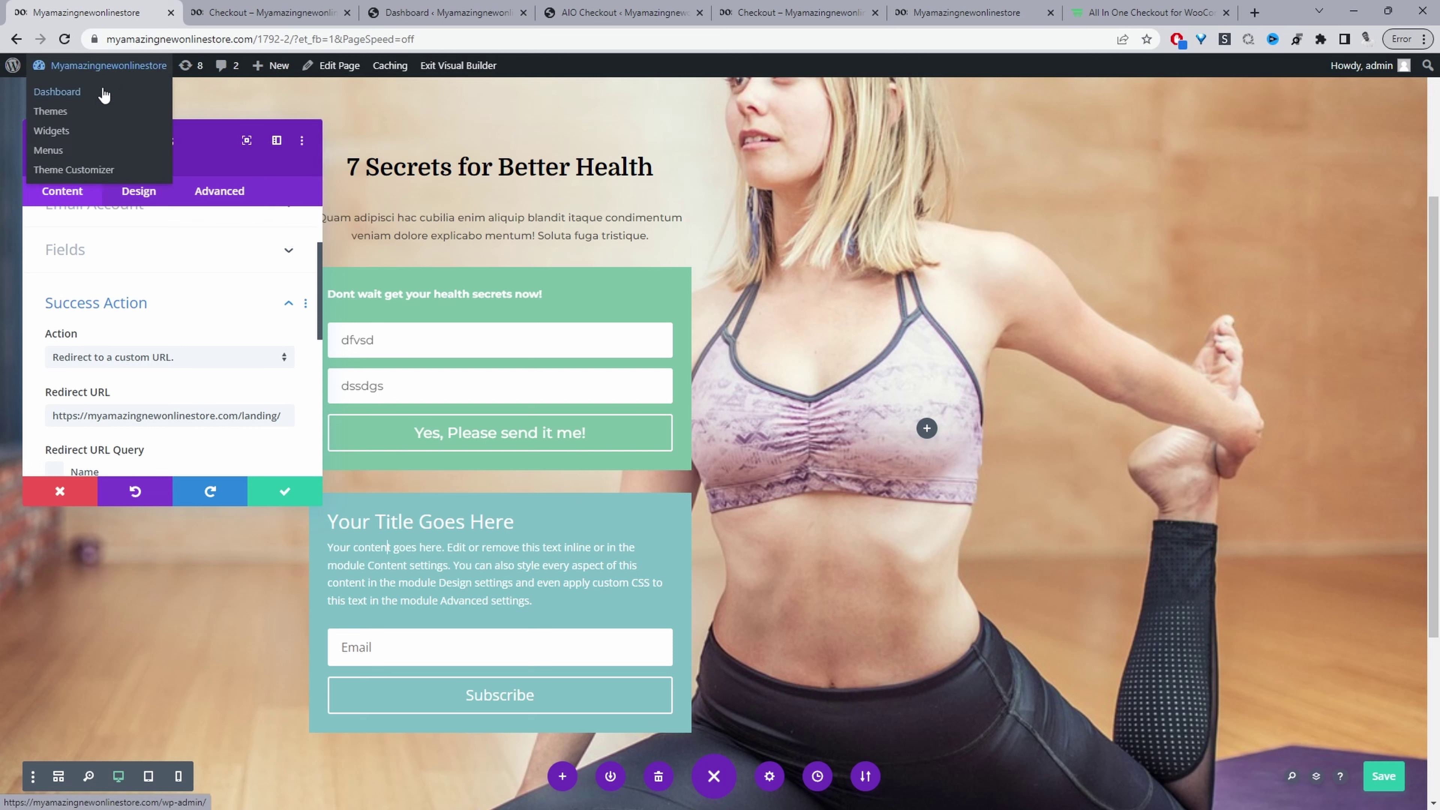
middle_click(104, 93)
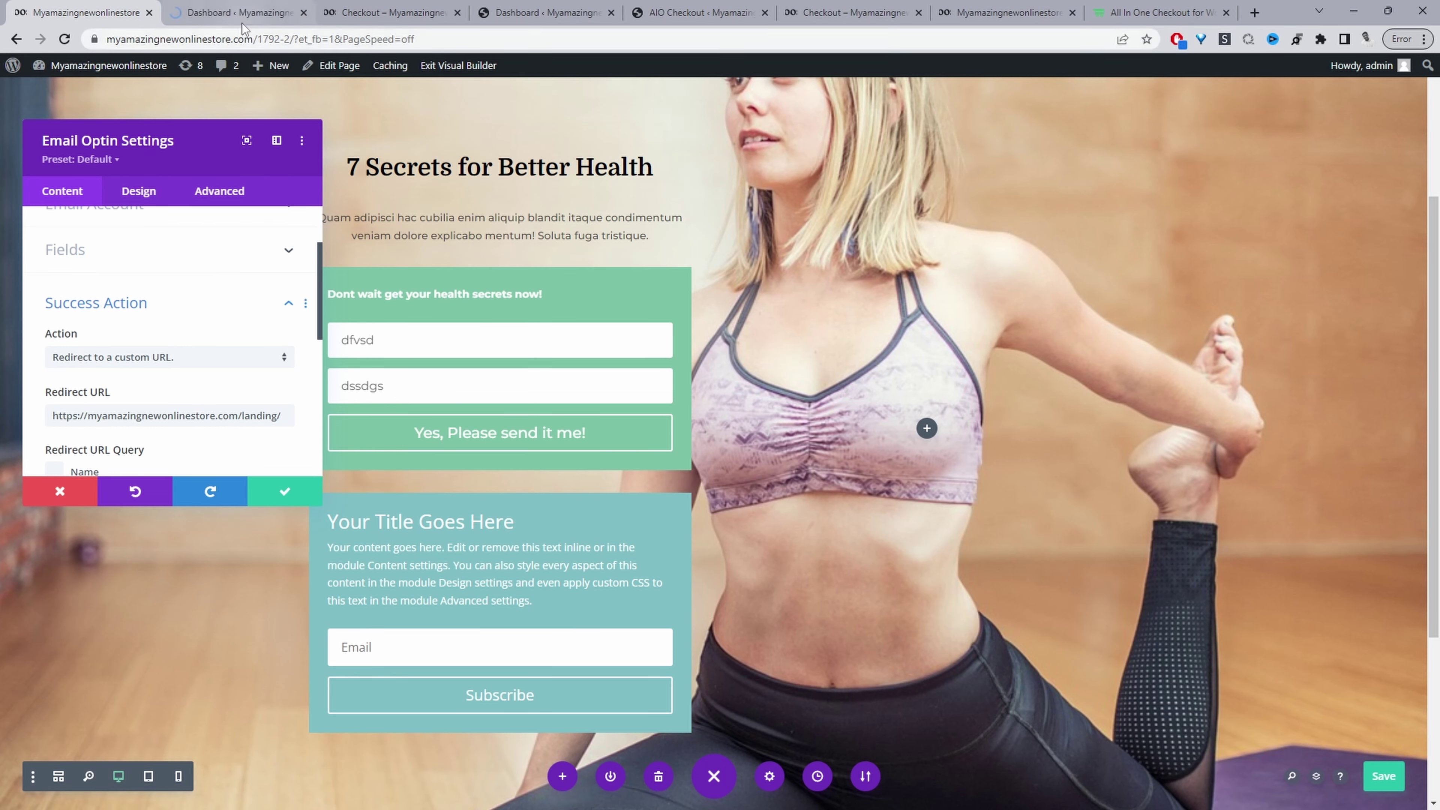
click(233, 12)
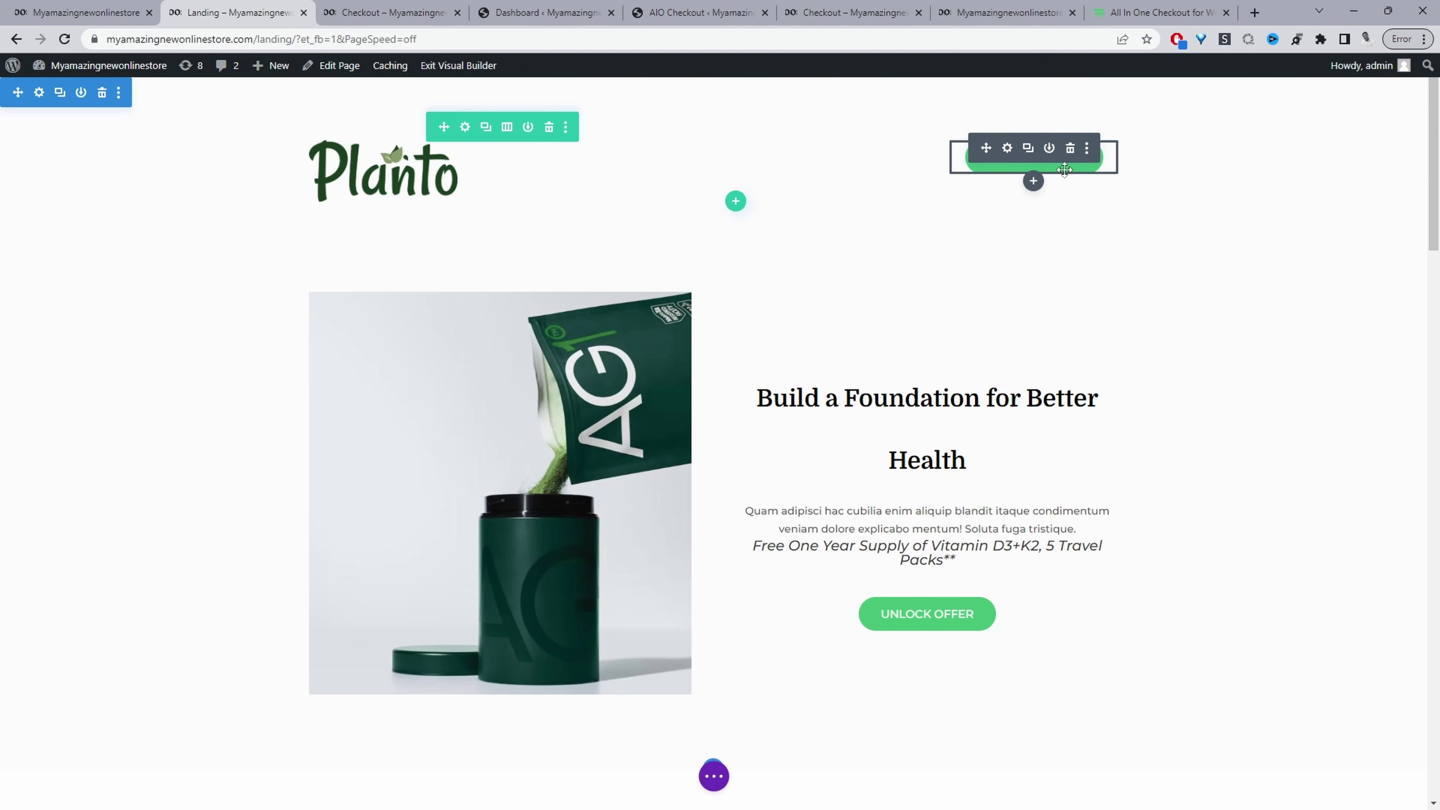
click(1007, 150)
scroll(140, 377, down, 1)
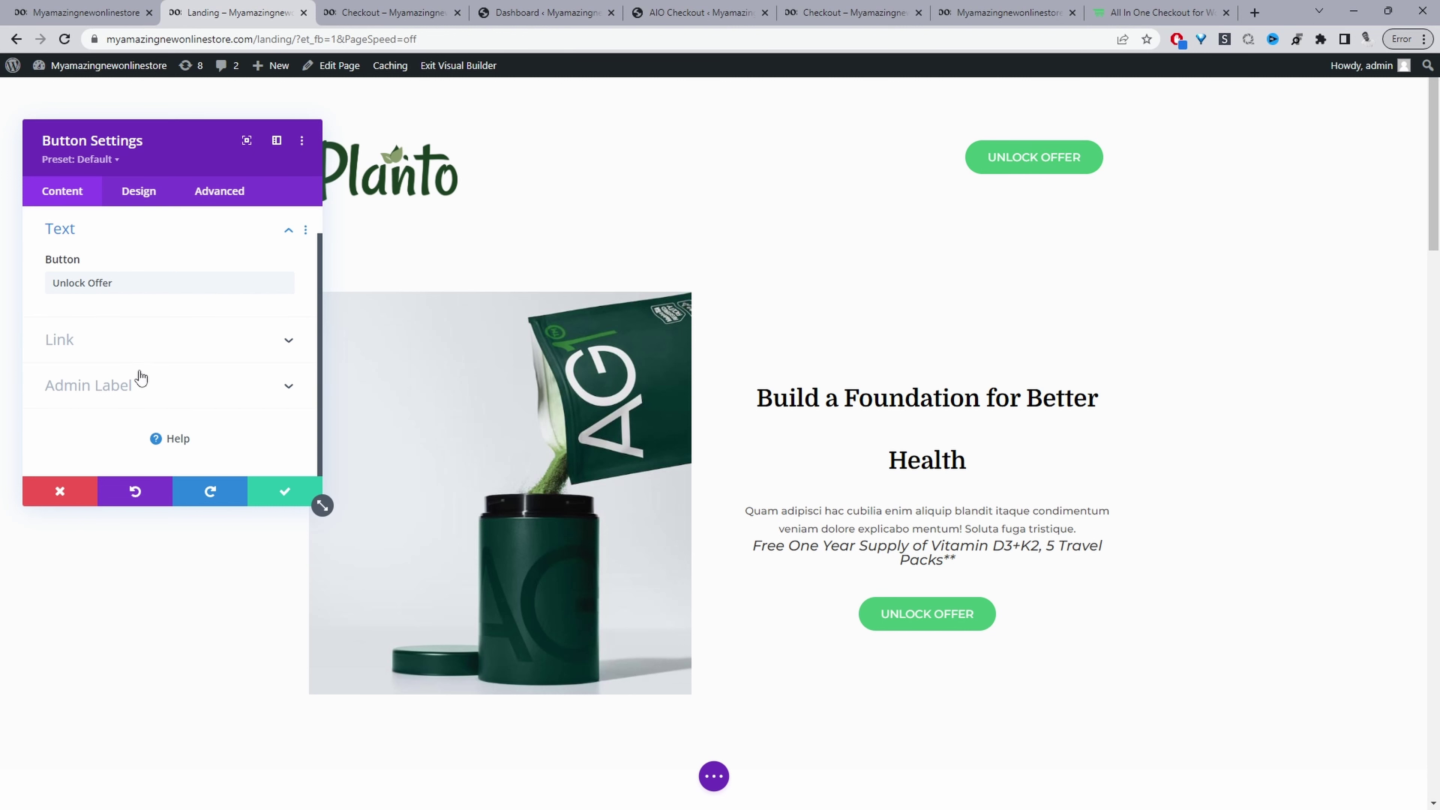
click(150, 339)
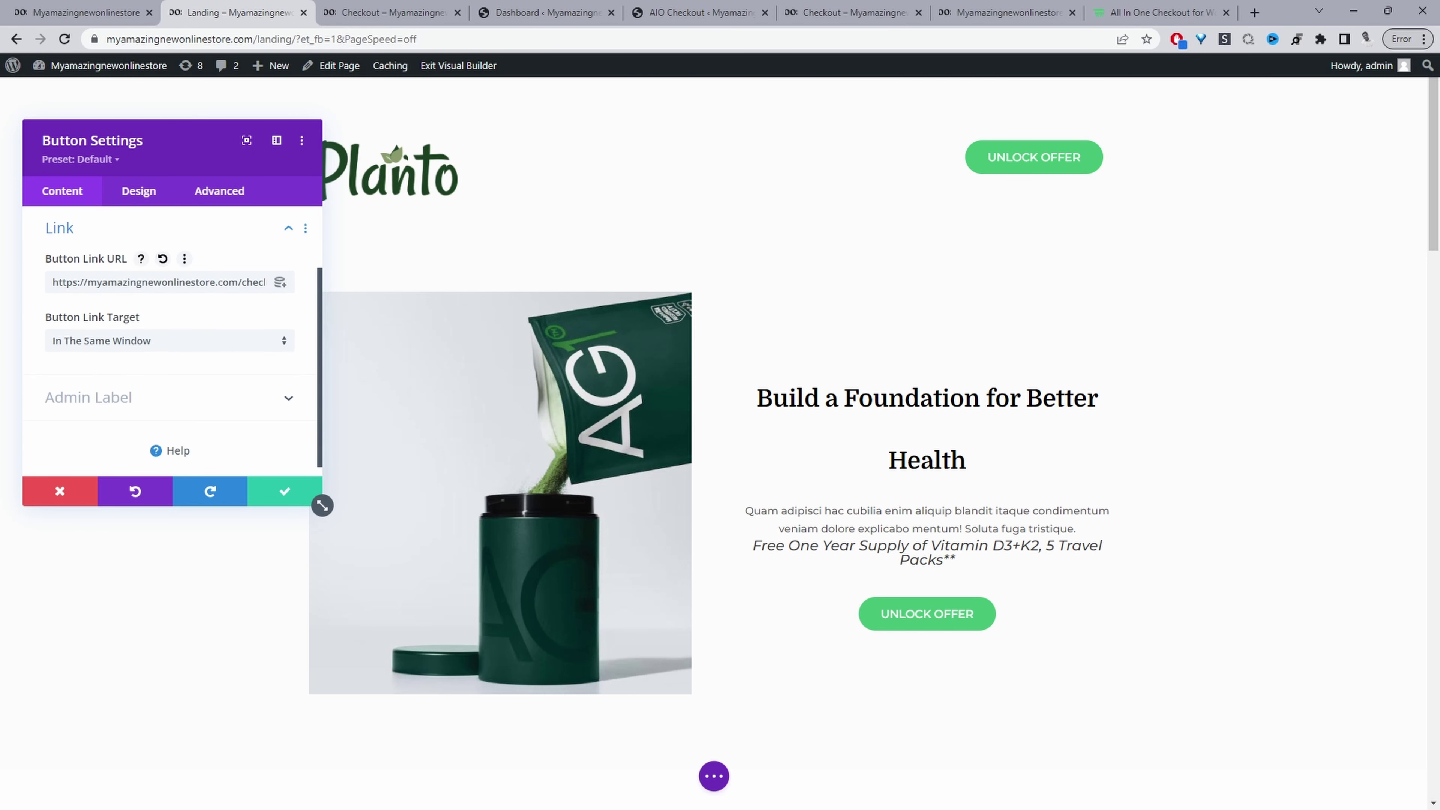
mouse_move(286, 282)
mouse_down()
mouse_move(195, 282)
mouse_move(289, 283)
mouse_up()
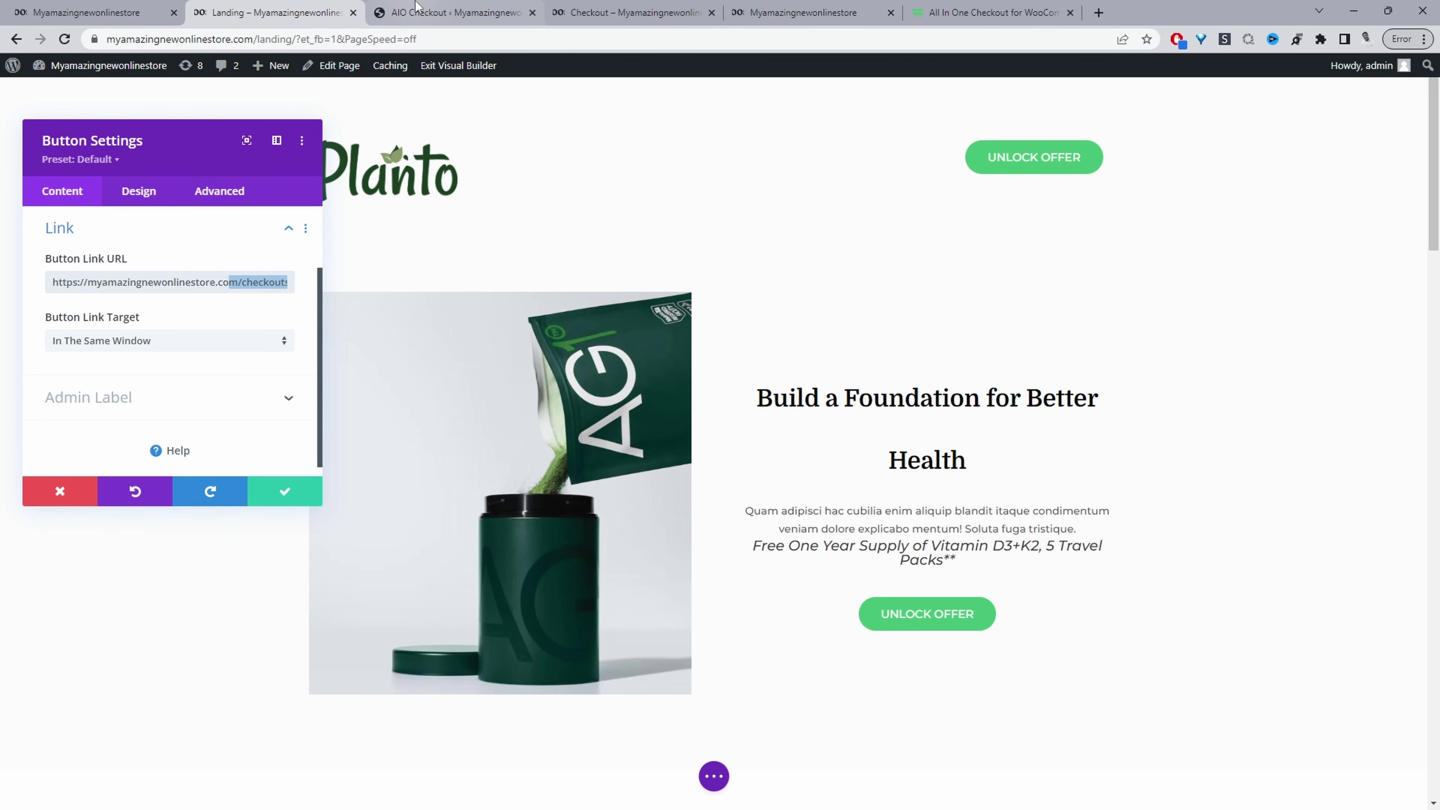
Copy the page link of the global checkout from the All in One Checkout overview
click(417, 5)
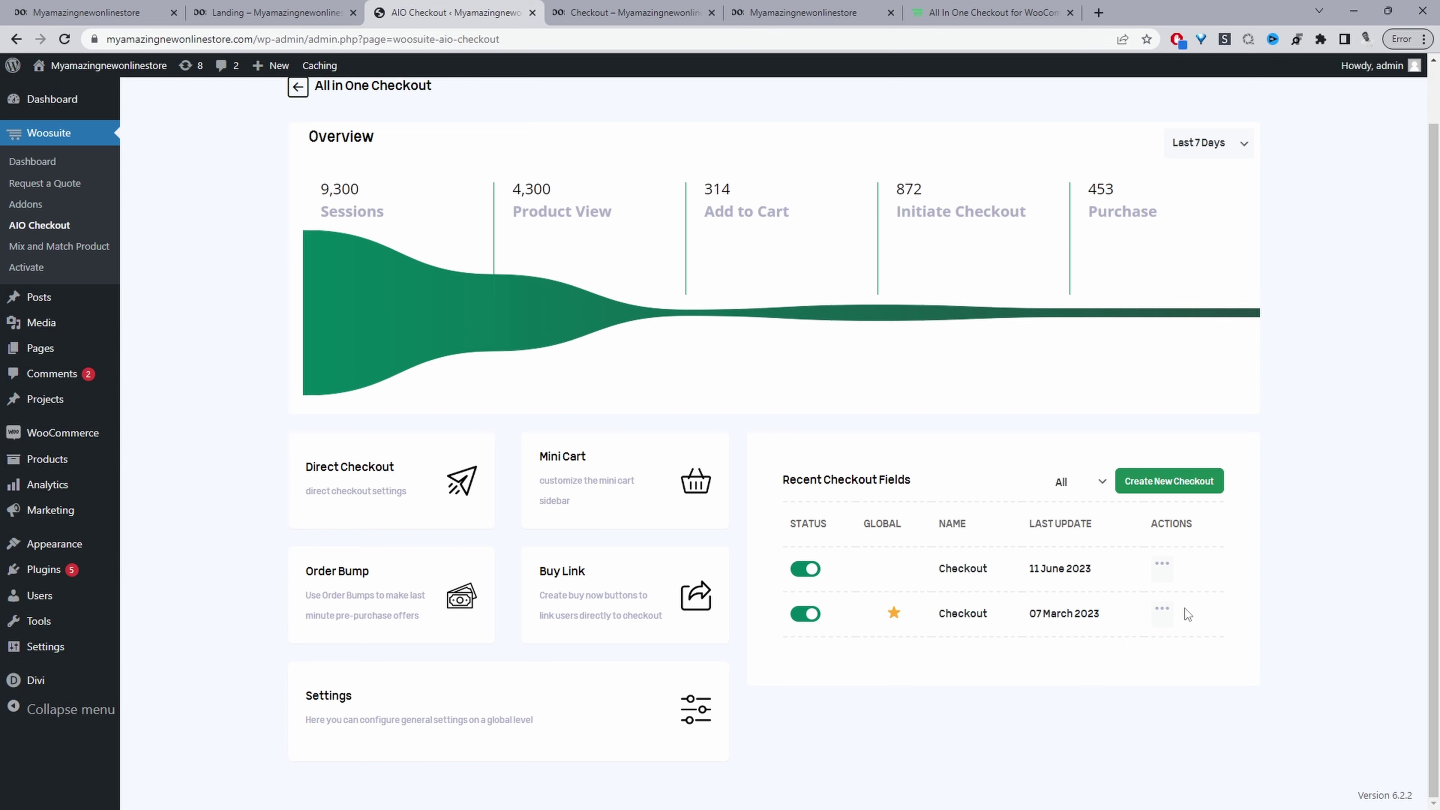
click(1163, 614)
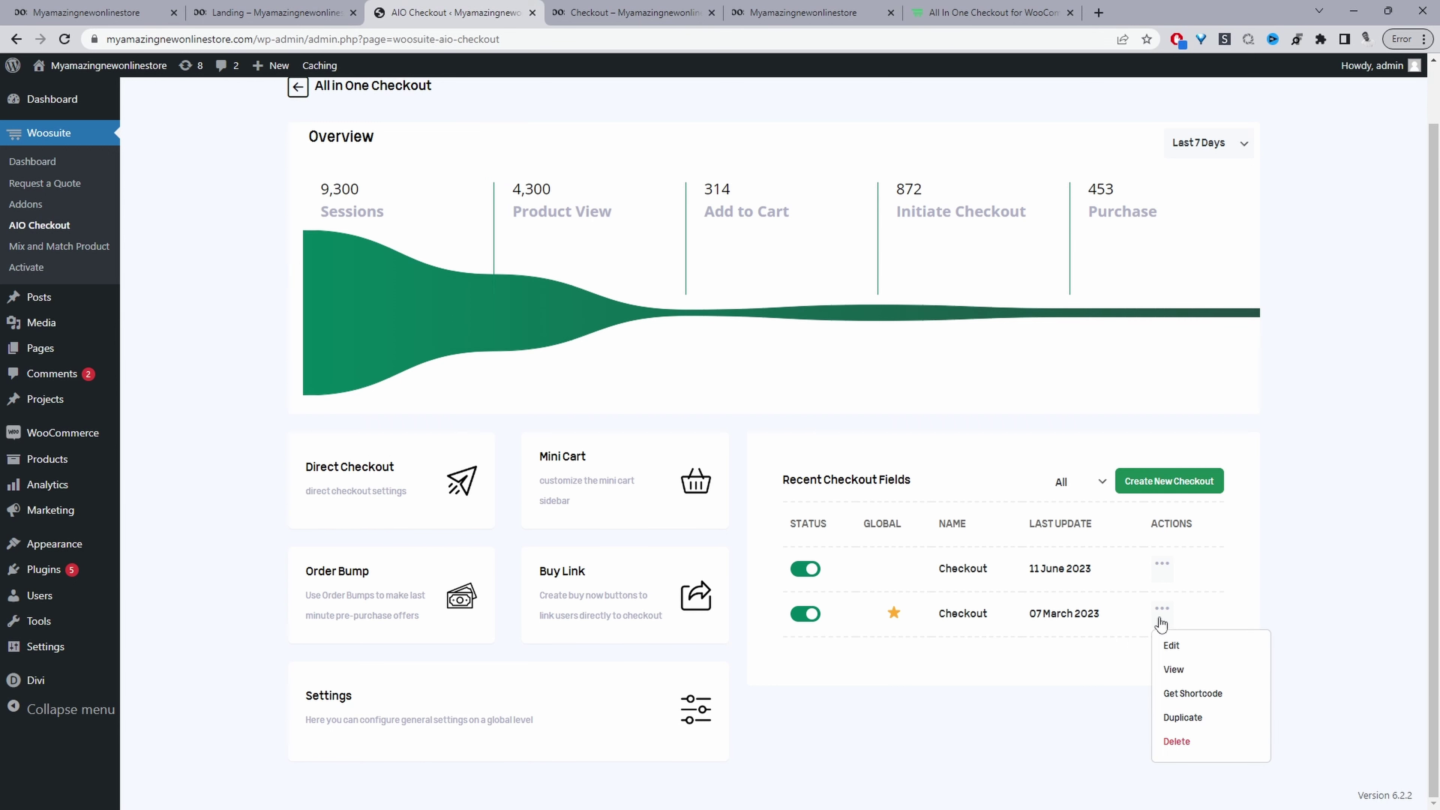
right_click(1180, 671)
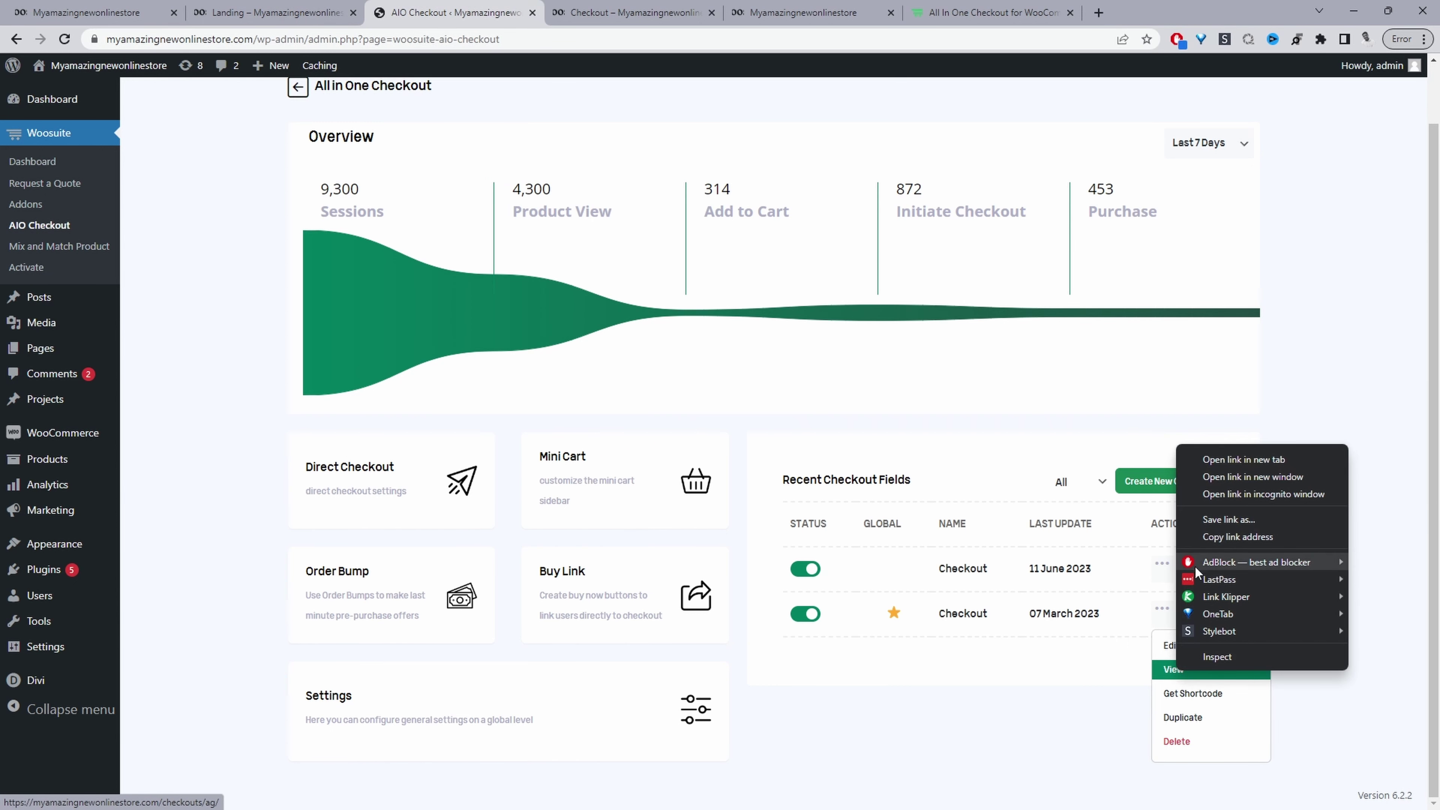
click(1215, 538)
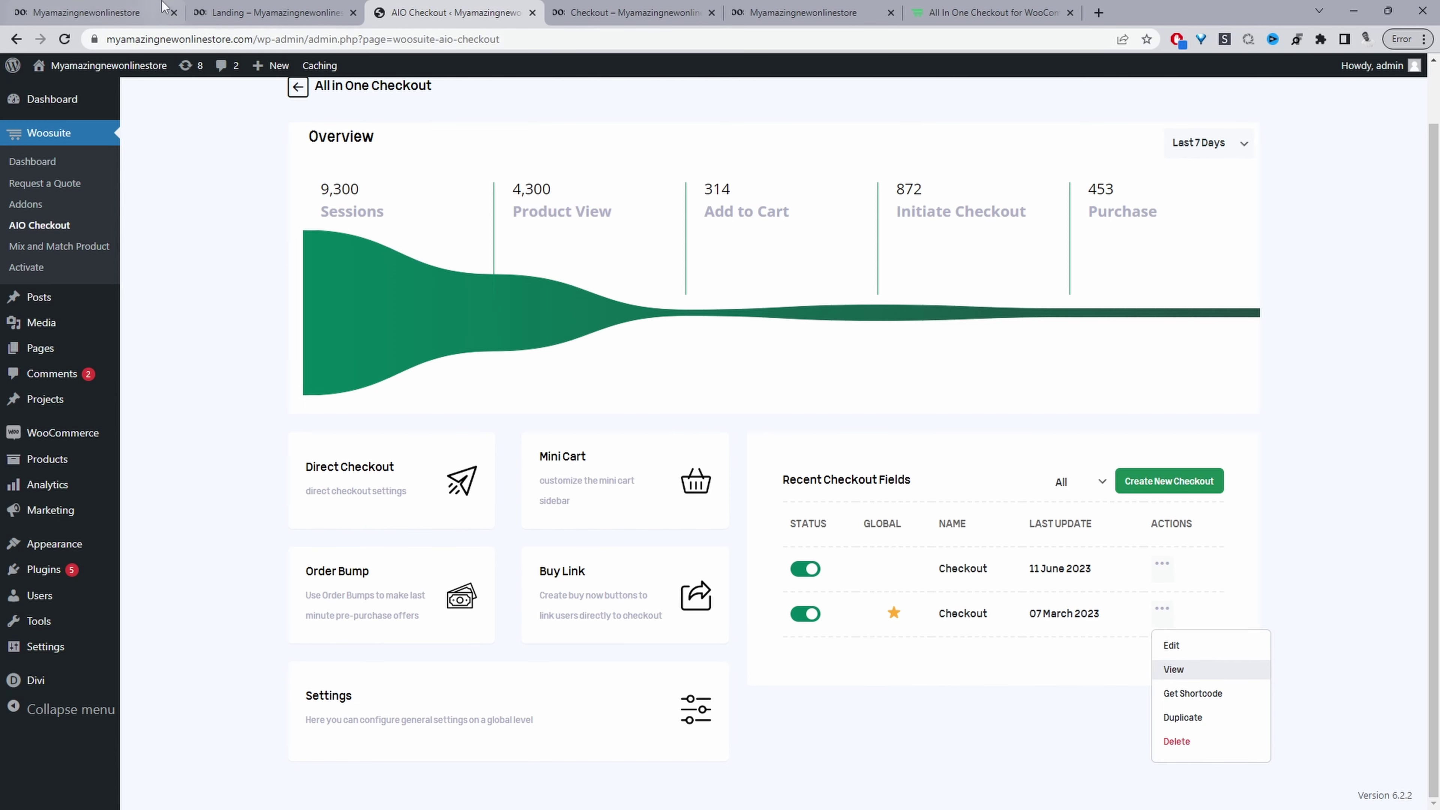
Replace the header Unlock Offer button's link URL with the copied checkout link and save the button module
click(250, 12)
triple_click(116, 282)
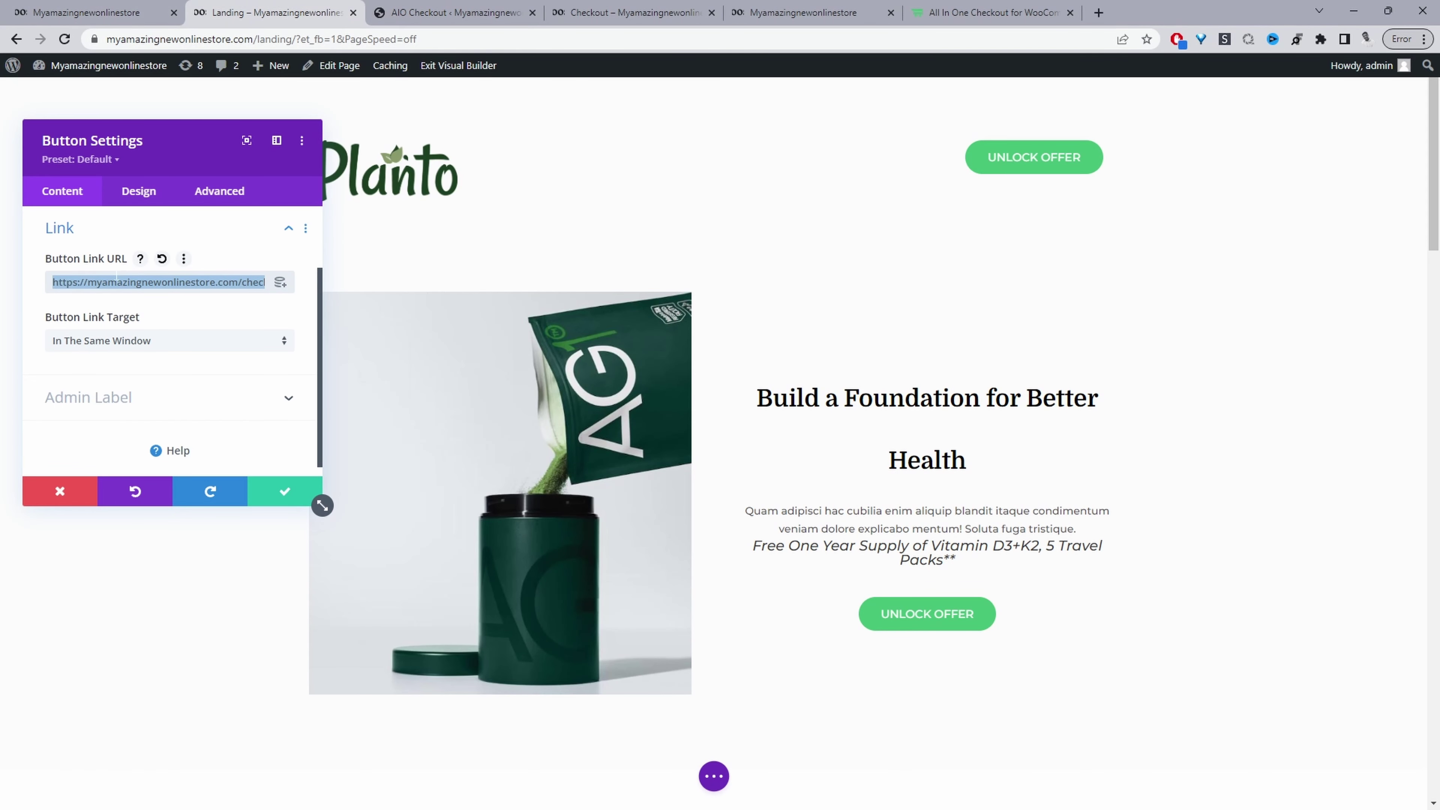
right_click(110, 275)
click(232, 353)
click(311, 497)
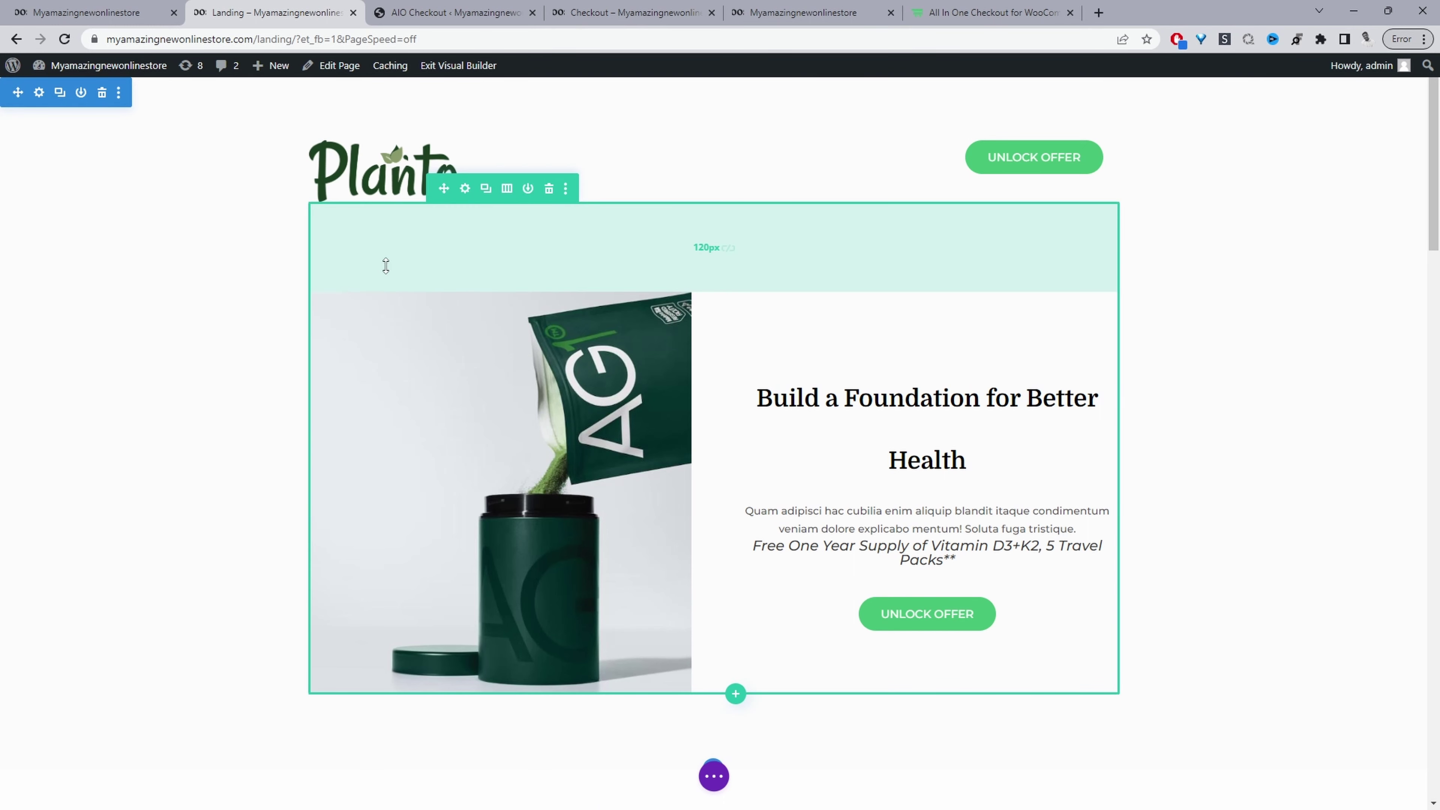
Look through the landing page and copy the global checkout's shortcode from the All in One Checkout overview
scroll(386, 266, down, 20)
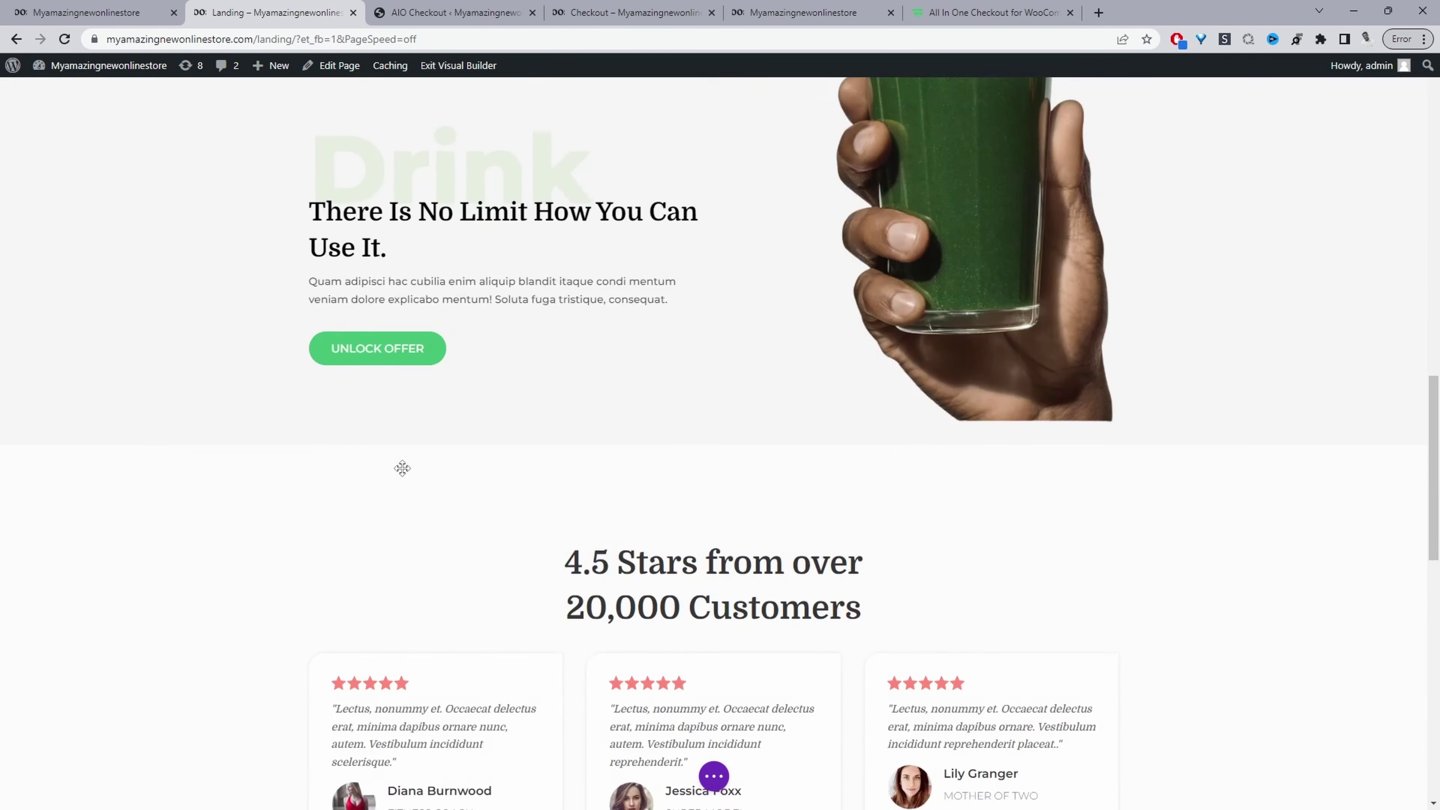
scroll(402, 468, down, 8)
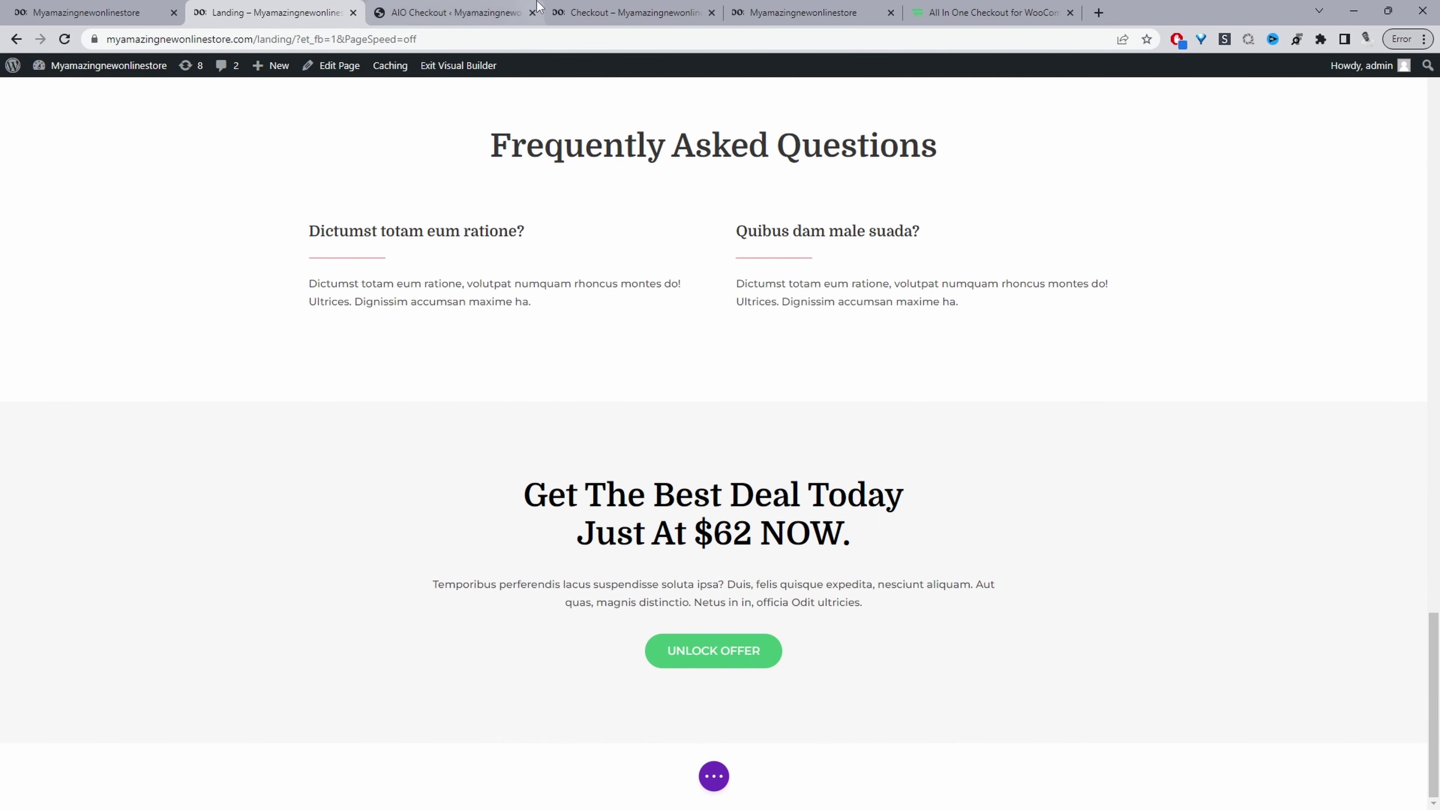
click(453, 12)
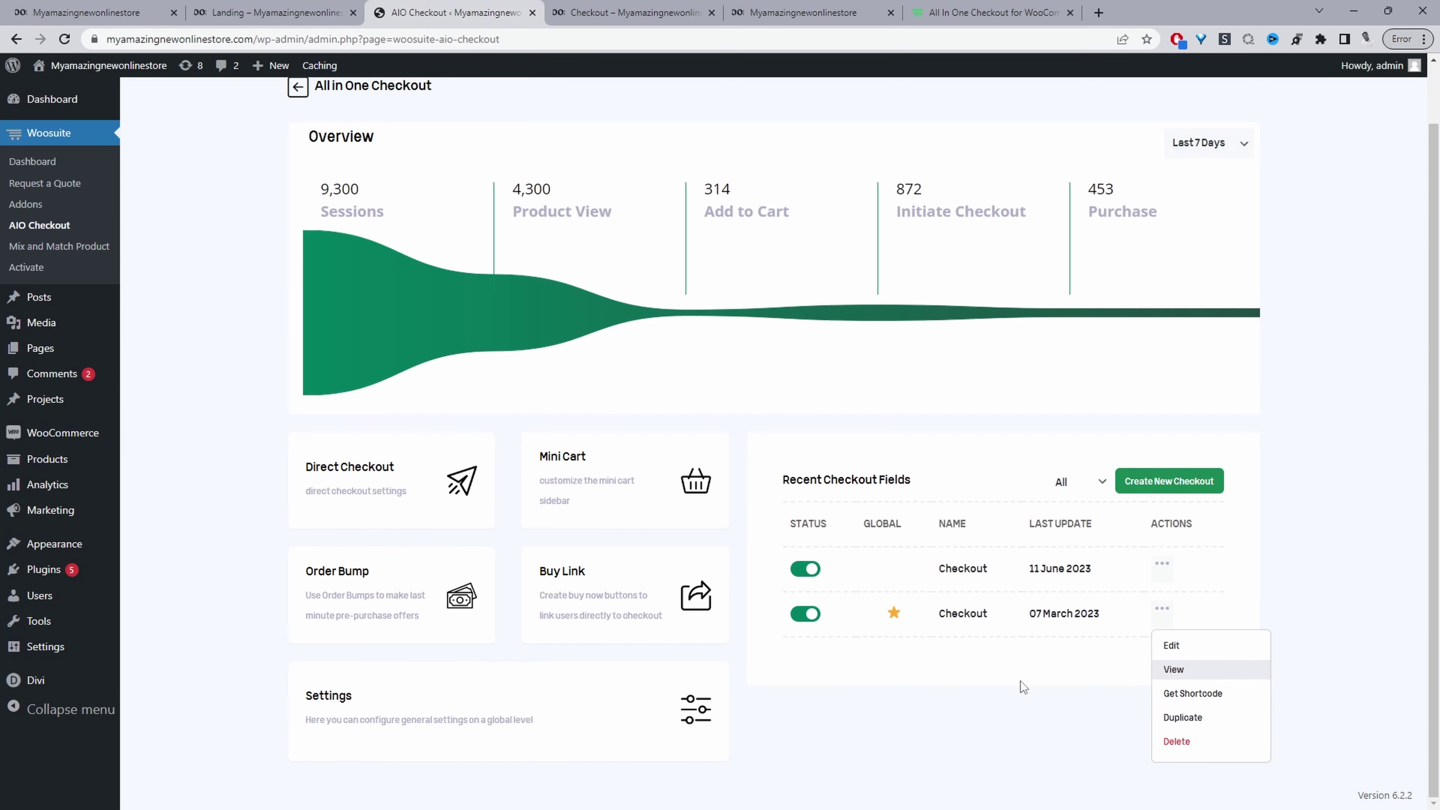
click(1181, 702)
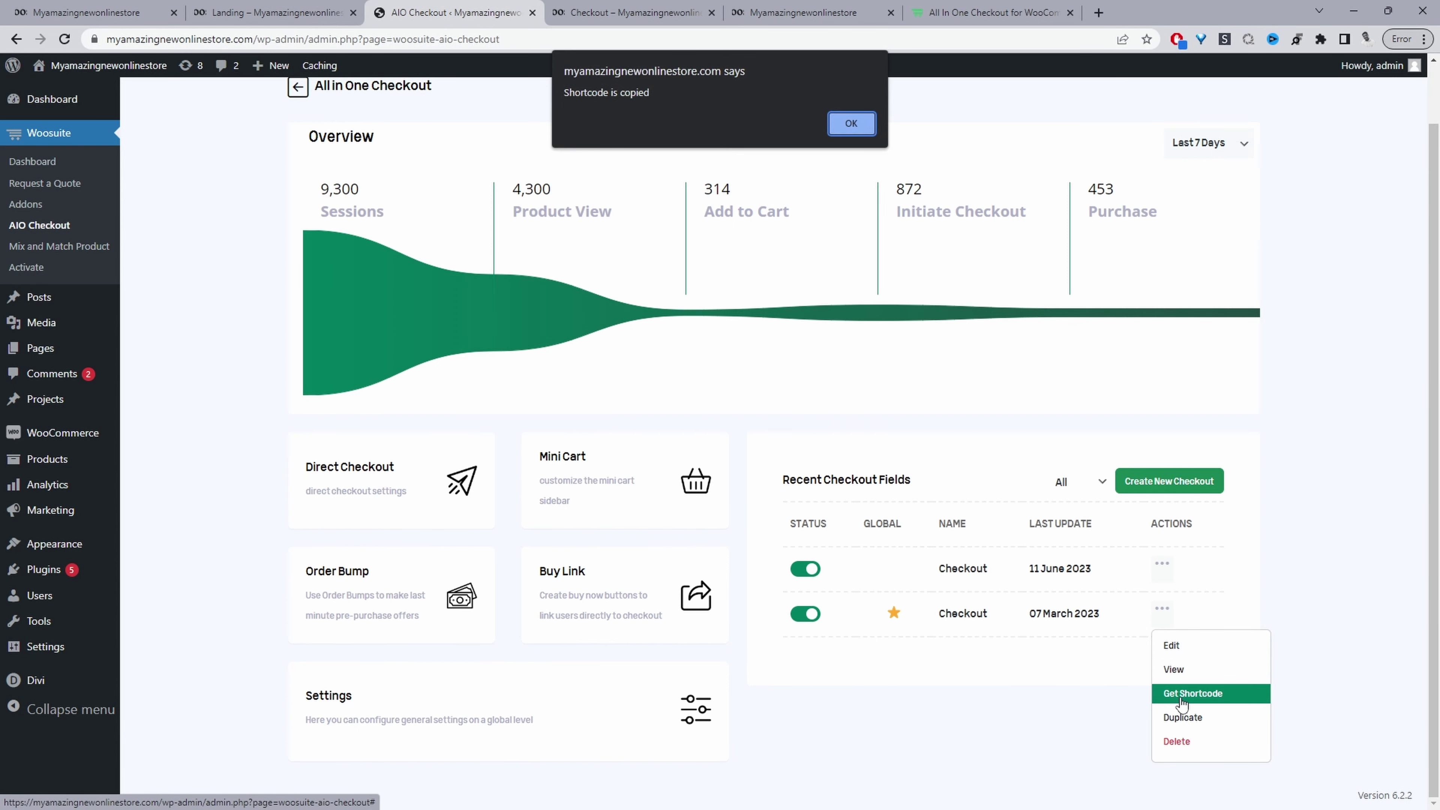
click(850, 126)
Insert a Text module containing [wooaio_checkout id=170] below the "Get The Best Deal Today" paragraph and review the embedded checkout form
click(247, 11)
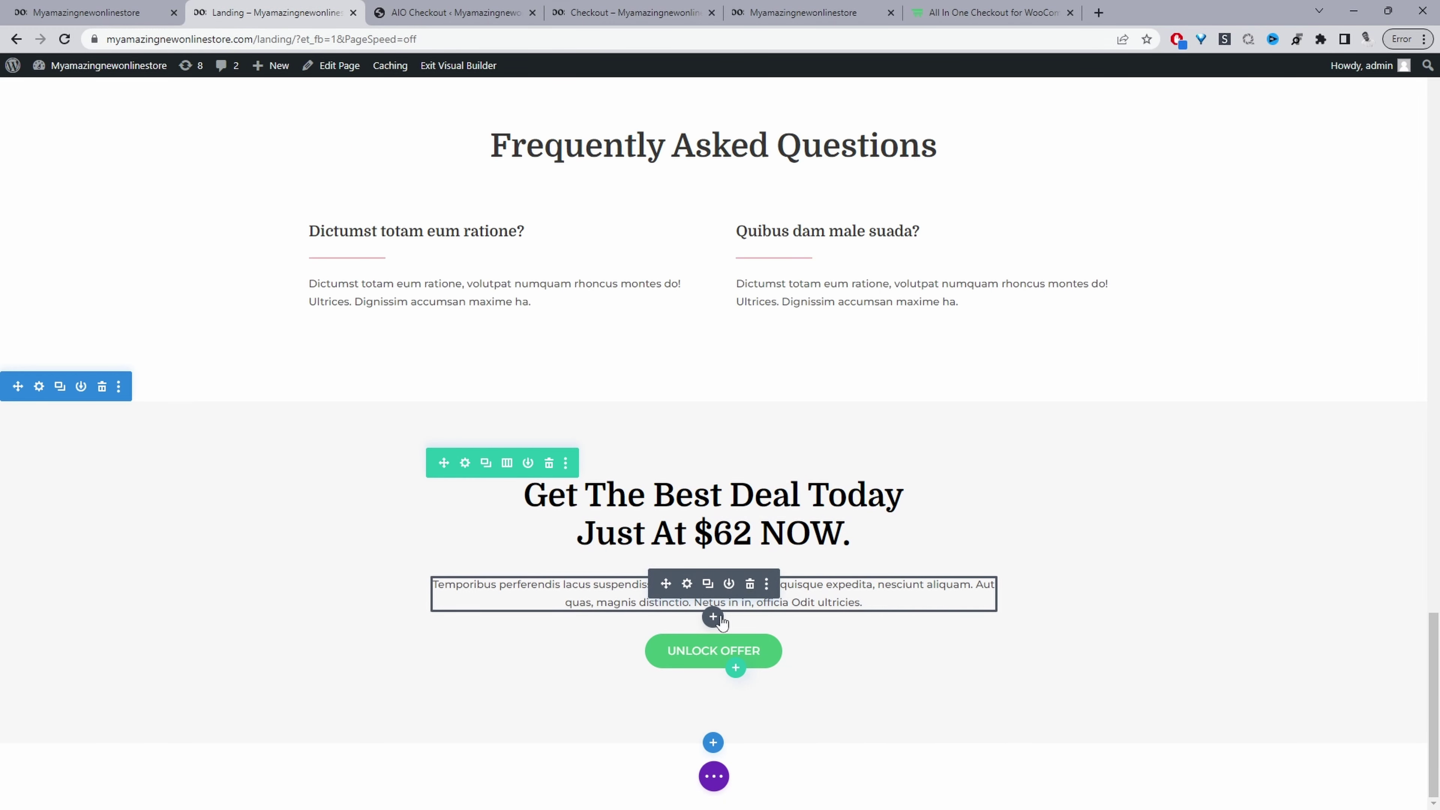
click(713, 616)
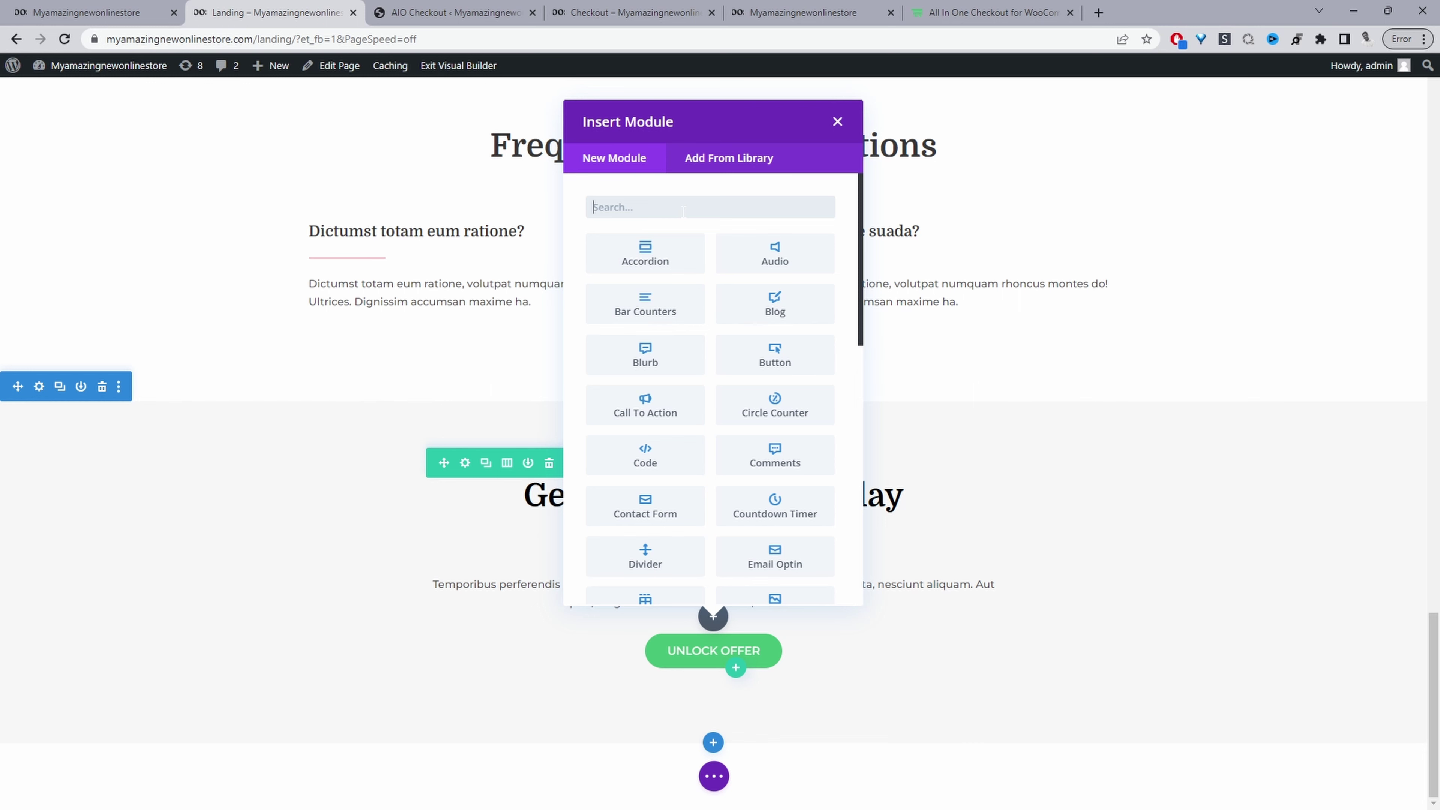
text(tex)
click(647, 253)
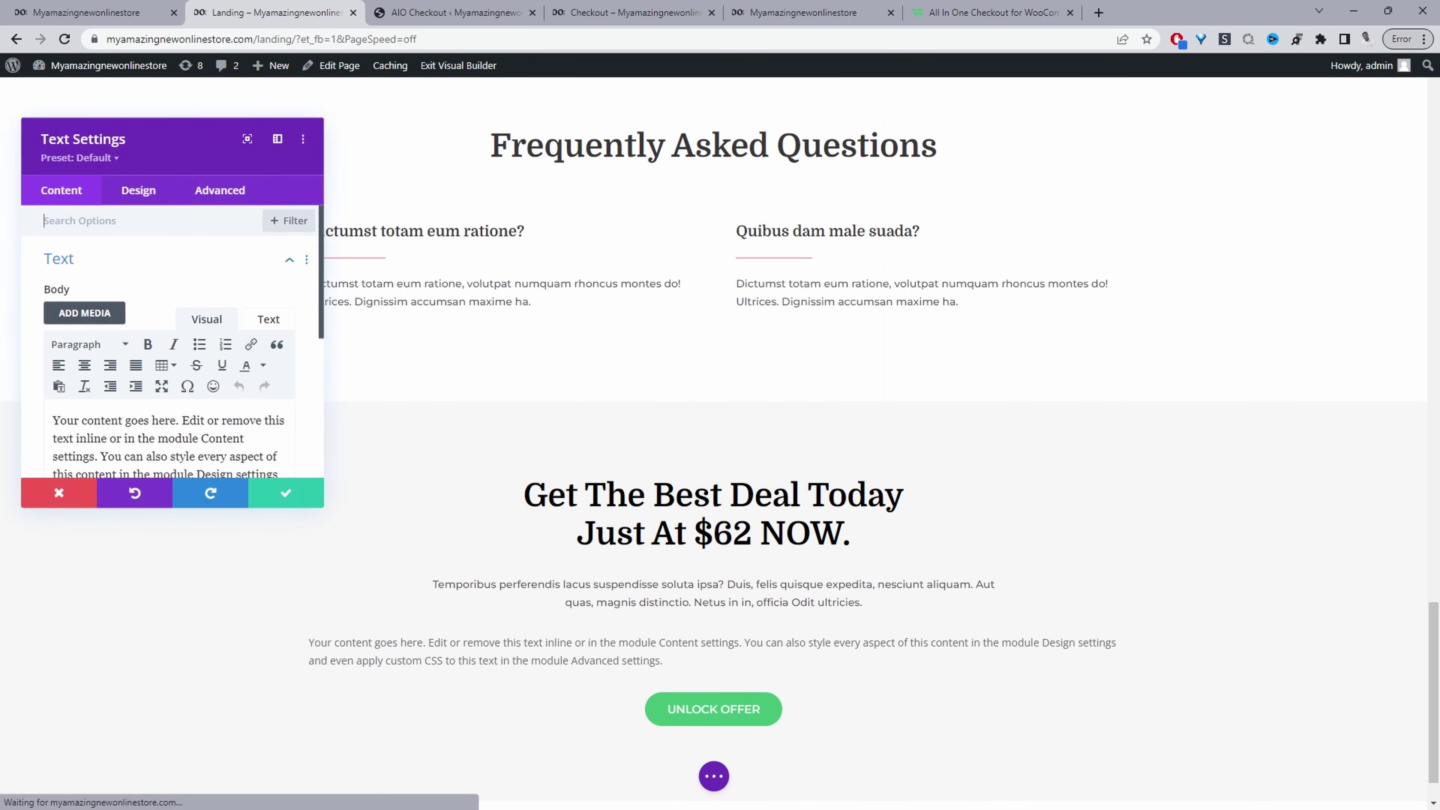
key(ctrl+a)
text([wooaio_checkout id=170])
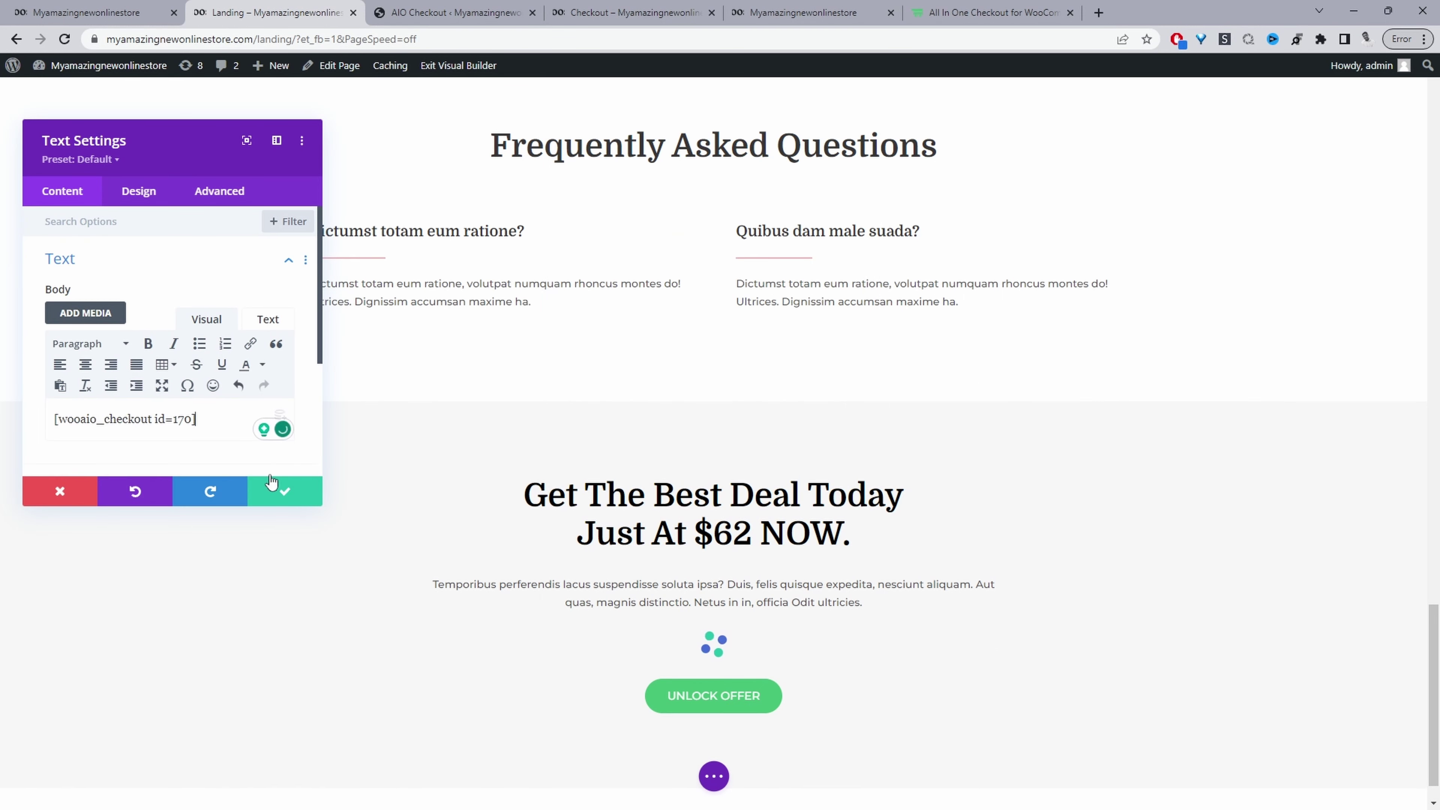
click(282, 501)
scroll(286, 497, down, 5)
scroll(286, 498, down, 1)
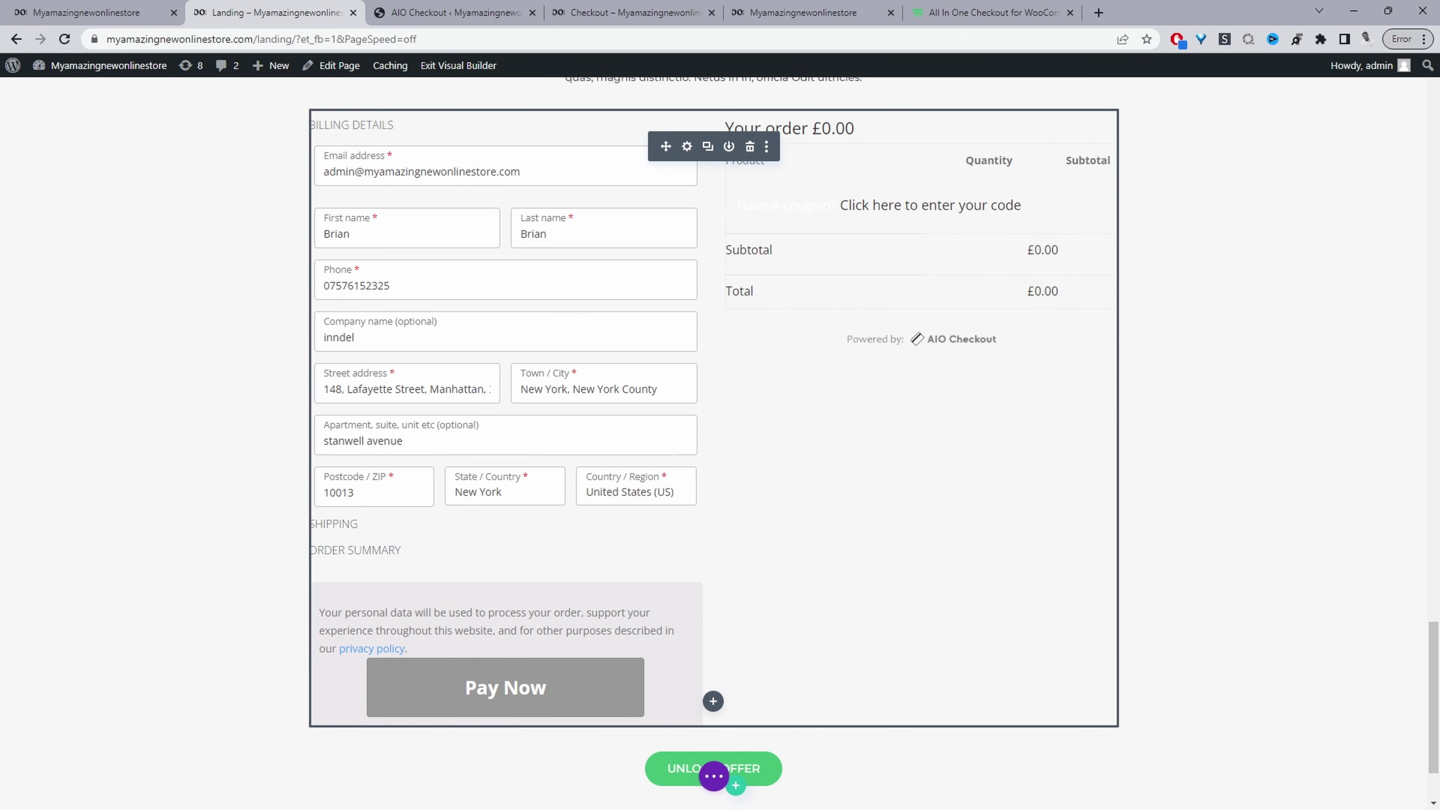
scroll(714, 442, up, 2)
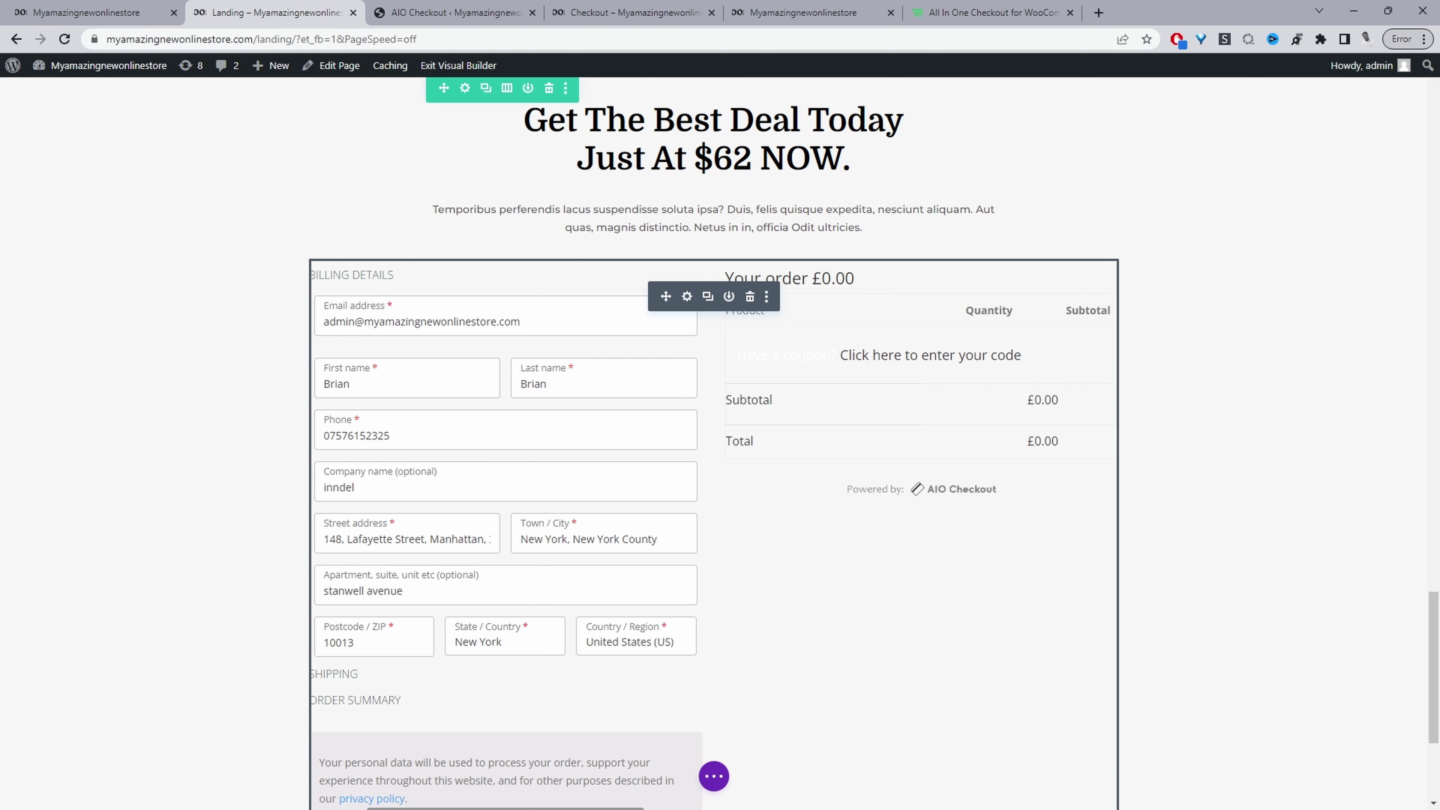
scroll(460, 586, up, 5)
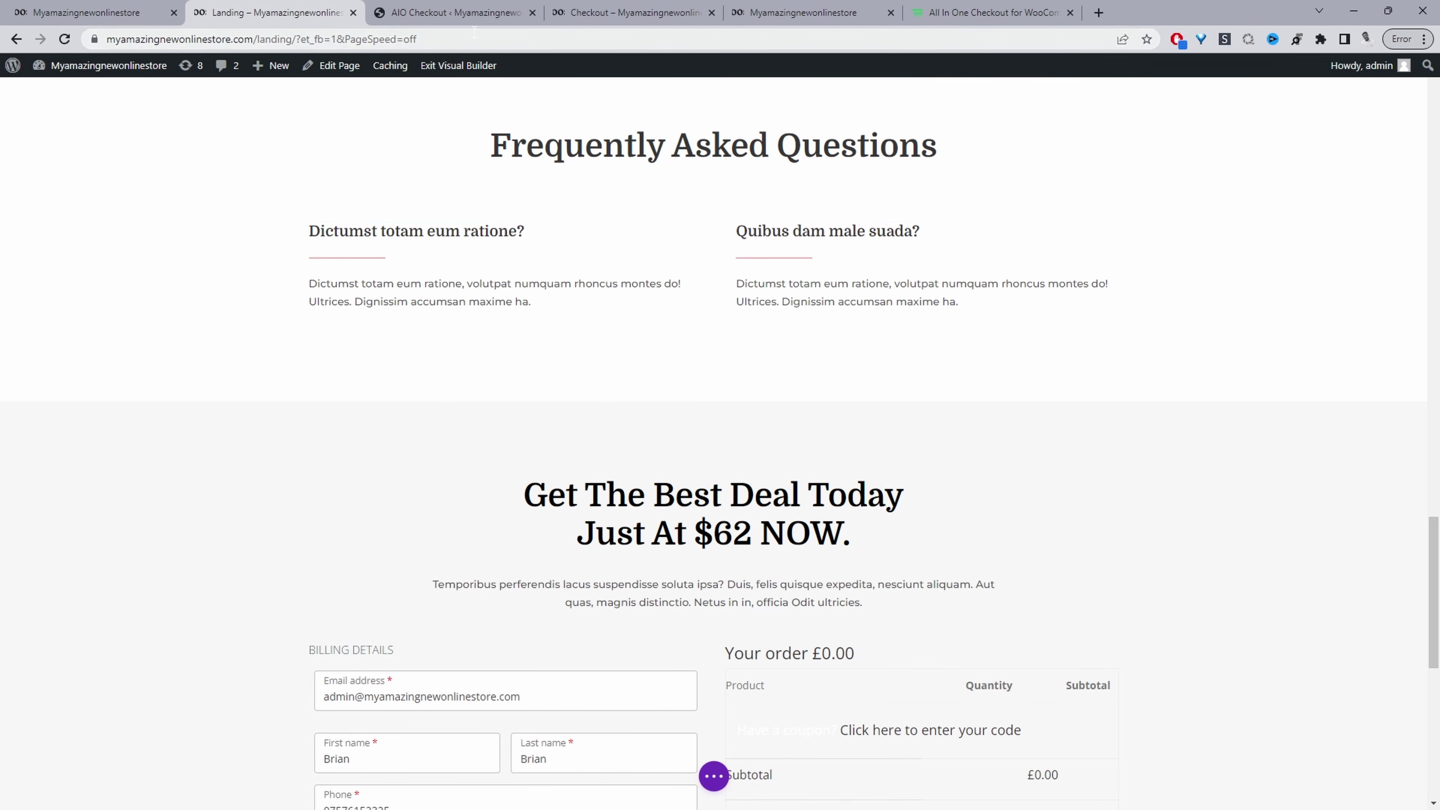
Open the "Vest upsell" order bump in All in One Checkout and review its product and discount settings
click(460, 17)
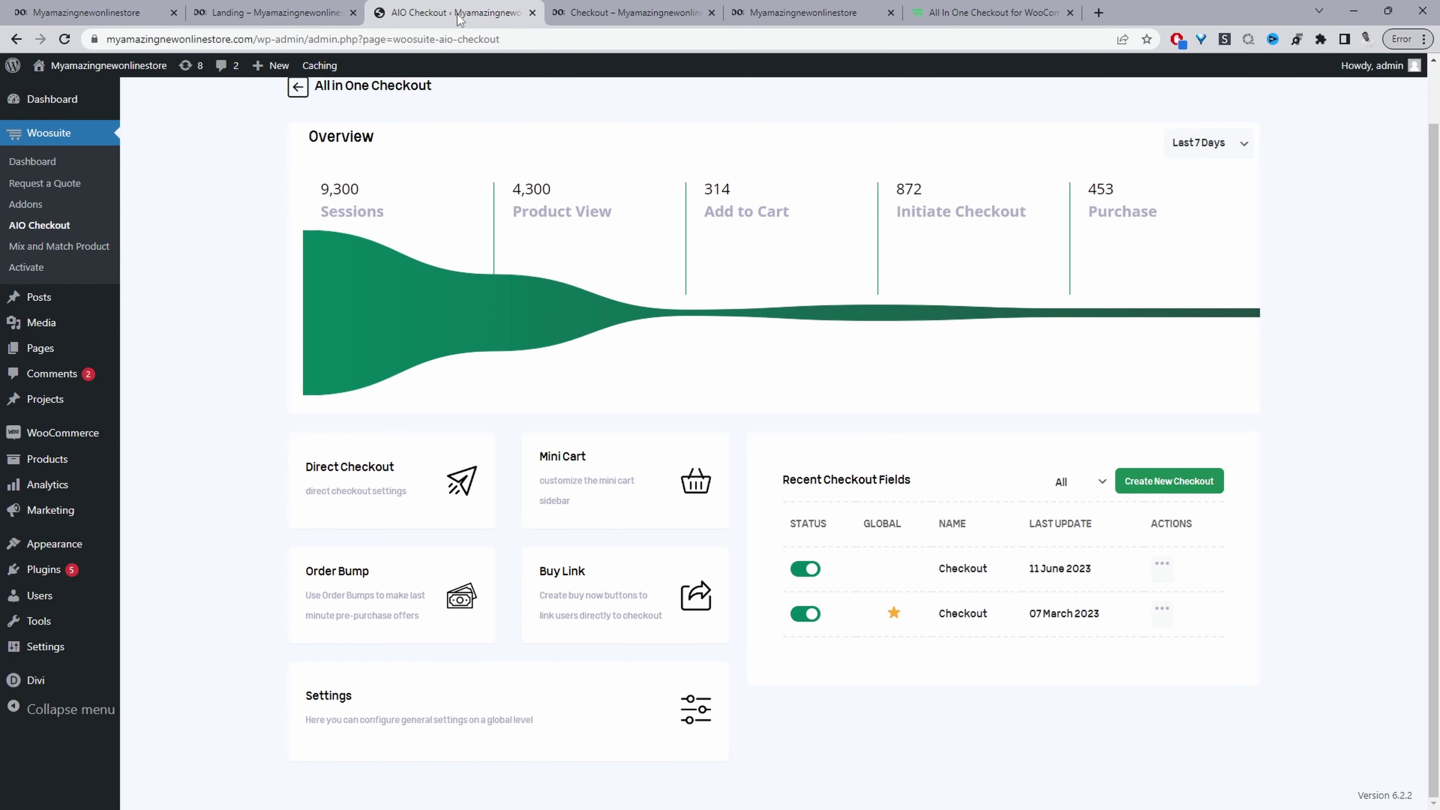
click(344, 582)
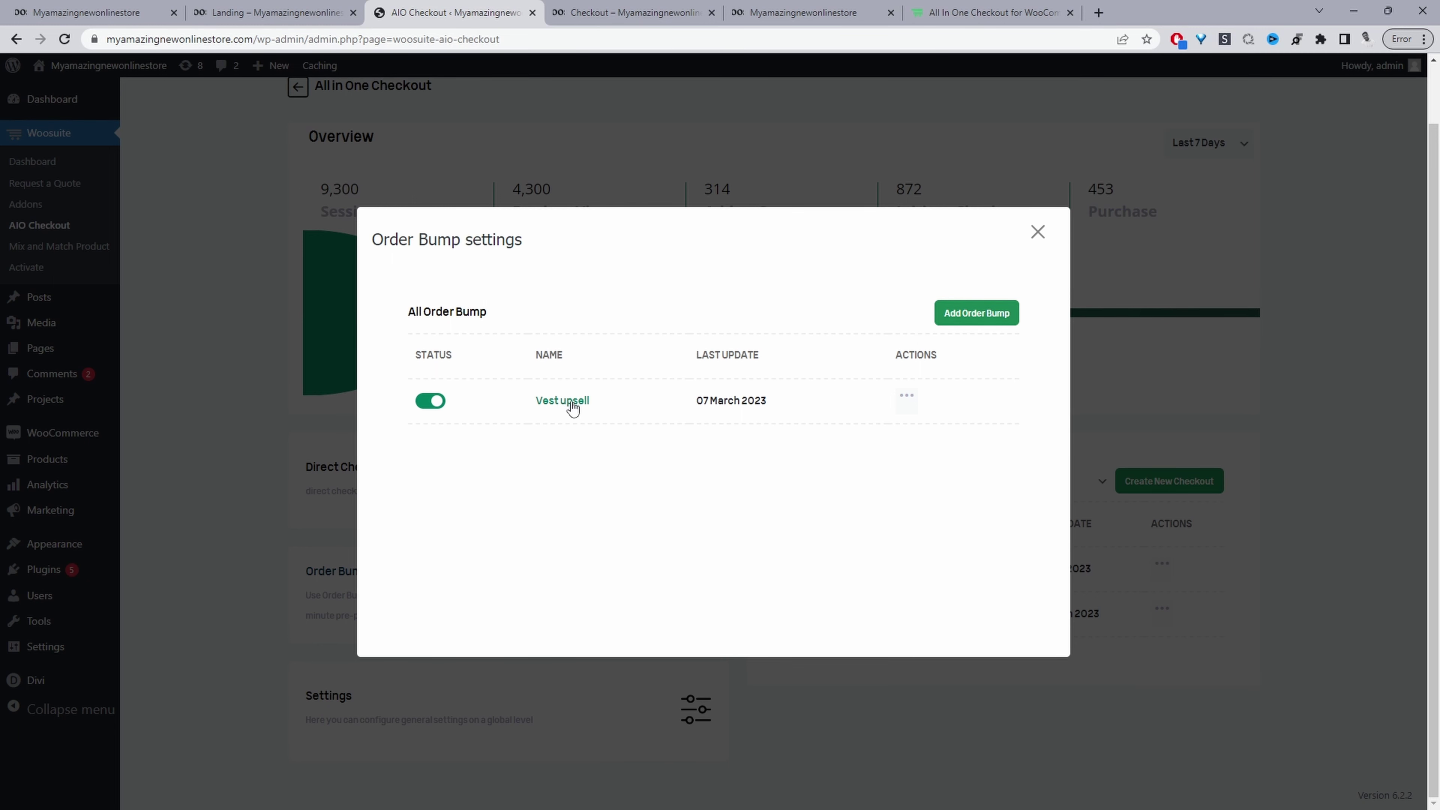
click(559, 406)
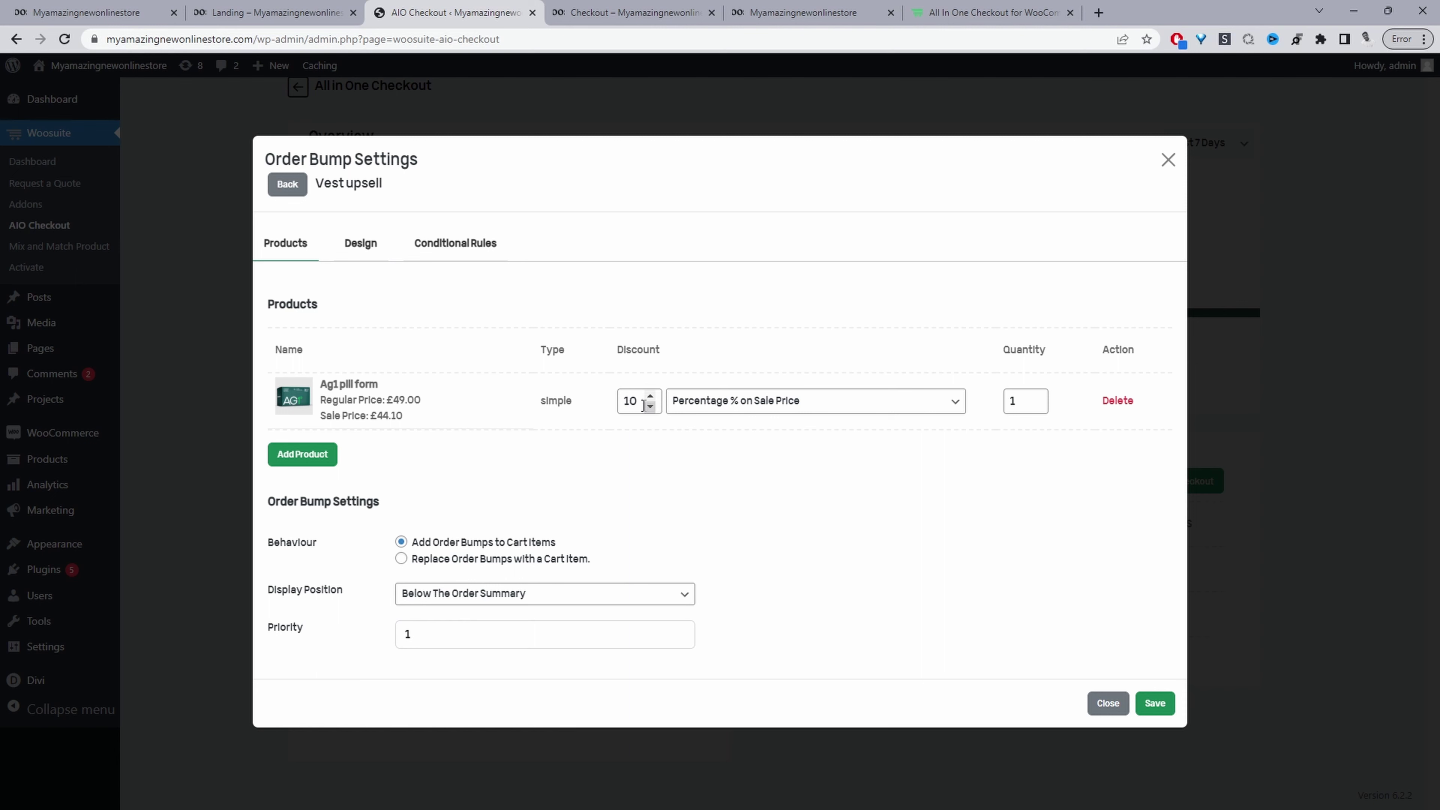
Examine the order bump's available discount types and display positions without changing either setting
click(698, 407)
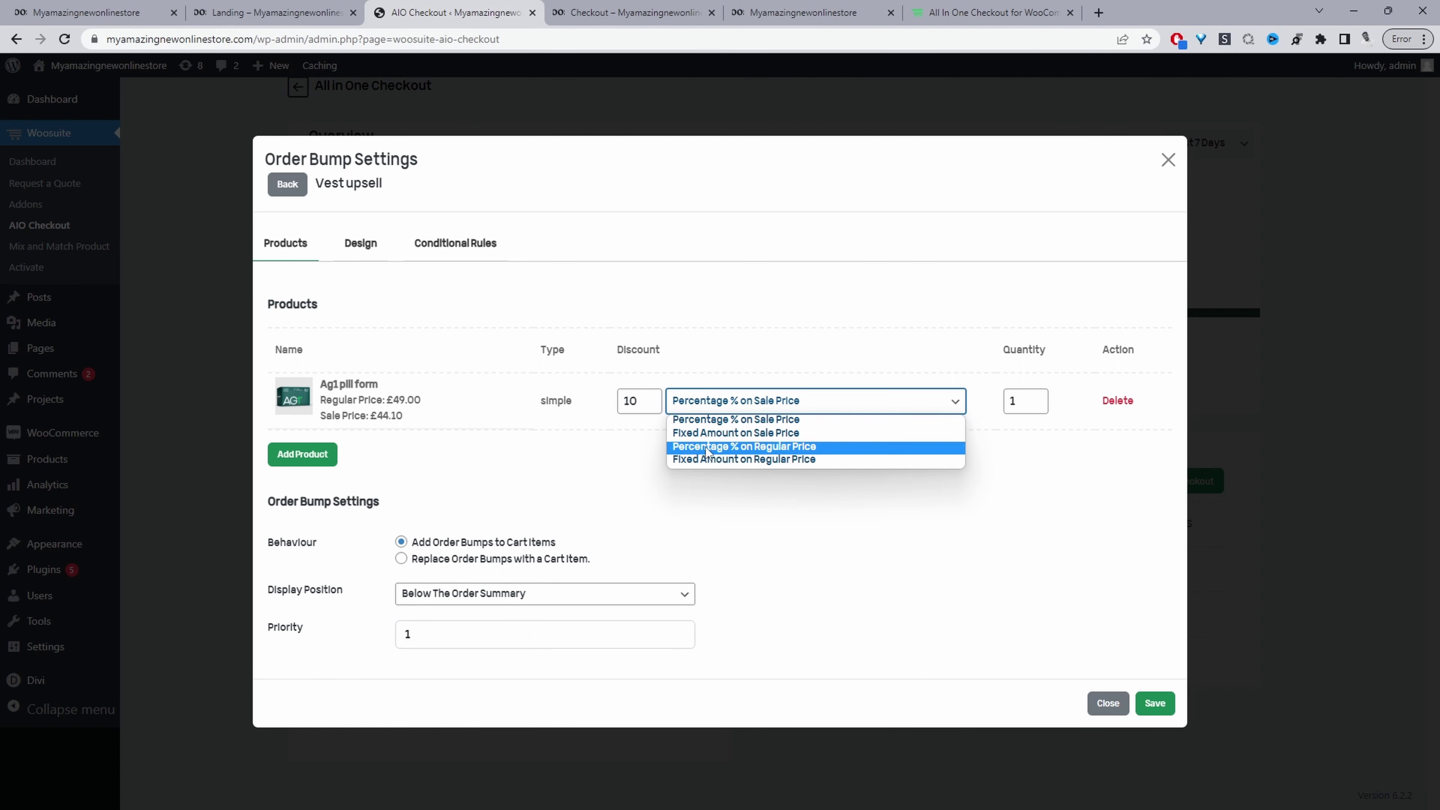
click(594, 497)
click(507, 594)
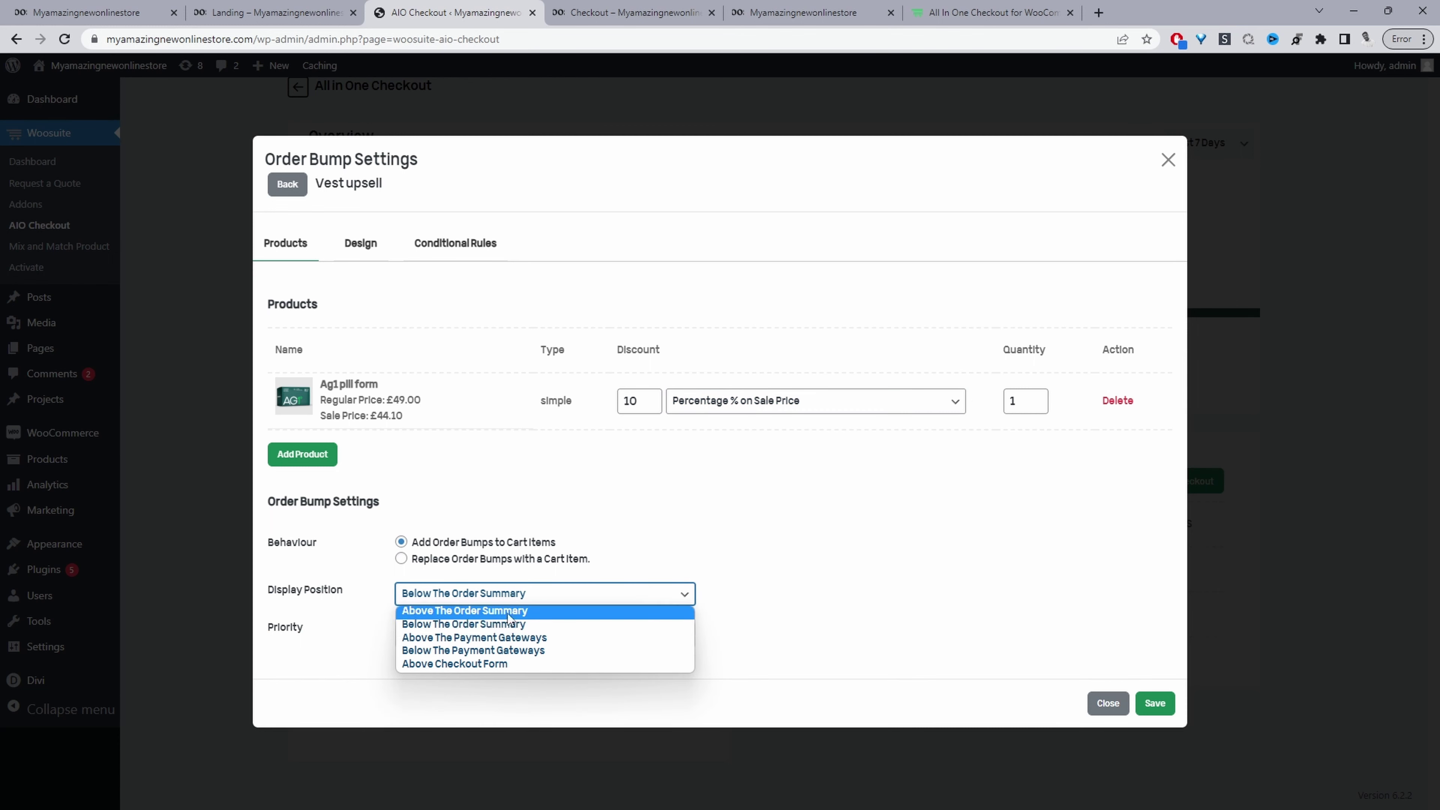
click(629, 509)
Review the order bump's design texts: title, offer description and CTA
click(360, 247)
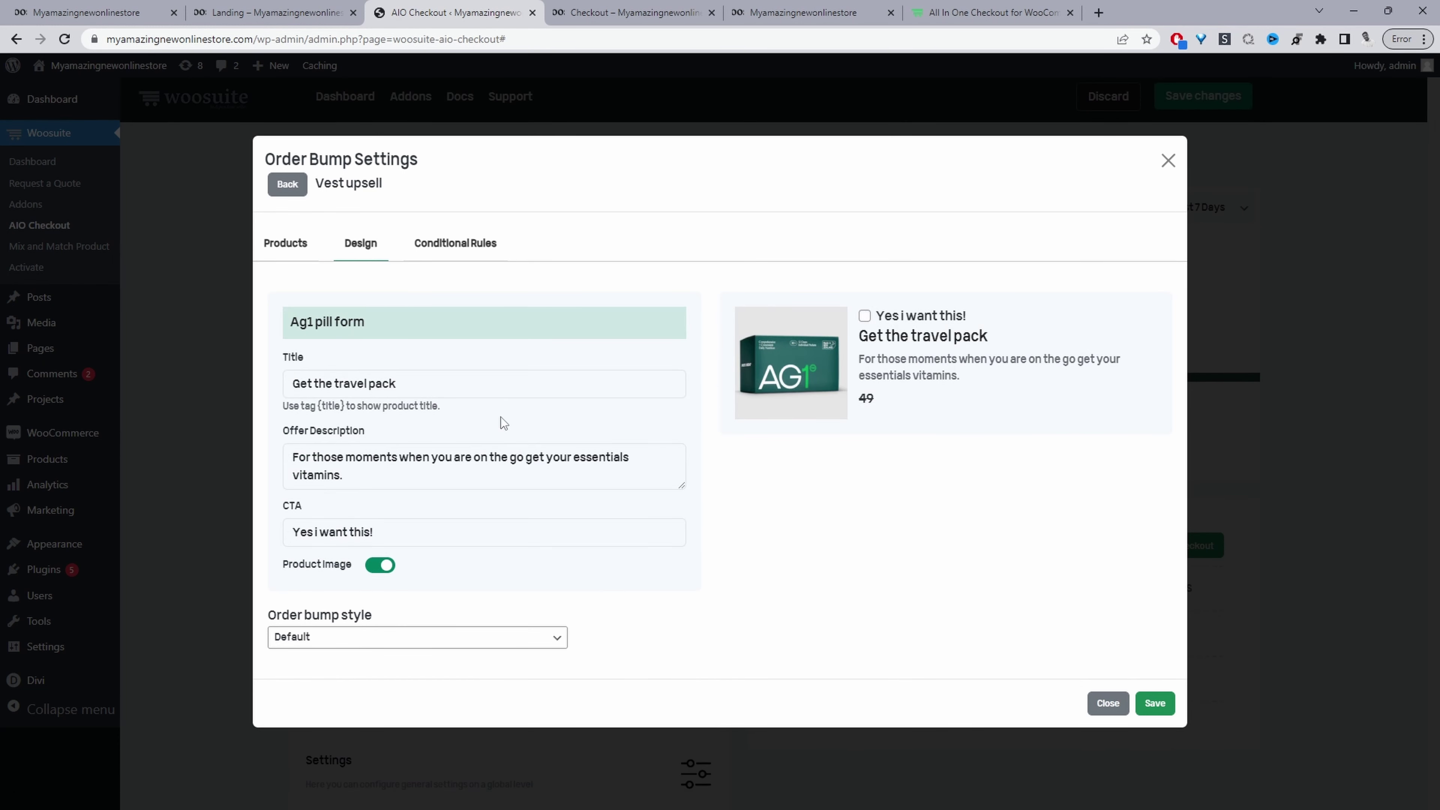
click(357, 384)
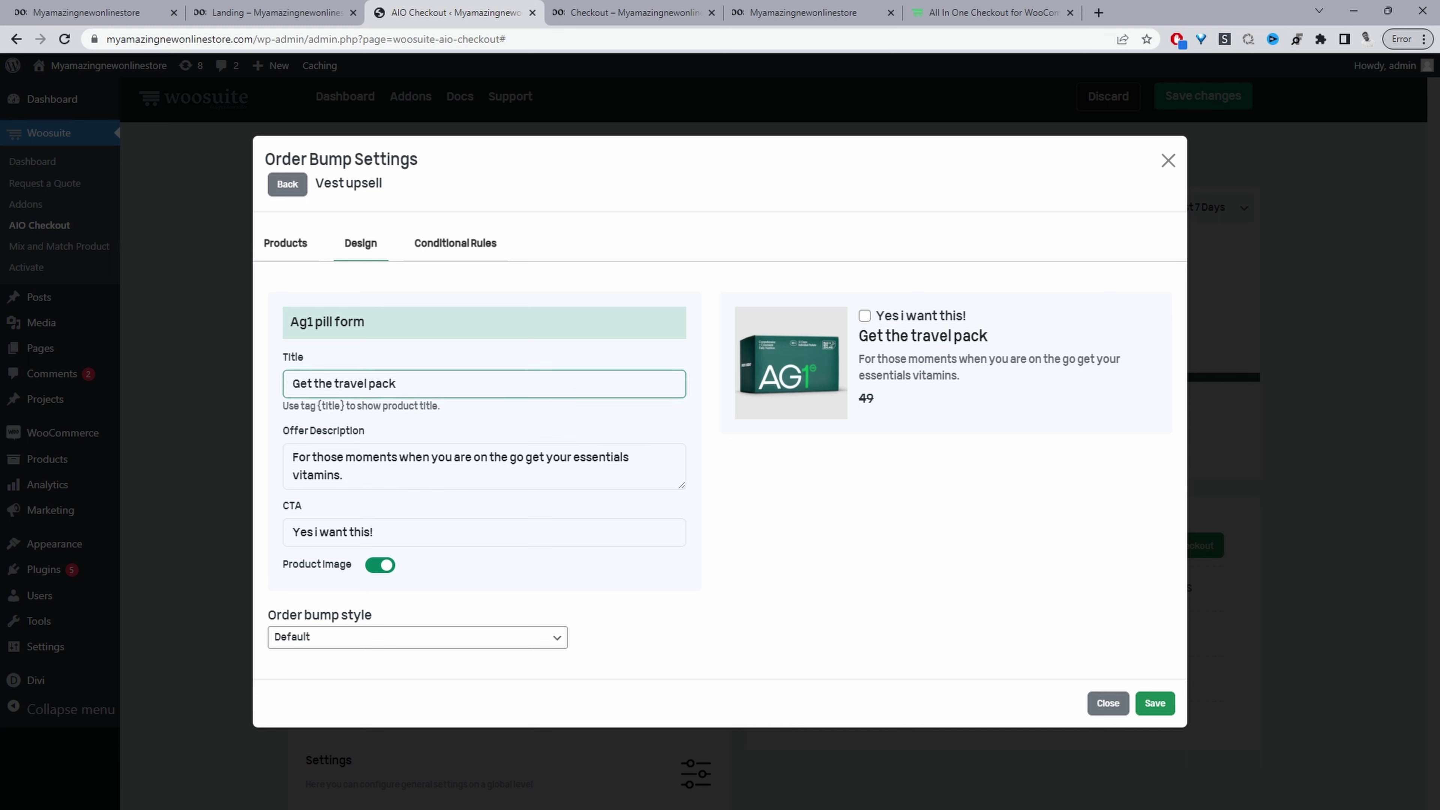
click(343, 474)
click(385, 533)
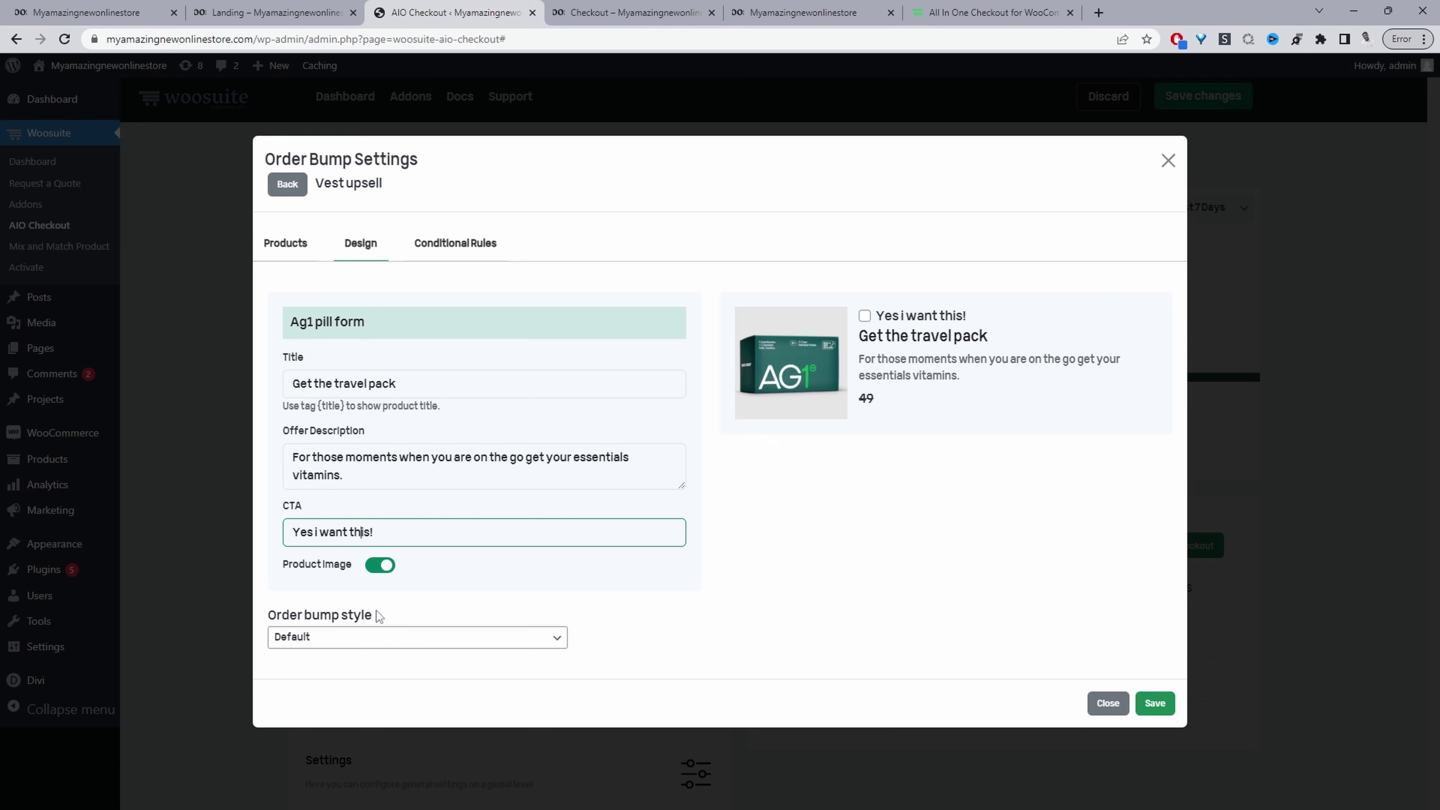
Preview the order bump in the Notification style and try the other order bump style options
click(368, 637)
click(355, 667)
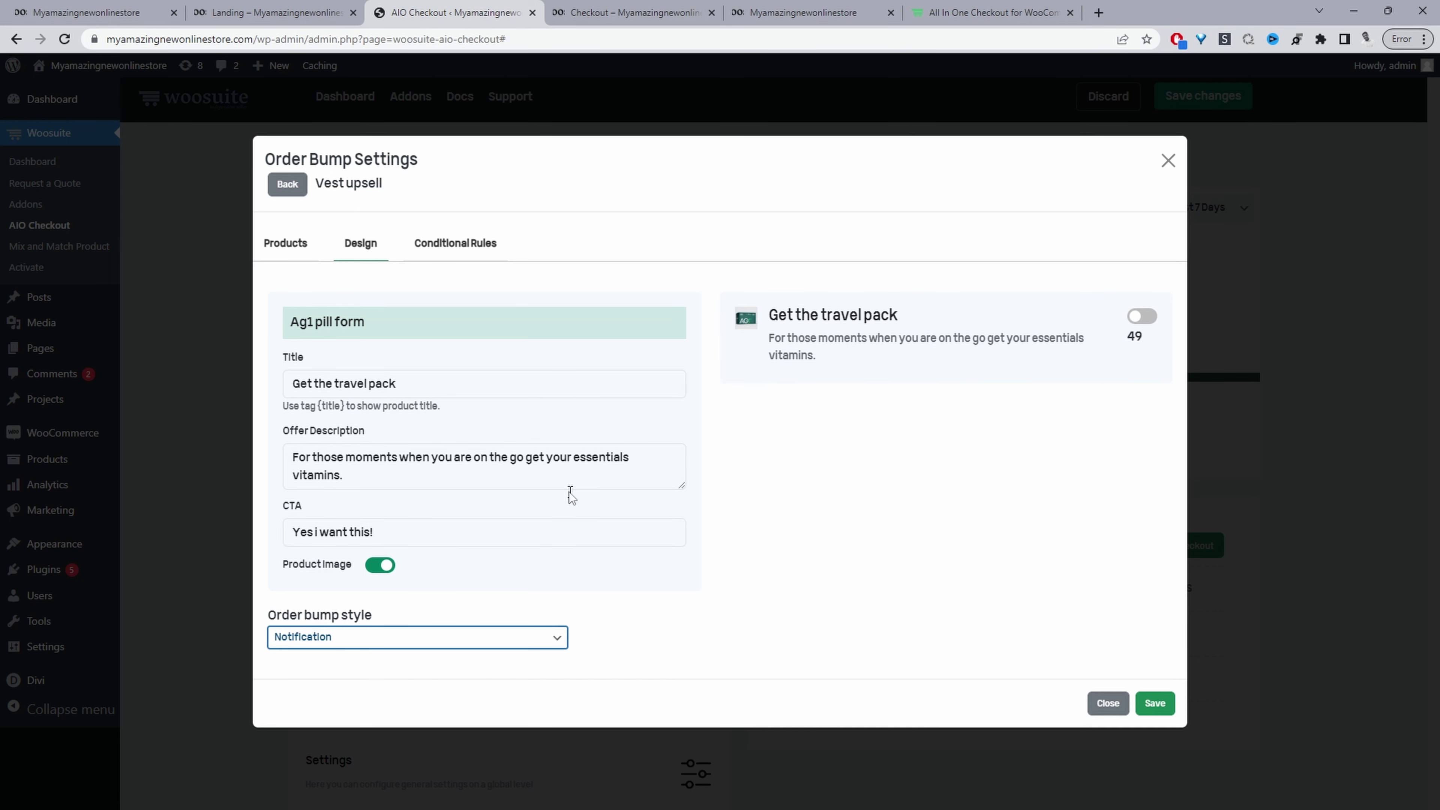
click(452, 646)
click(358, 650)
click(357, 648)
click(347, 657)
Review the conditional rule types, keep Cart Category(s) matching any of, and select the supplement category as the order bump's trigger
click(454, 248)
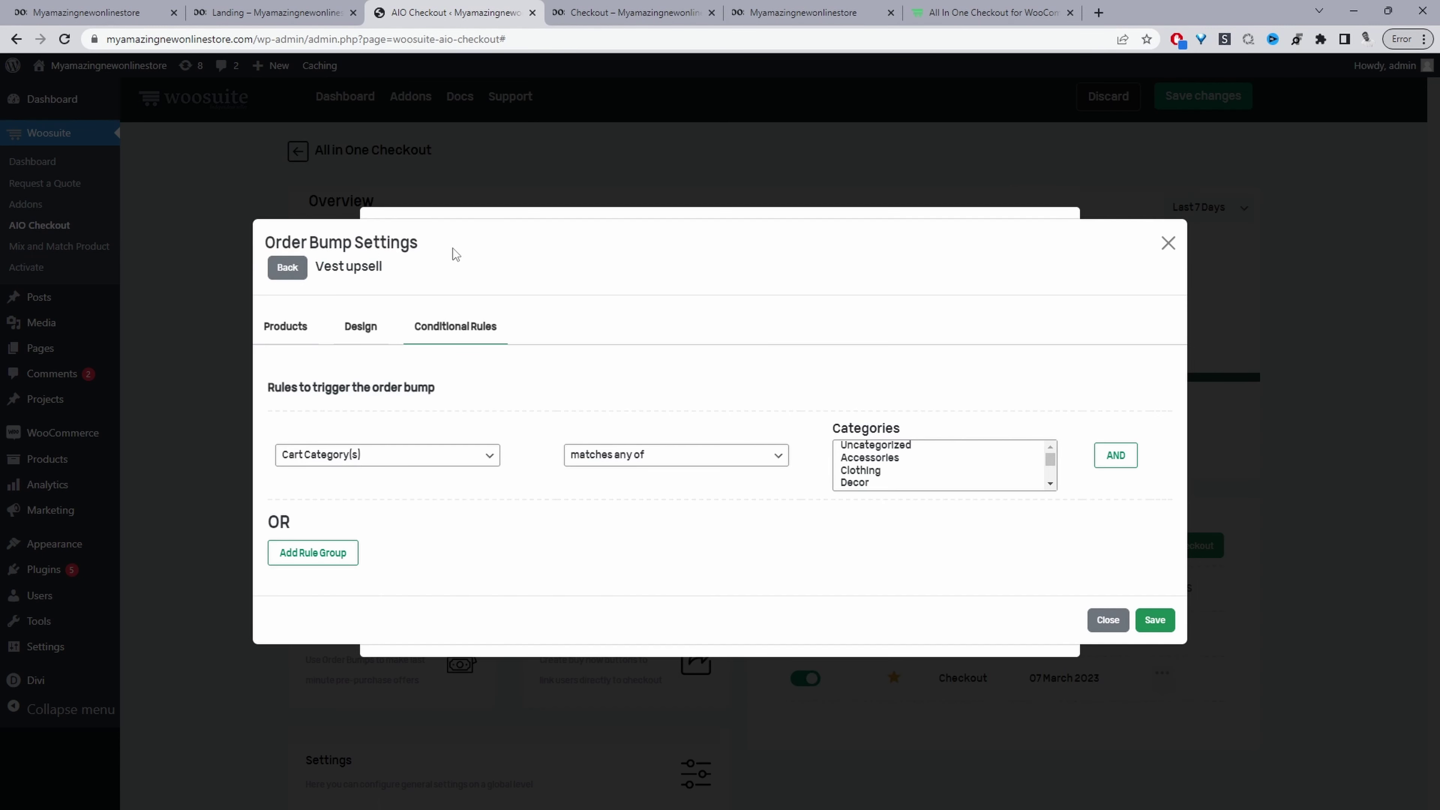
click(418, 461)
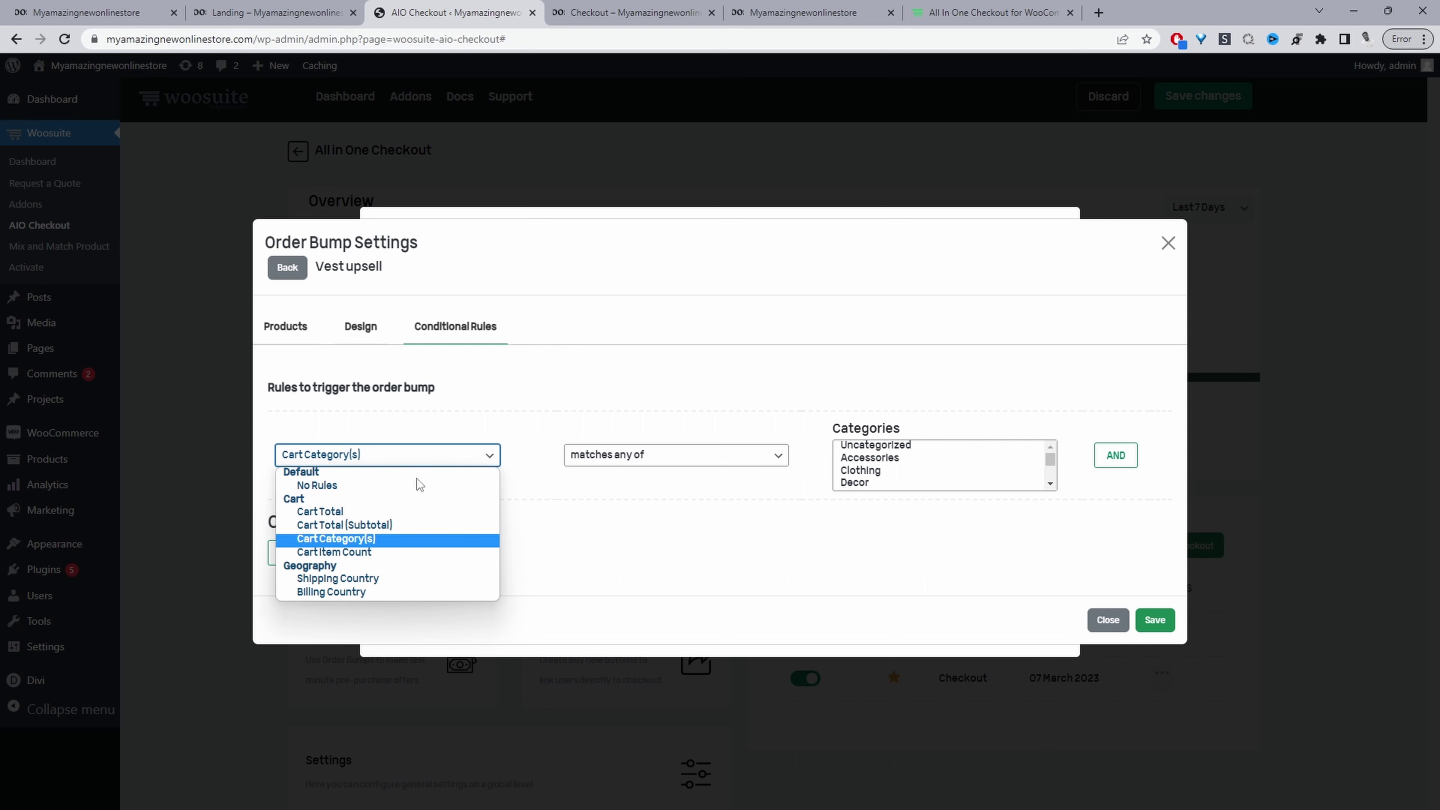
click(526, 508)
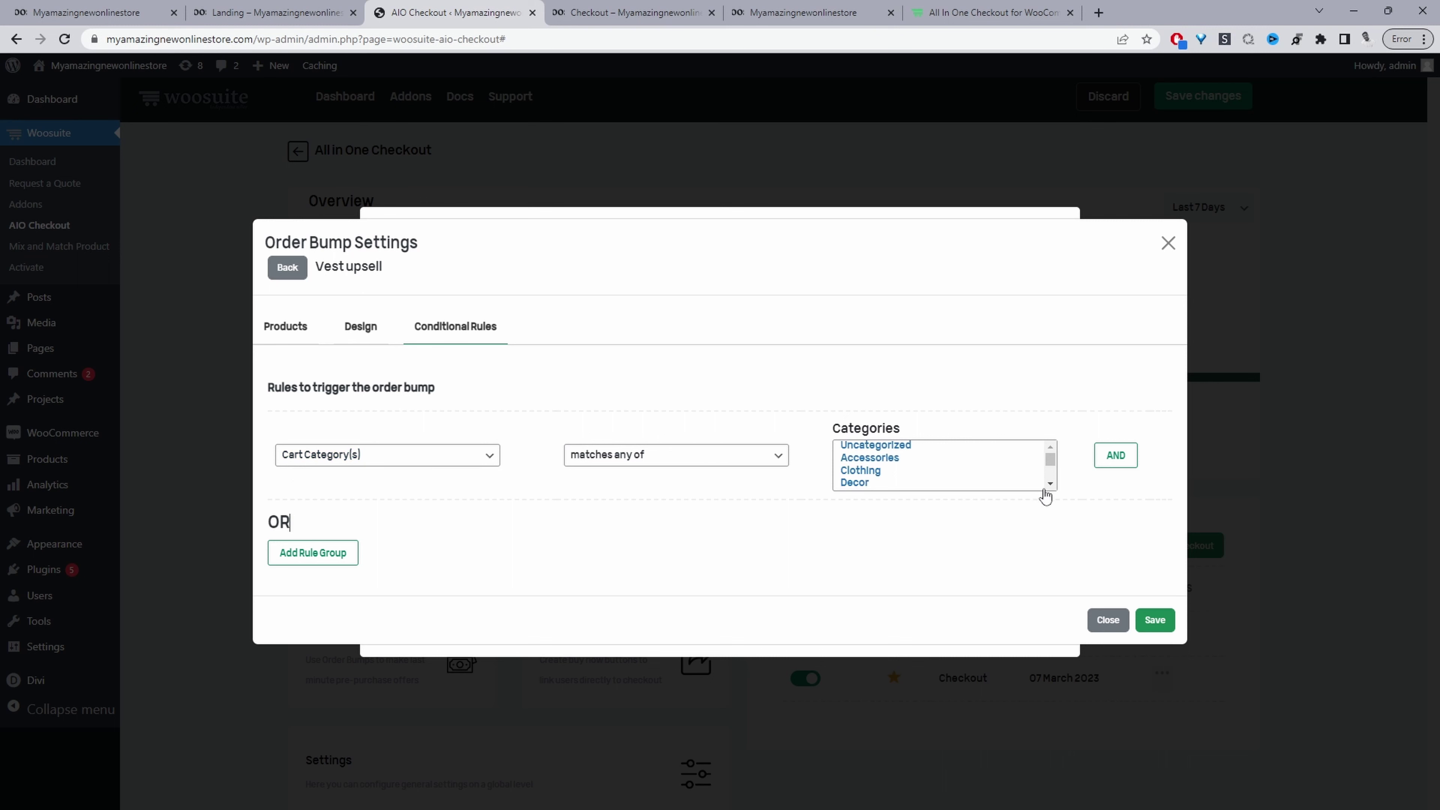
scroll(1046, 482, down, 2)
click(930, 461)
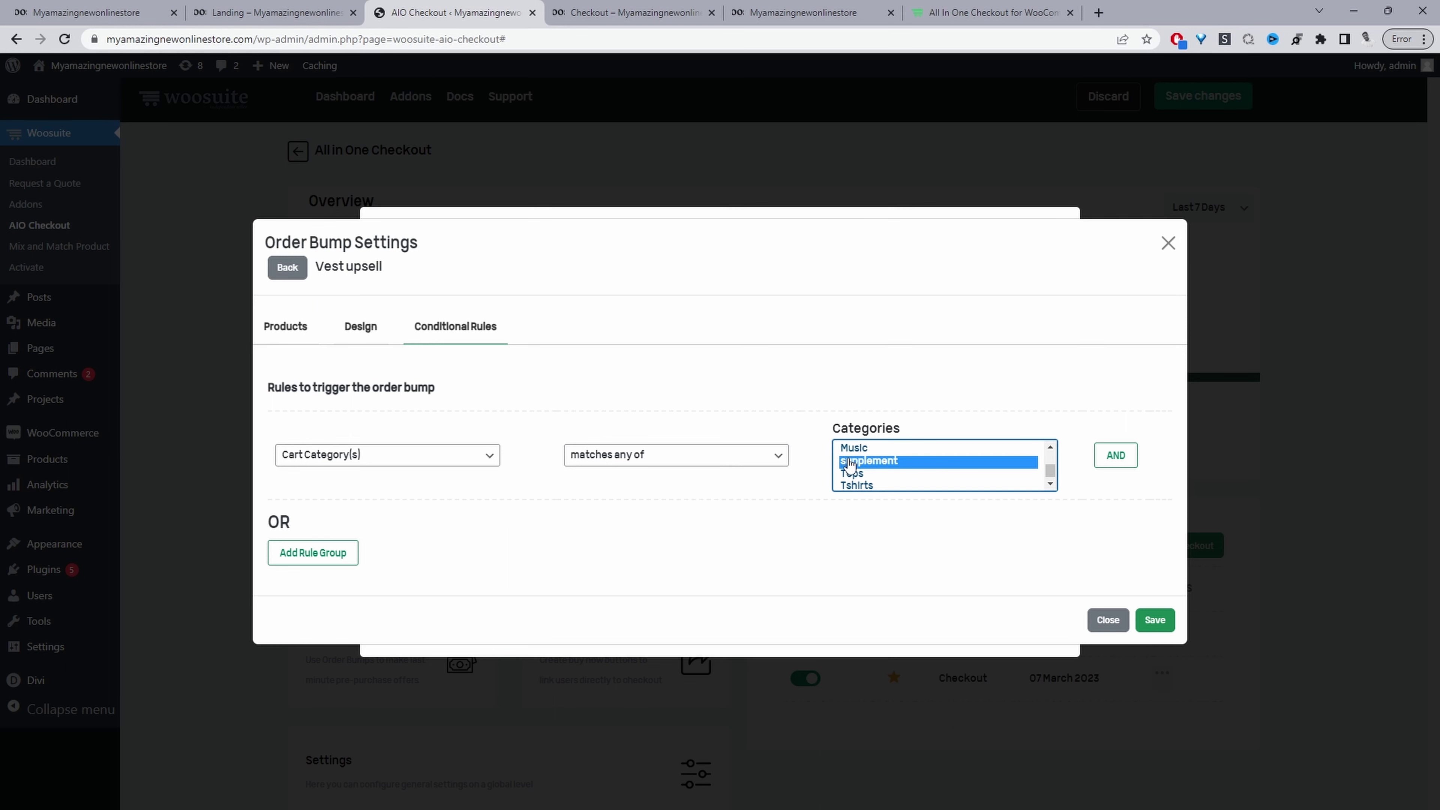